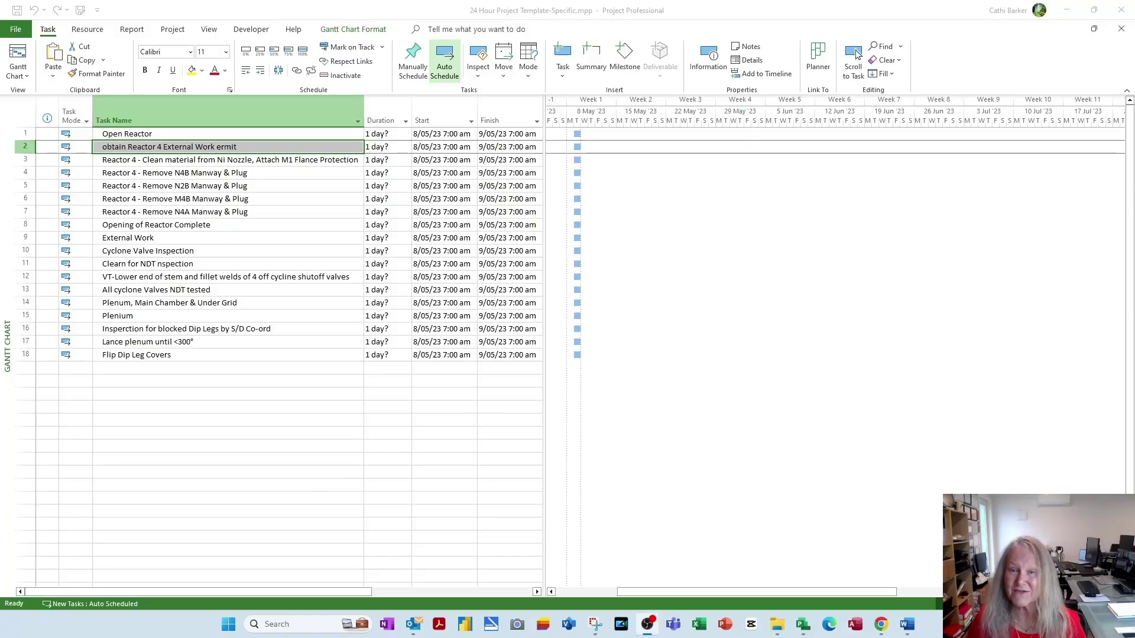
Step: Select the first task, Open Reactor, in the task list
click(209, 134)
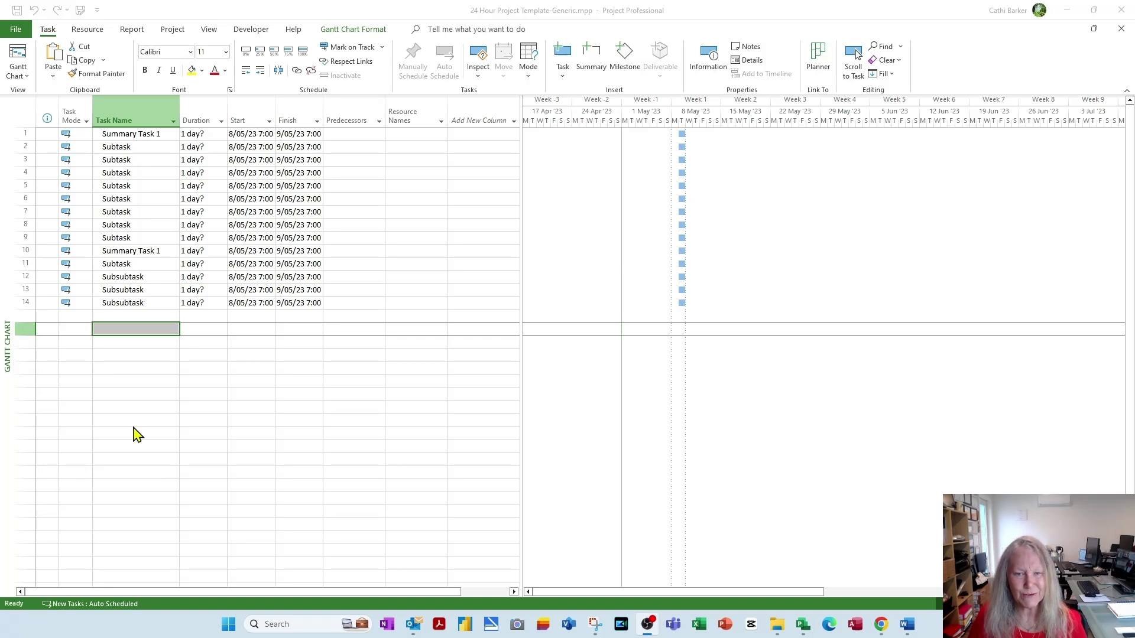
Step: Copy Summary Task 1 and a Subtask into new rows 15 and 16
click(150, 317)
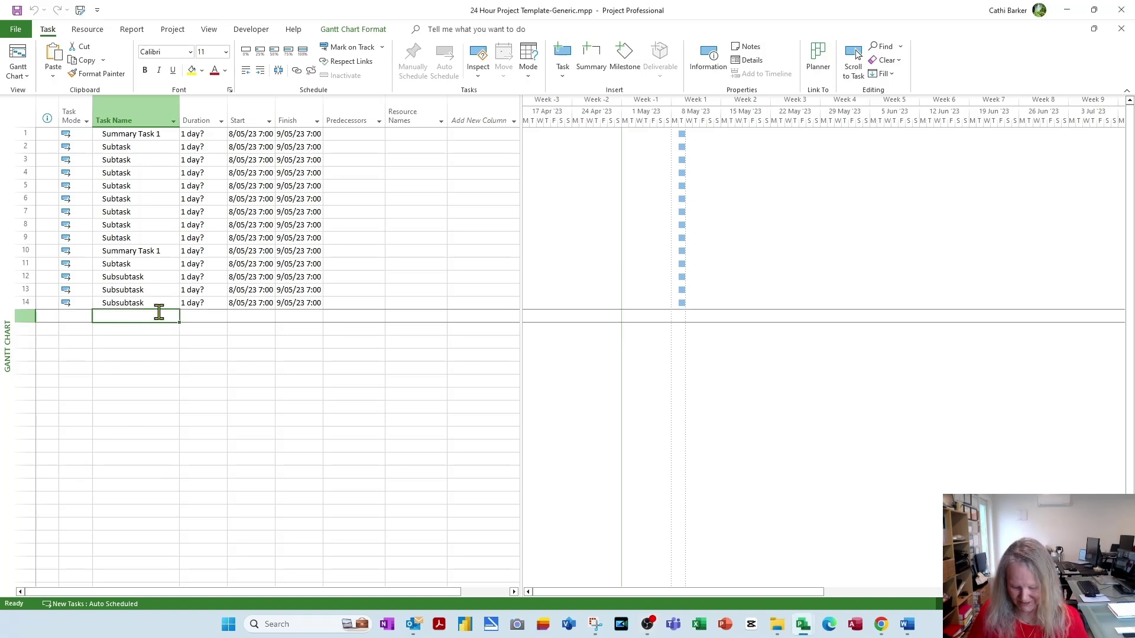
click(154, 253)
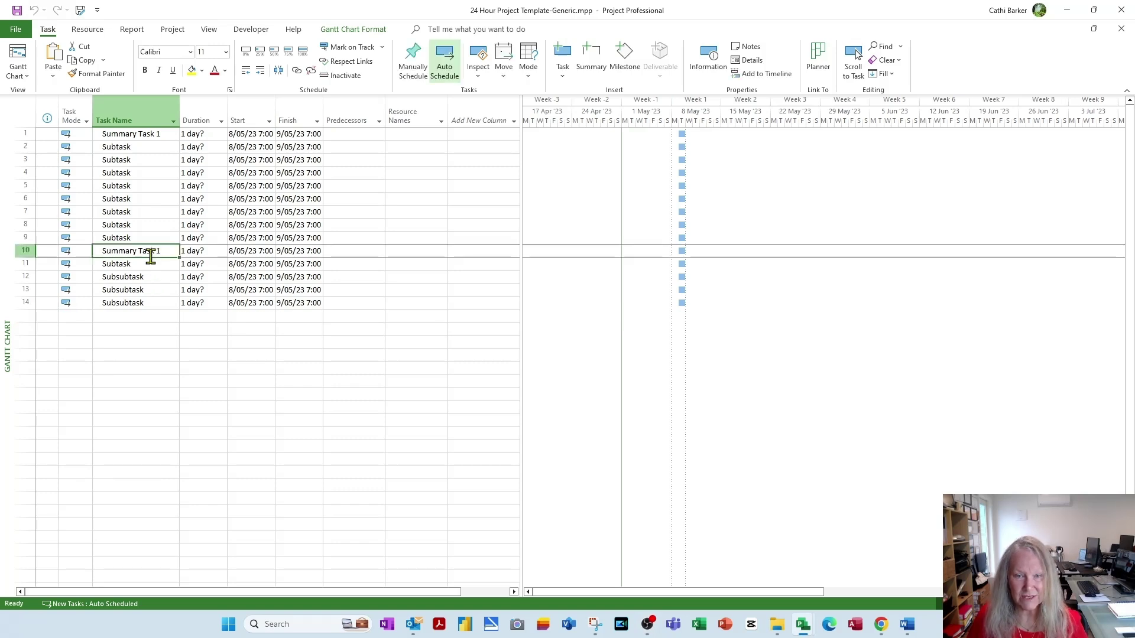
drag(148, 259, 148, 325)
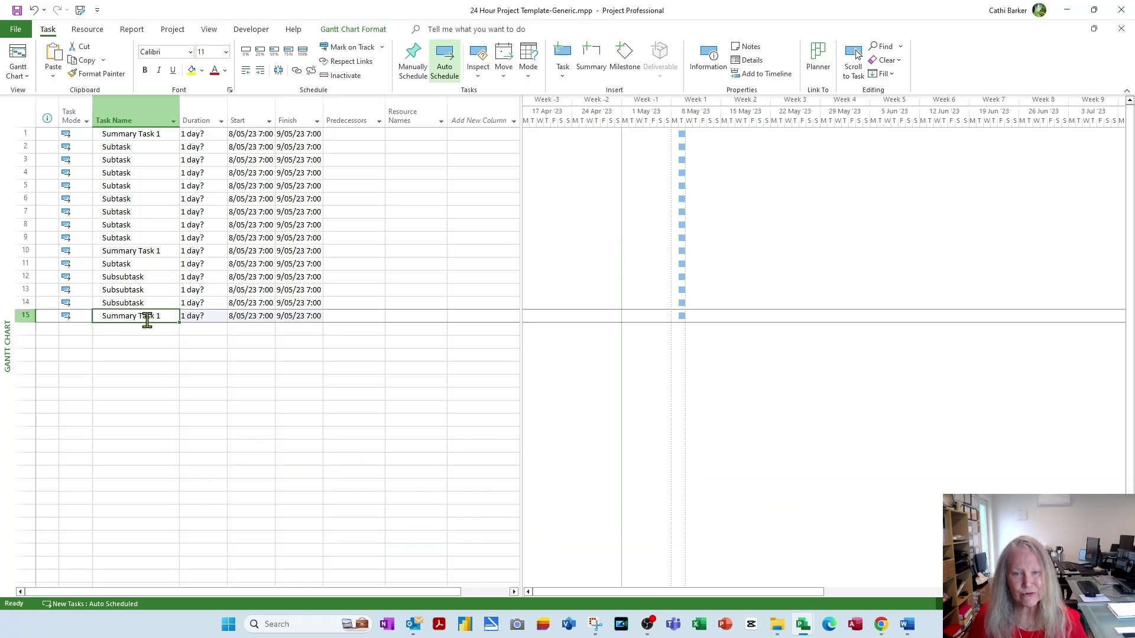
click(139, 265)
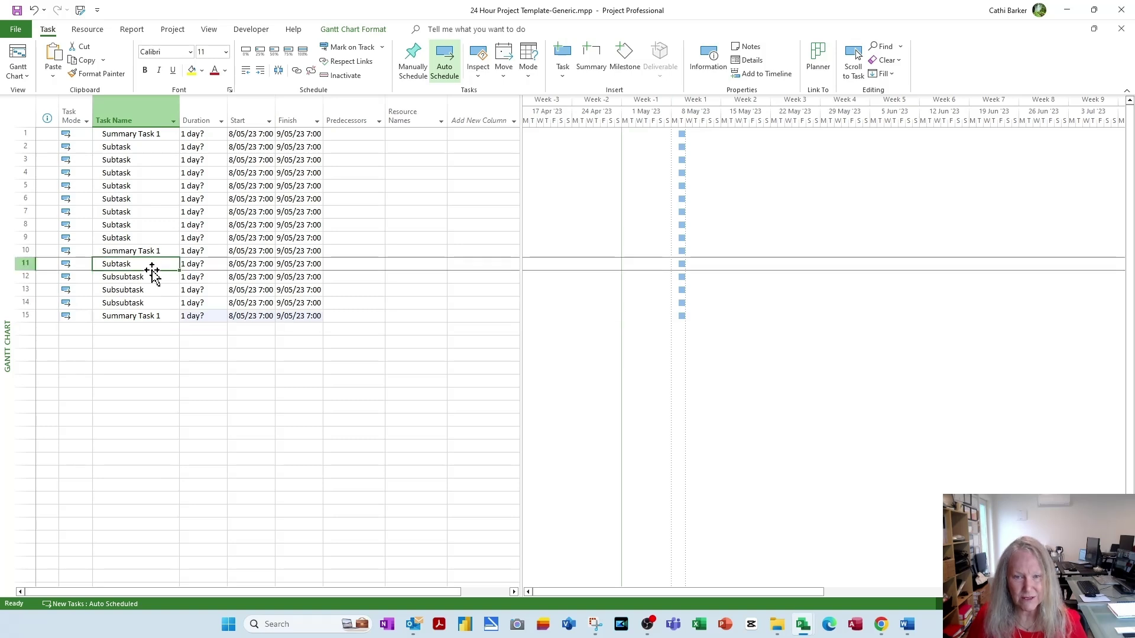
drag(152, 270, 150, 329)
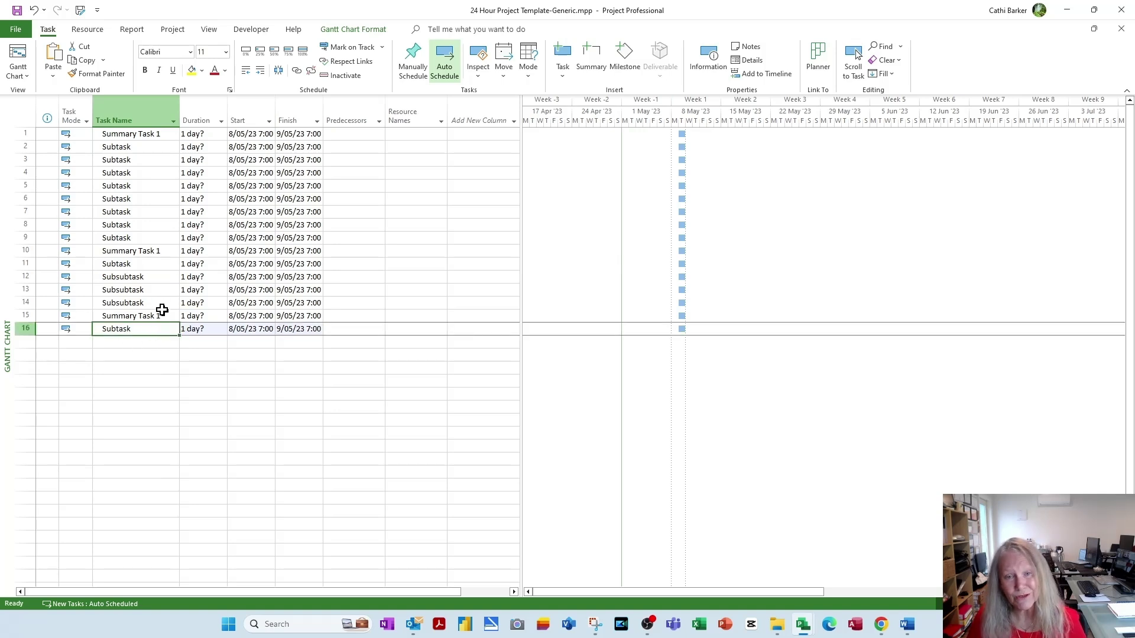
Step: Paste a Subsubtask into row 17 and fill it down through row 20
click(143, 280)
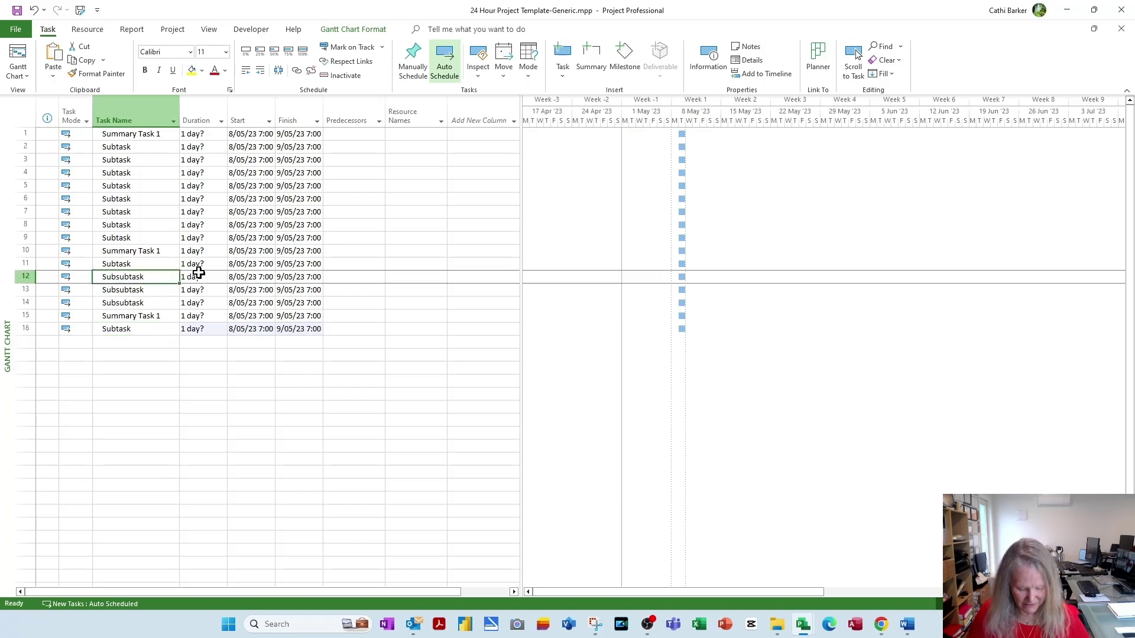
key(Down)
key(Down)
key(Down)
key(Down)
key(Down)
text(Subsubtask)
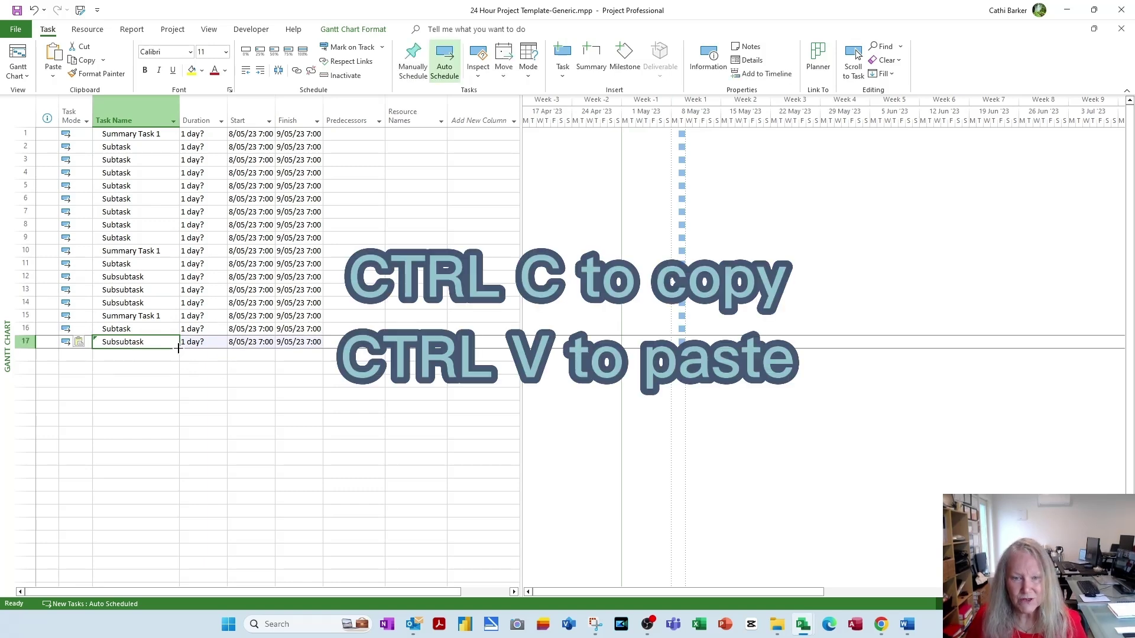
drag(178, 348, 176, 386)
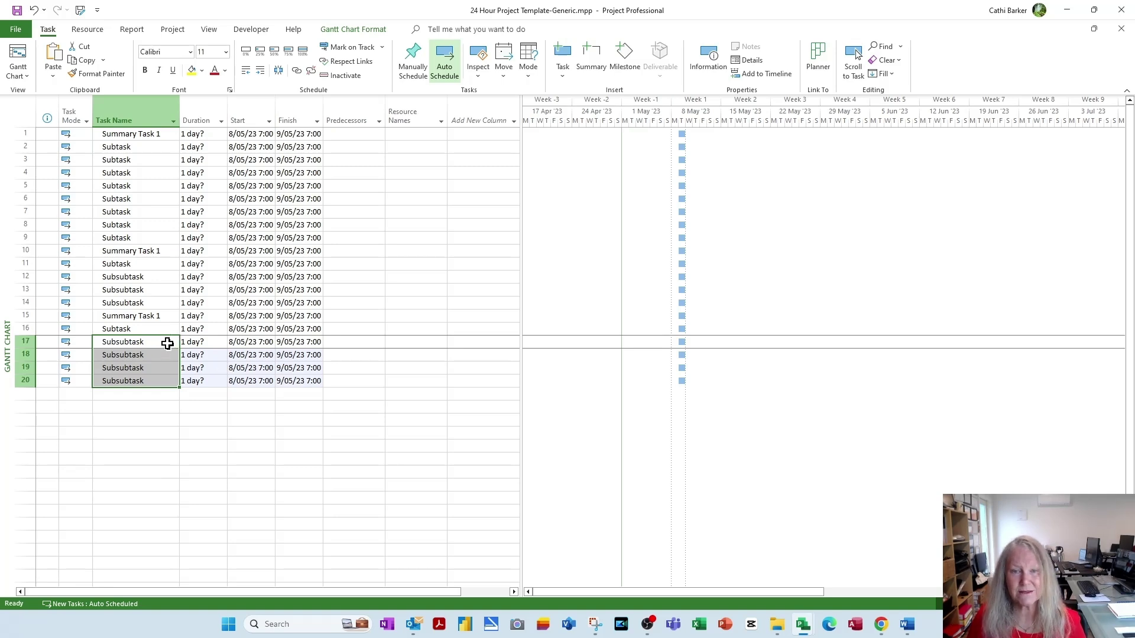
Step: Rename rows 10 and 15 to Summary Task 2 and Summary Task 3
click(163, 250)
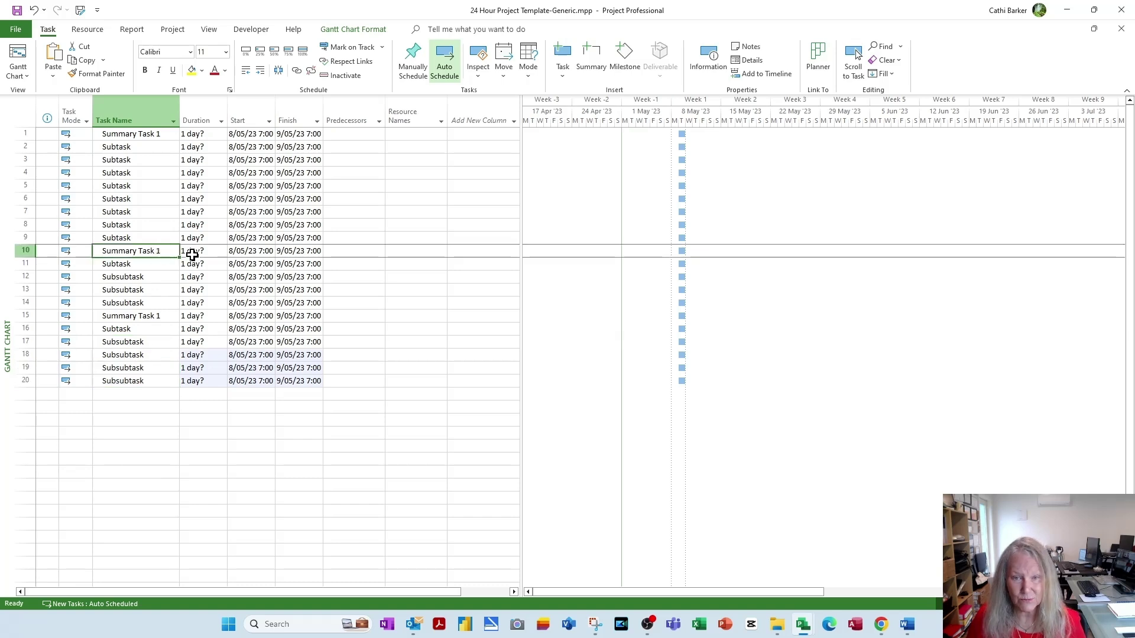
key(F2)
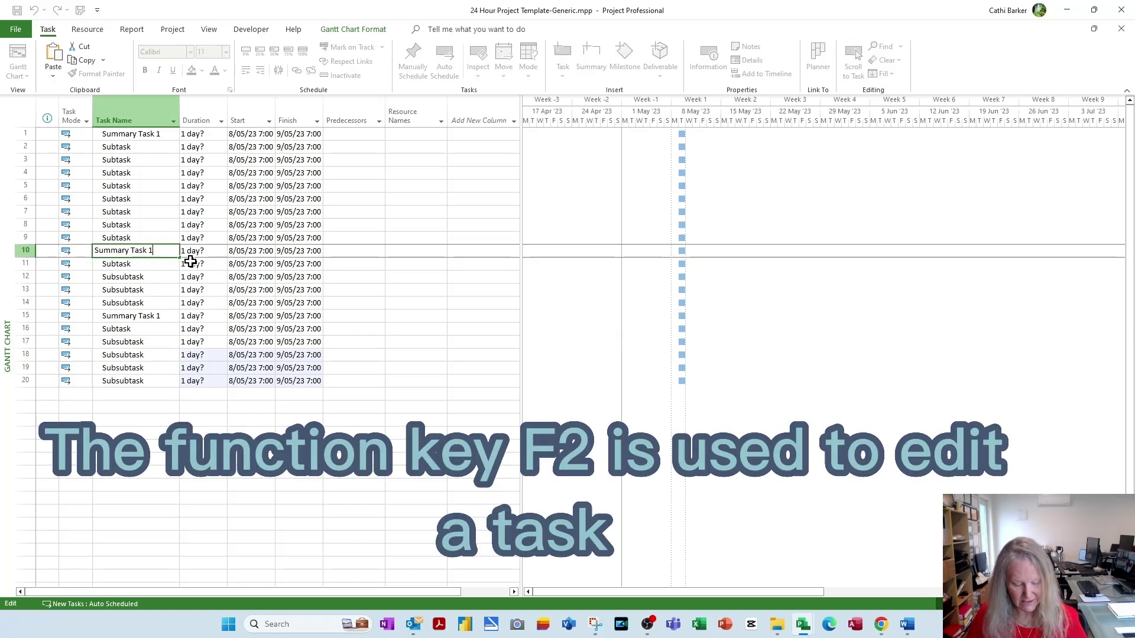
key(BackSpace)
text(2)
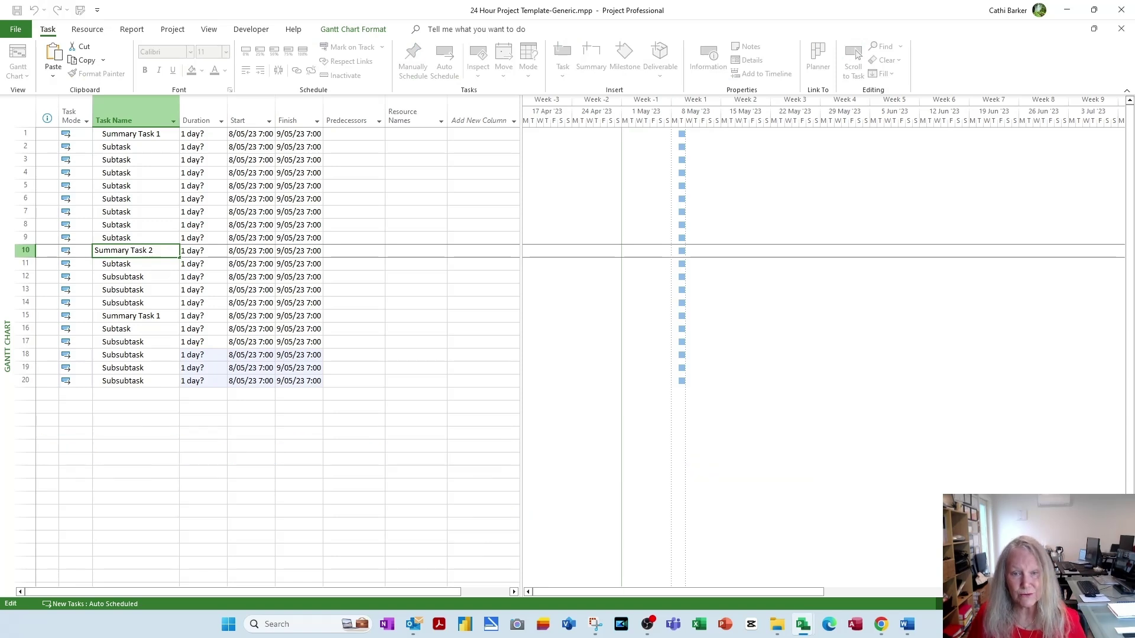
key(Return)
click(165, 321)
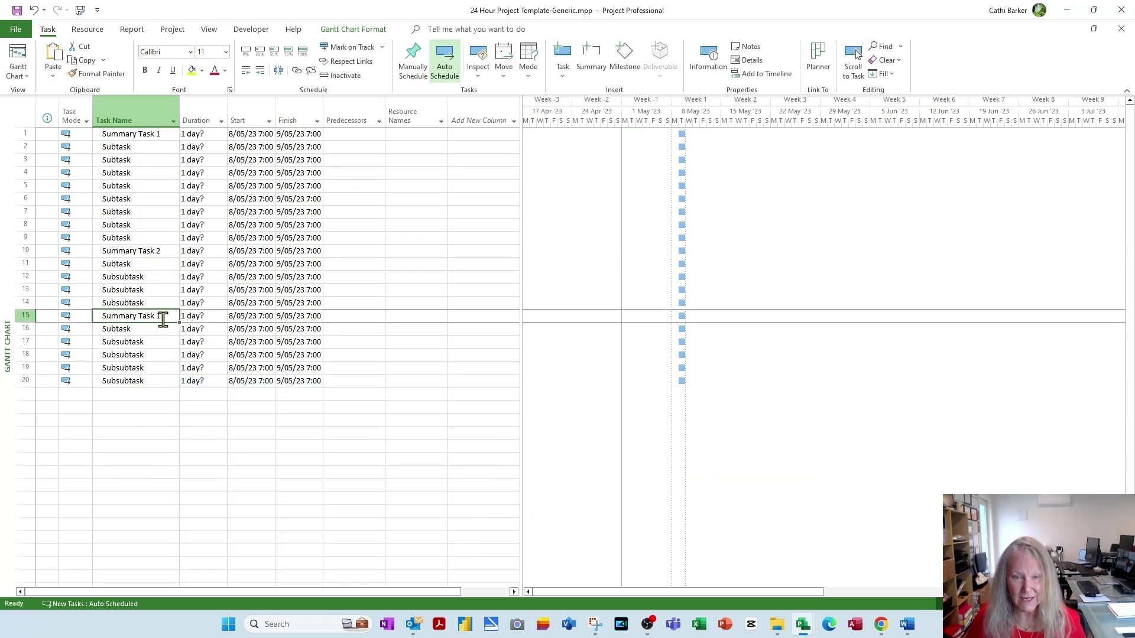
key(F2)
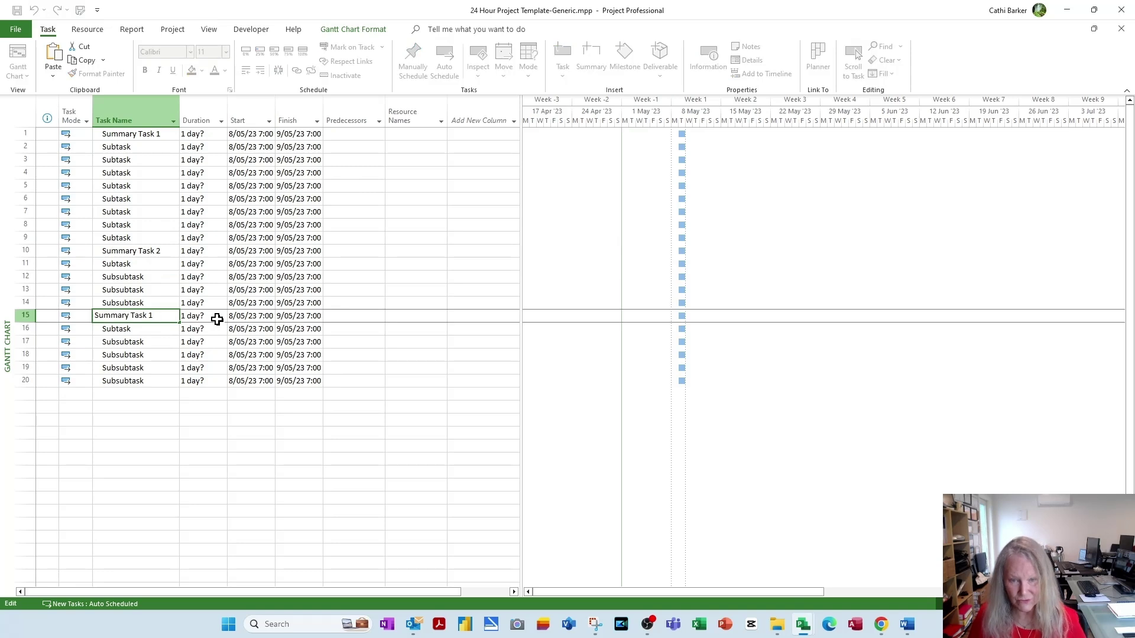
key(BackSpace)
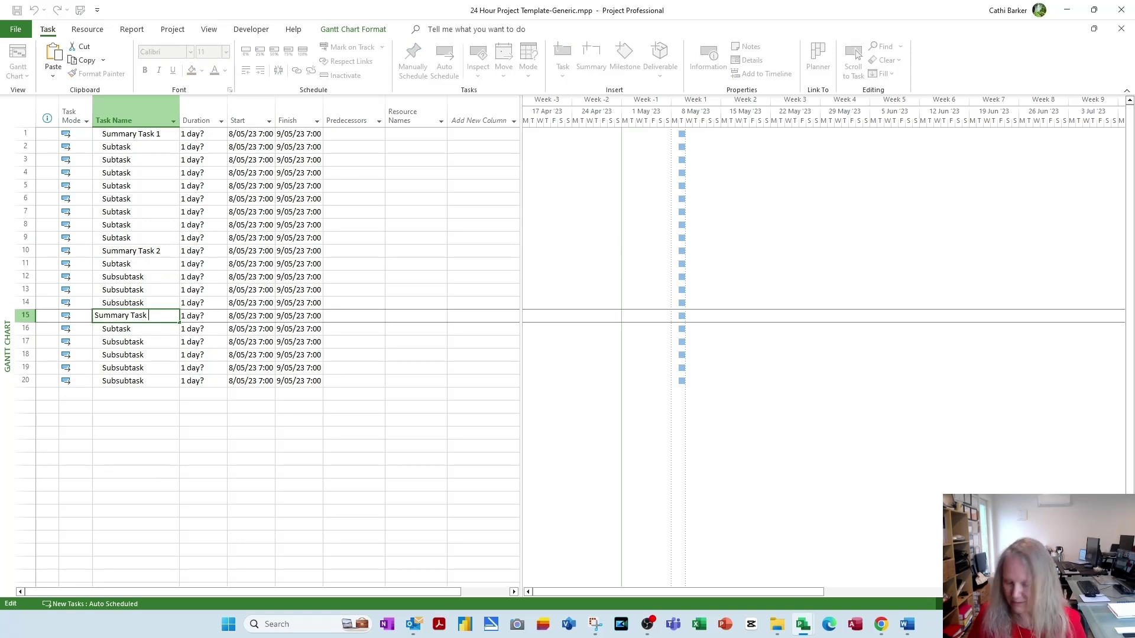
text(3)
key(Return)
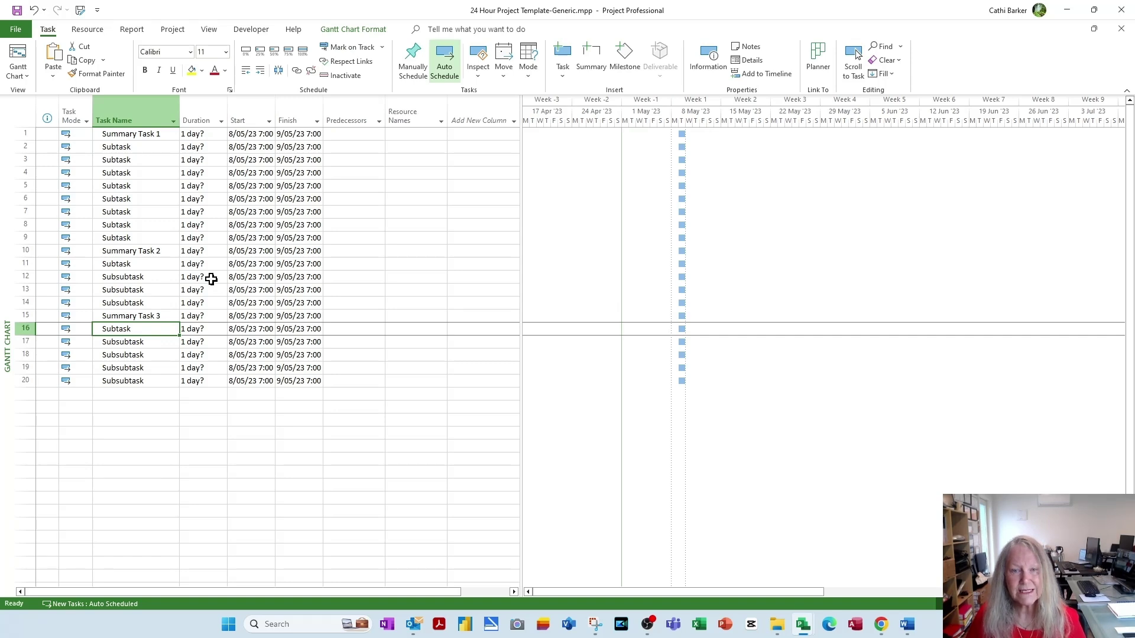
Step: Delete the row 6 task, then undo the deletion
click(25, 199)
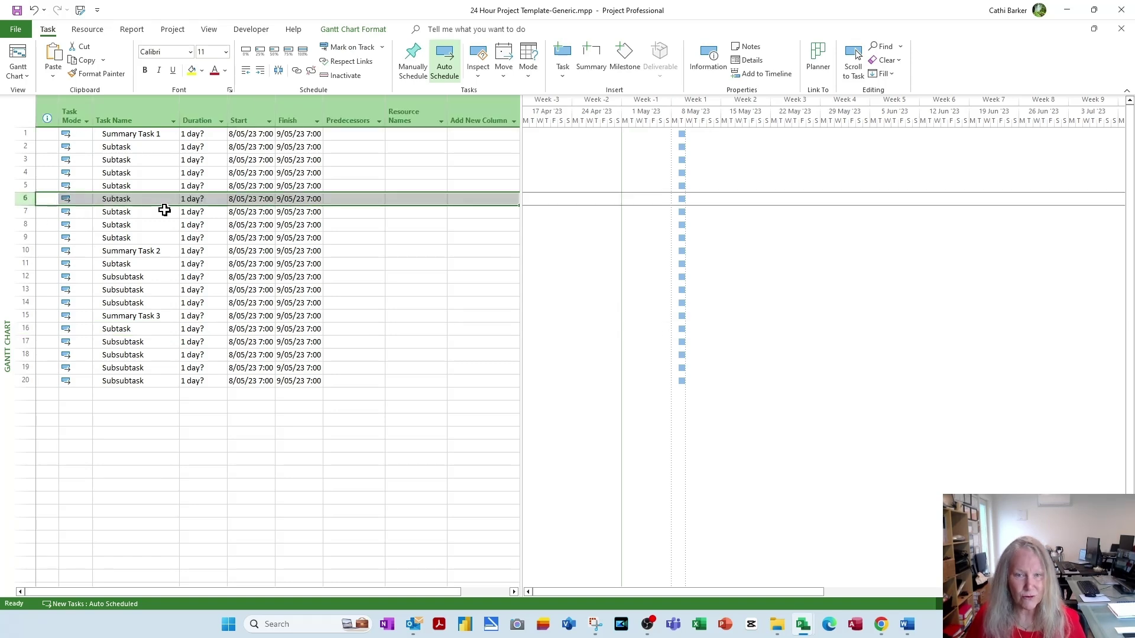
key(Delete)
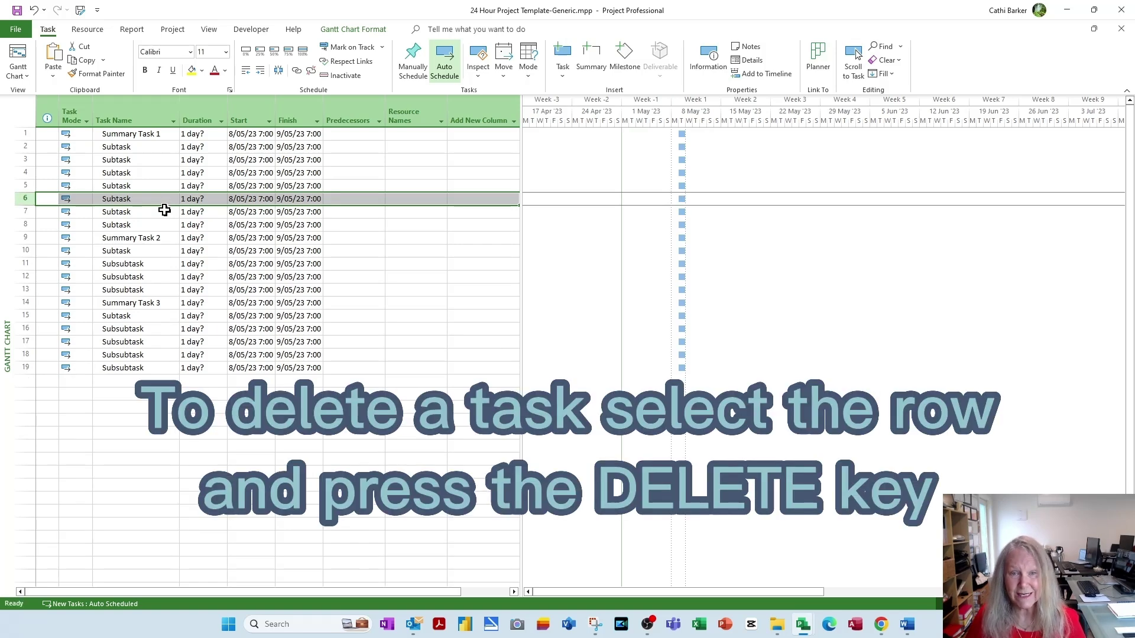
click(35, 11)
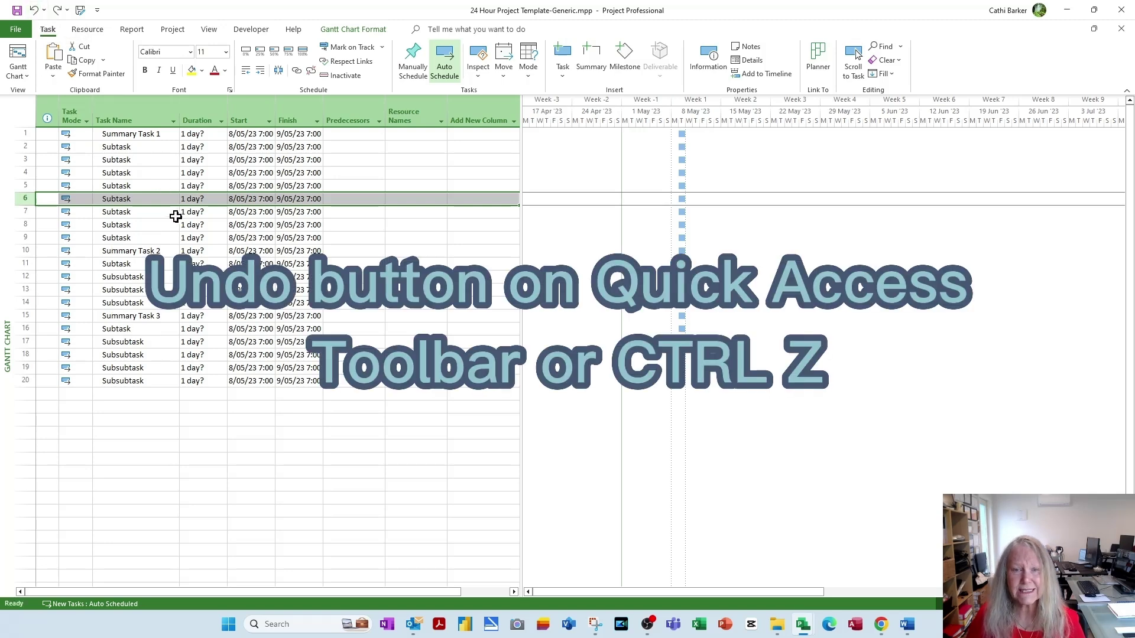
Step: Append 'and typign something' to the row 2 Subtask name, then undo it
click(147, 147)
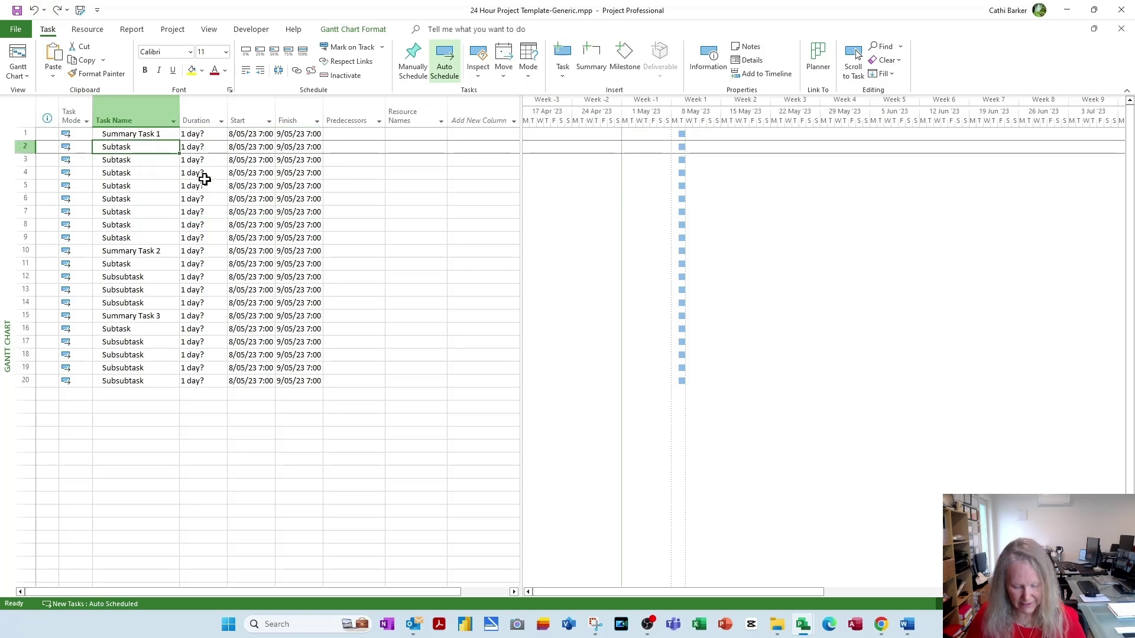
key(F2)
text(and )
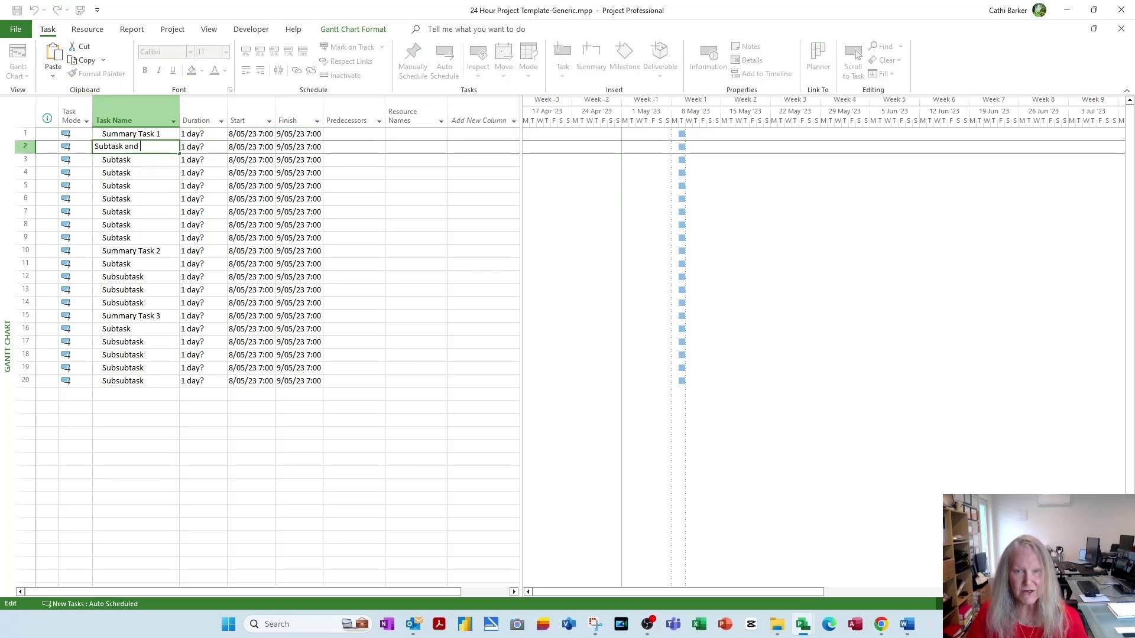
text(typign something)
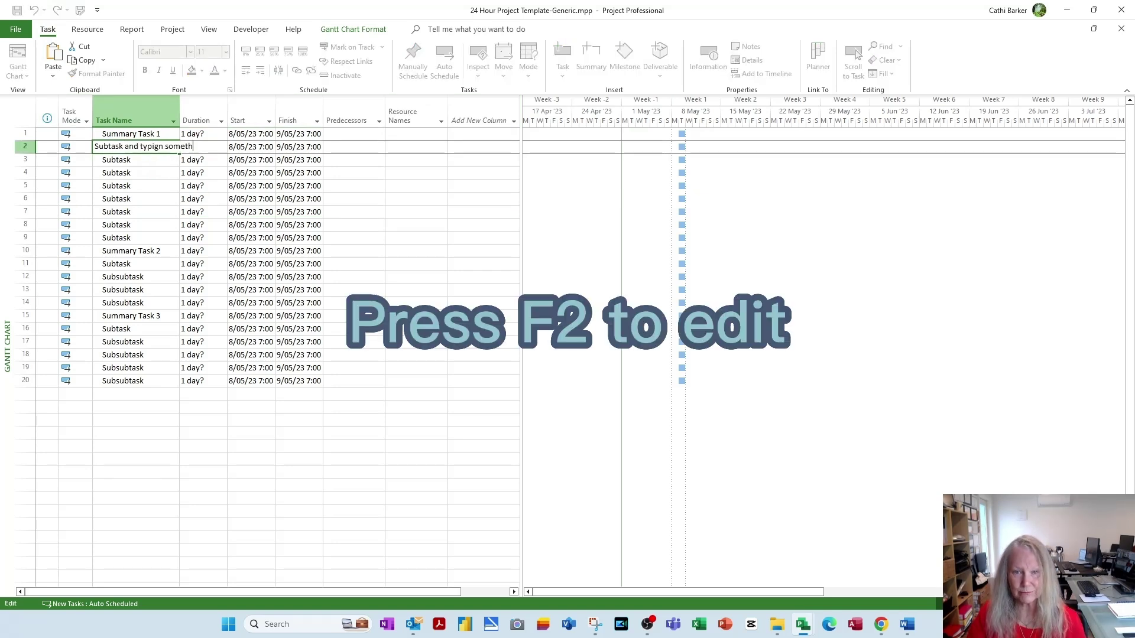
key(Return)
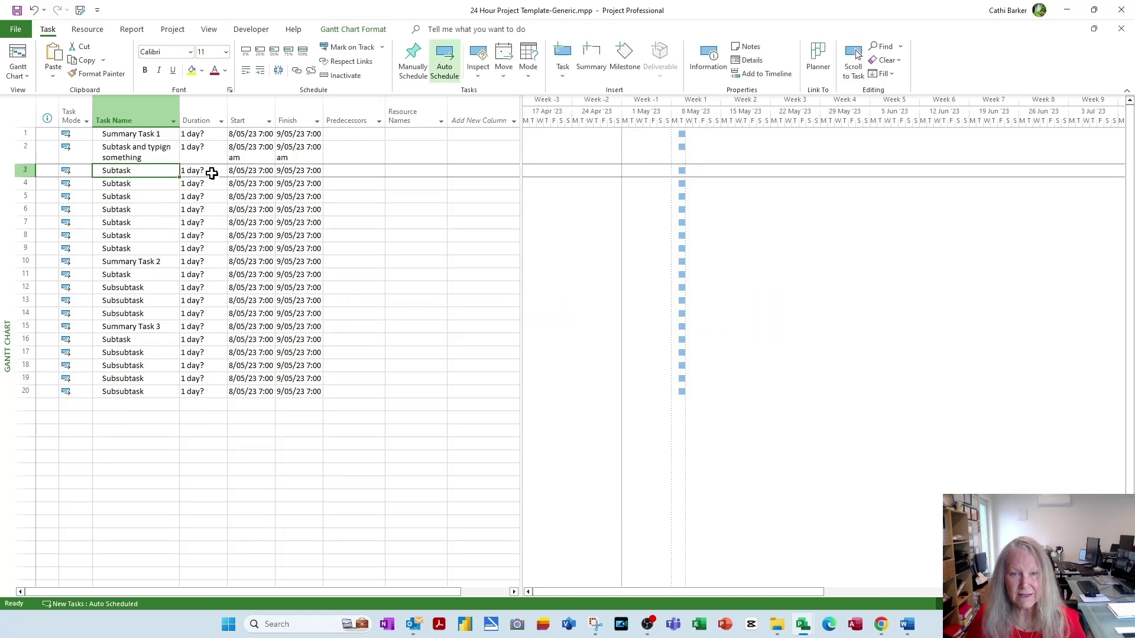
click(34, 10)
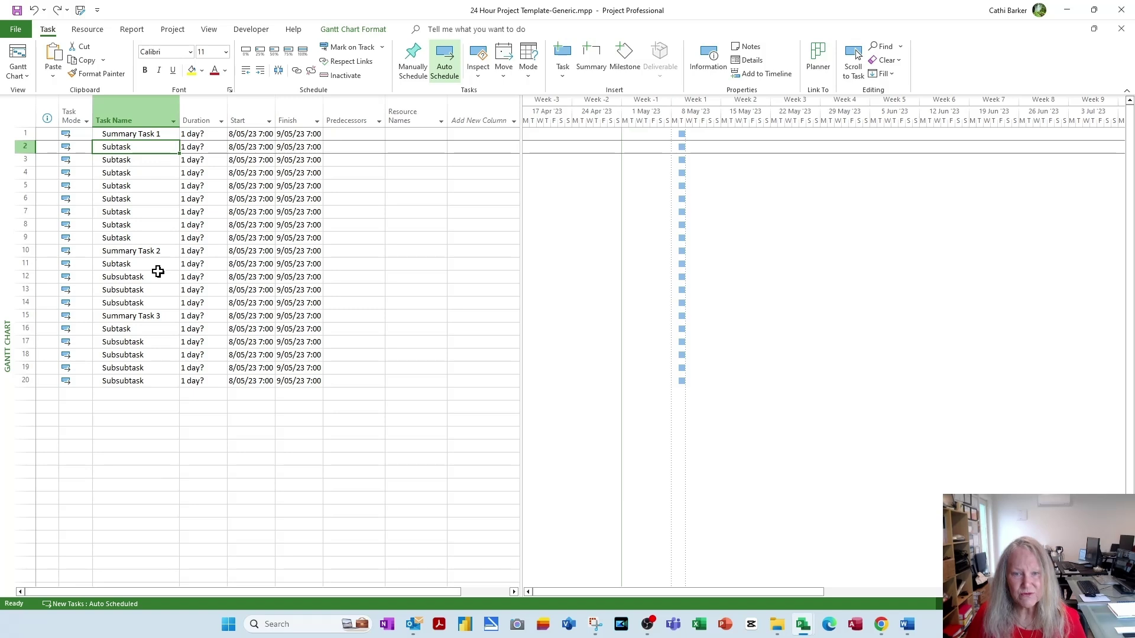
click(23, 251)
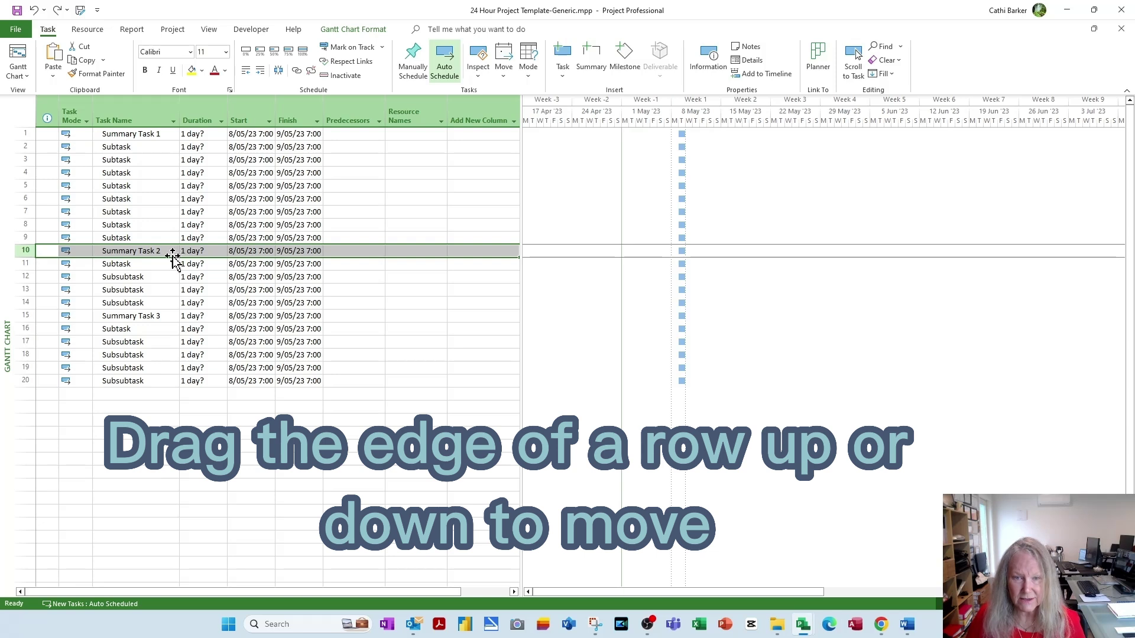
drag(172, 259, 163, 388)
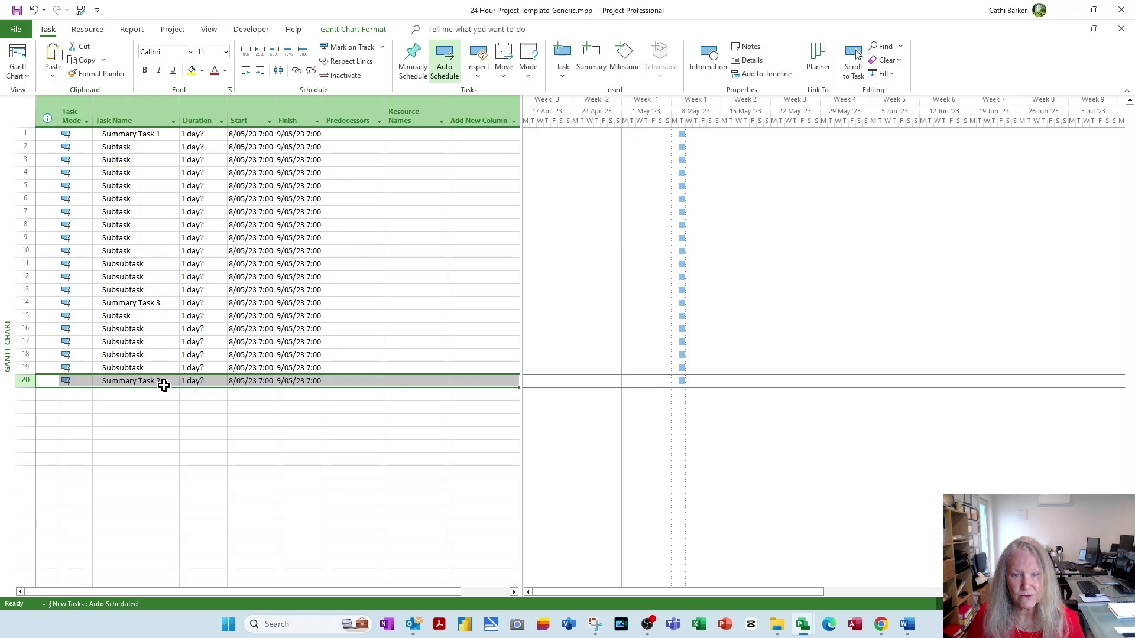
drag(163, 383, 169, 241)
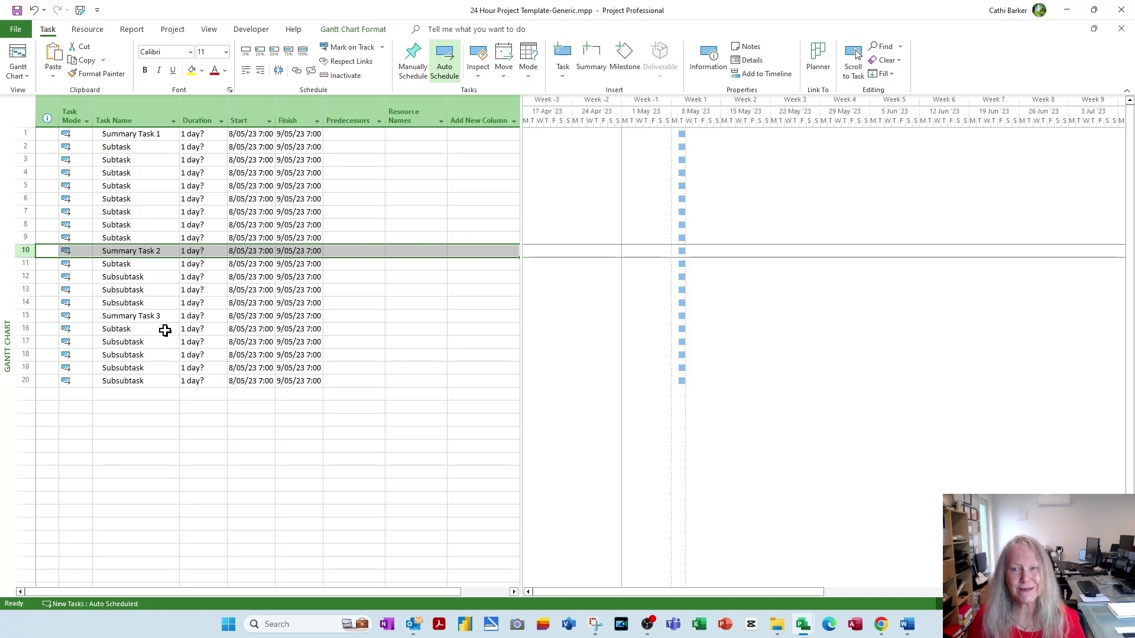
Step: Select the Summary Task 1 name in row 1
click(147, 133)
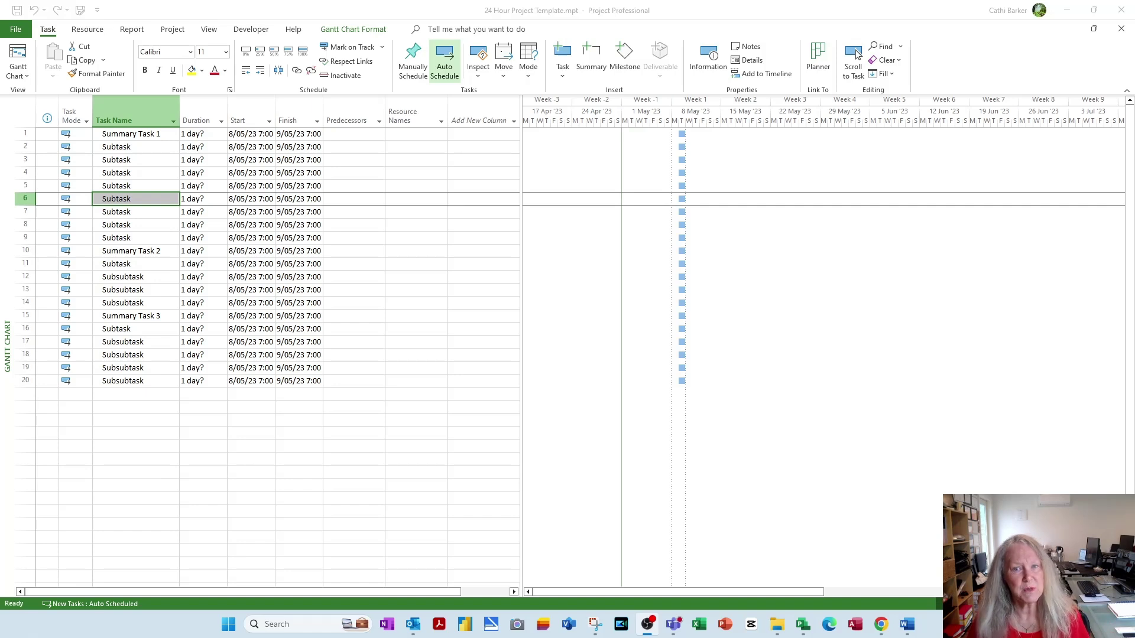
Step: Shift-select rows 2–9, the Subtasks directly below Summary Task 1
click(147, 250)
click(140, 264)
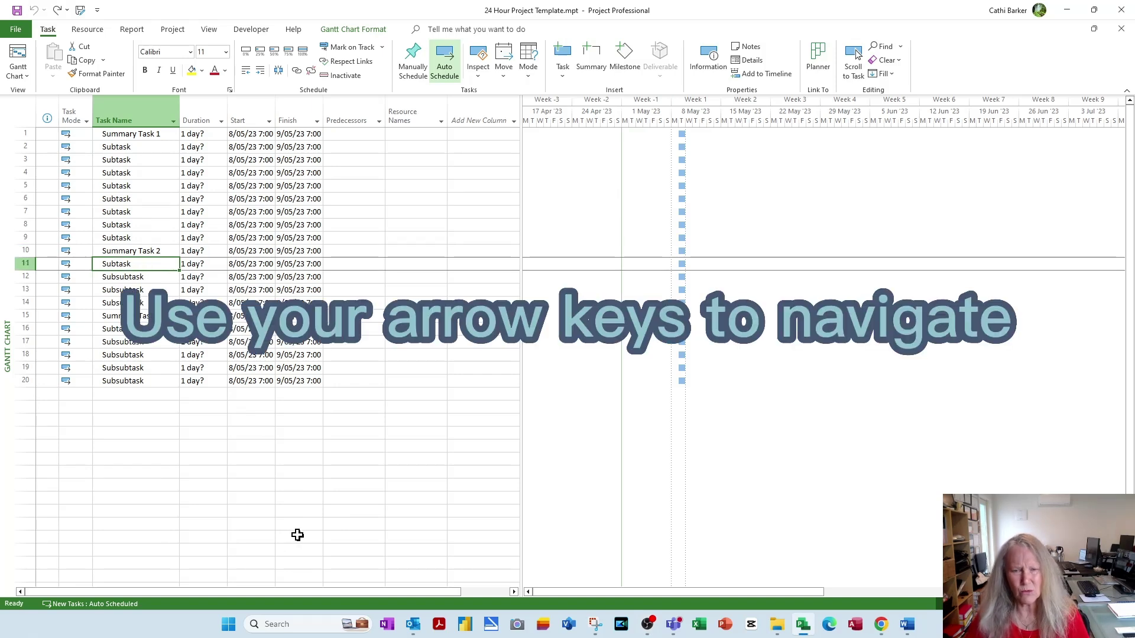
key(Up)
key(Down)
key(Up)
key(Down)
key(Up)
key(Up)
key(Up)
key(Up)
key(Up)
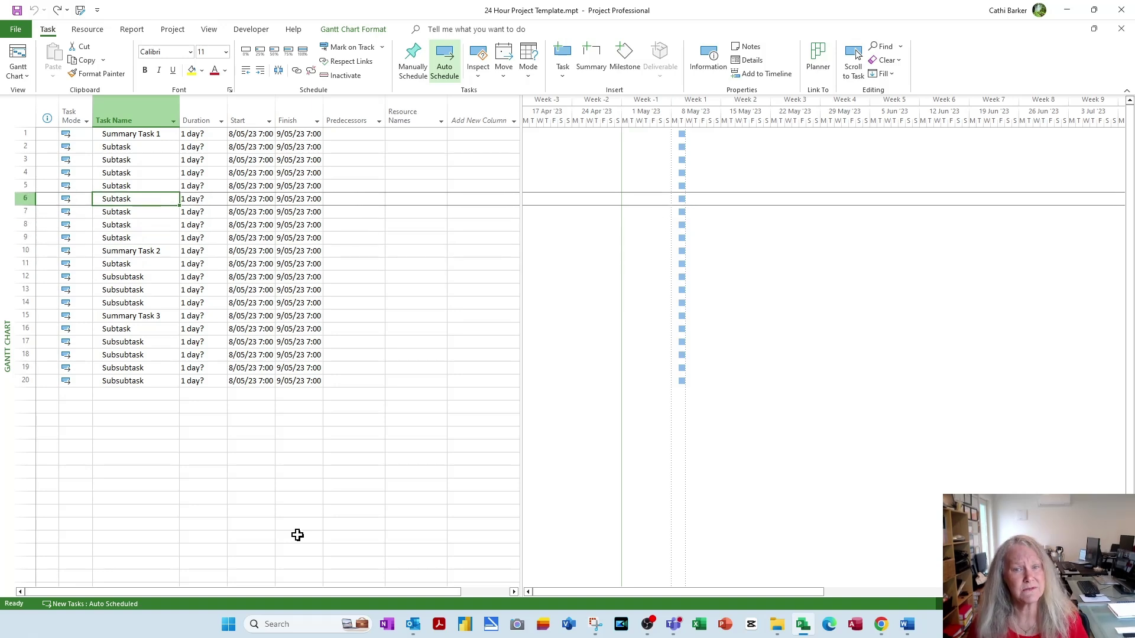
key(Up)
key(Up)
key(Up)
key(Up)
key(Up)
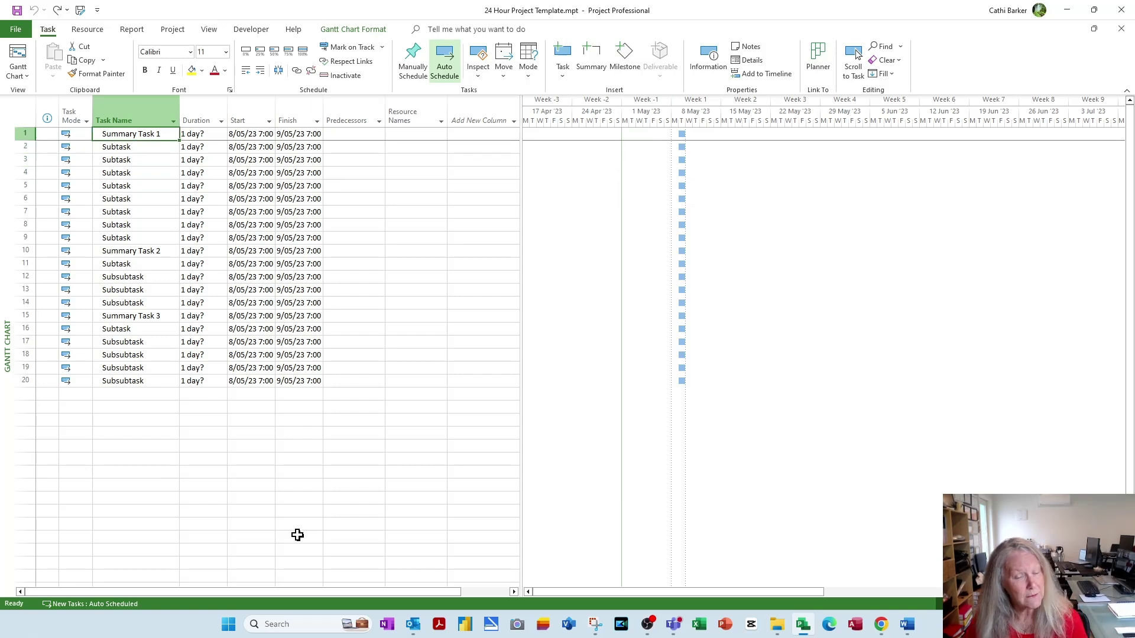
key(Down)
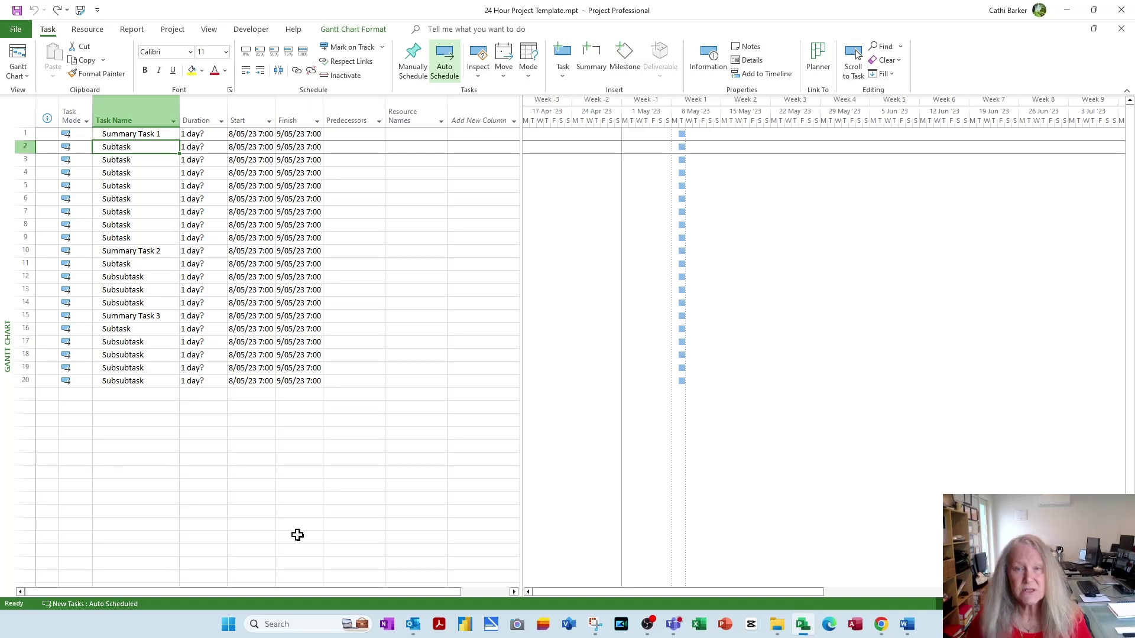
key(shift+Down)
key(shift+Down)
key(shift+Down)
key(shift+Down)
key(shift+Down)
key(shift+Down)
key(shift+Down)
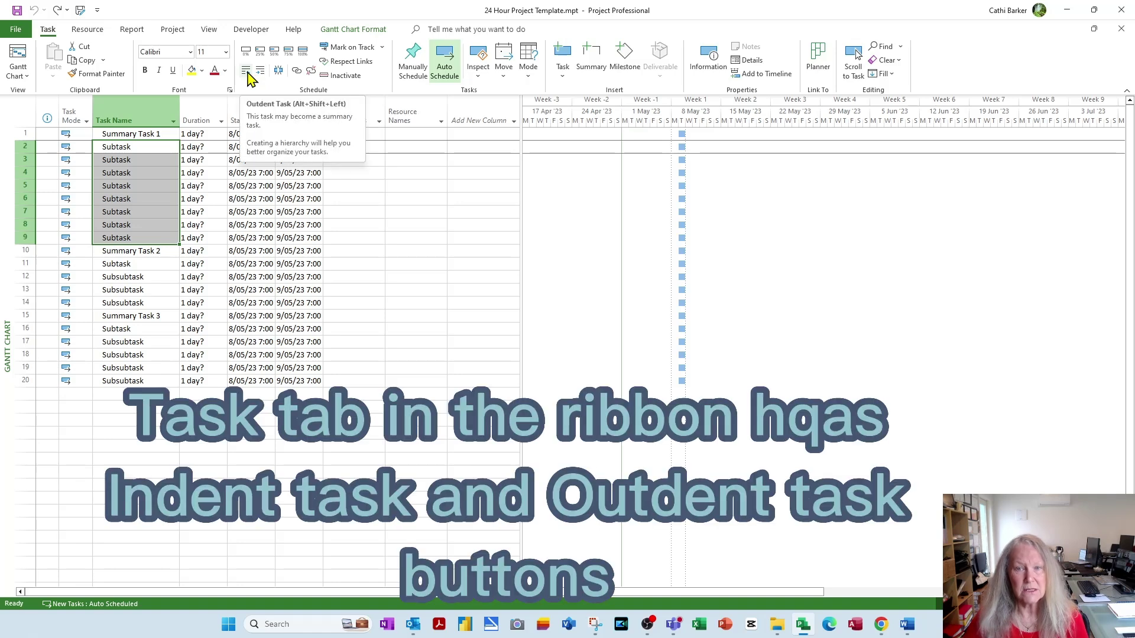
click(261, 72)
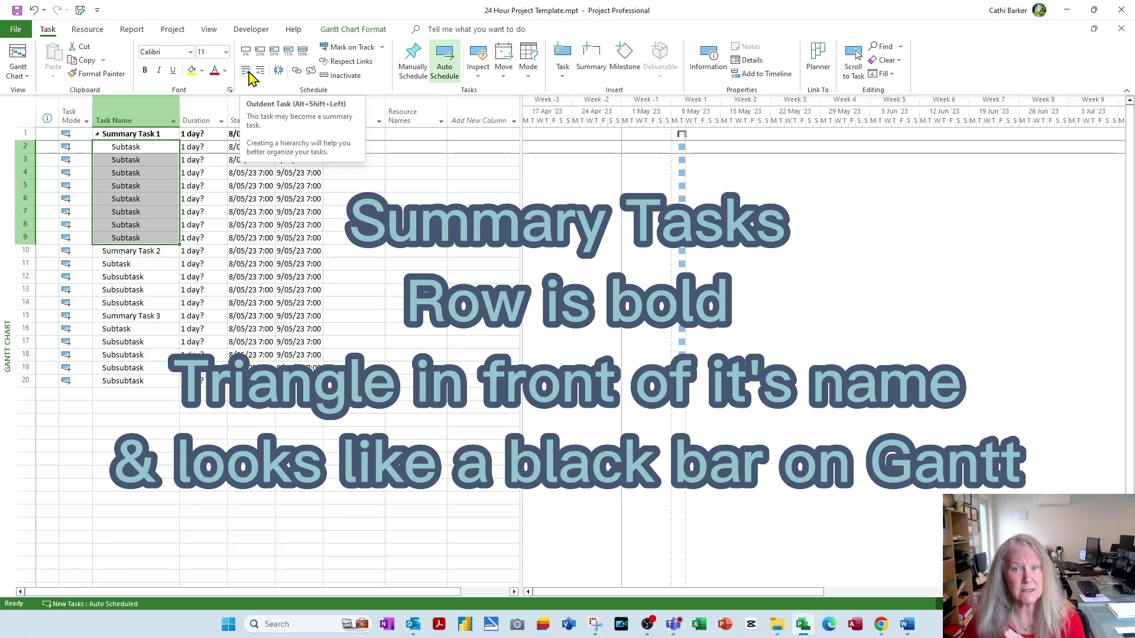
click(247, 72)
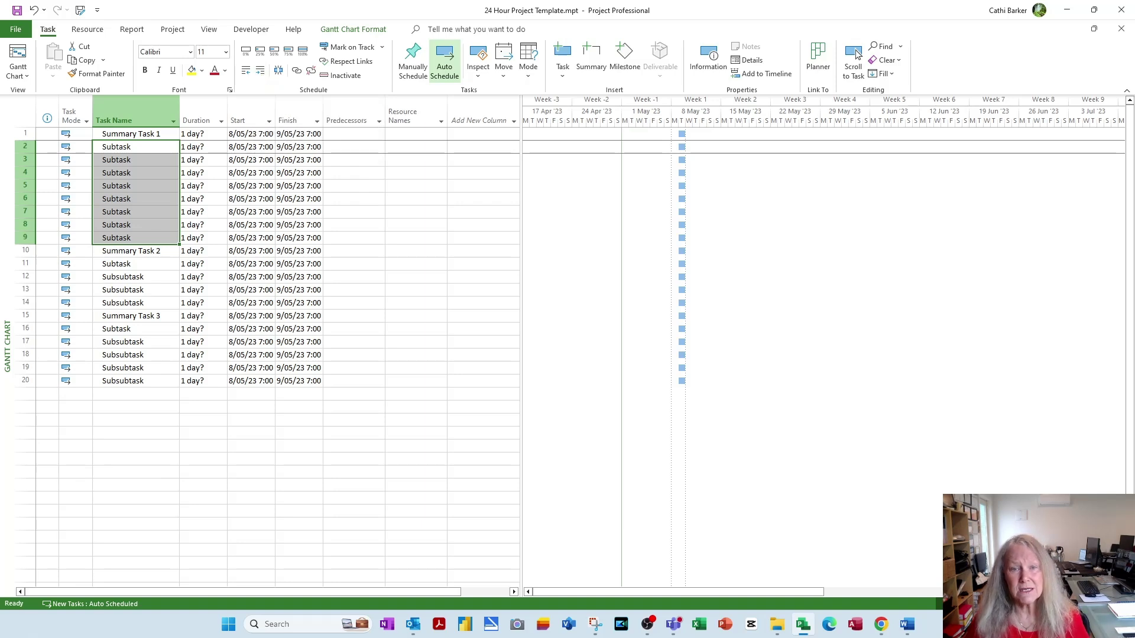
key(Down)
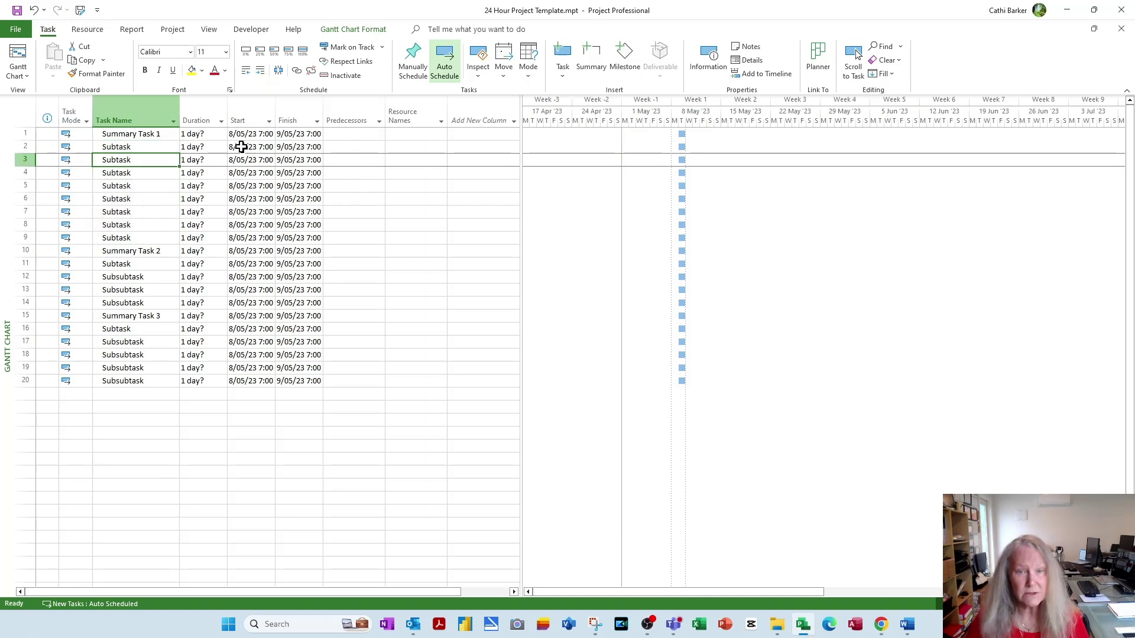
key(Insert)
key(Insert)
key(Insert)
key(Insert)
key(Insert)
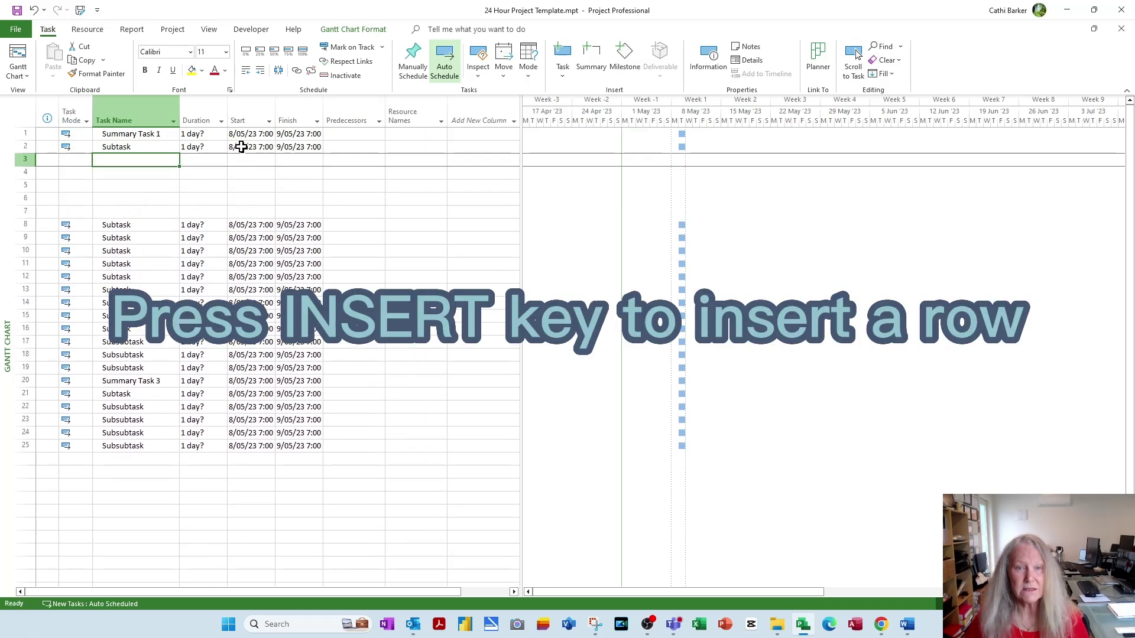
click(24, 159)
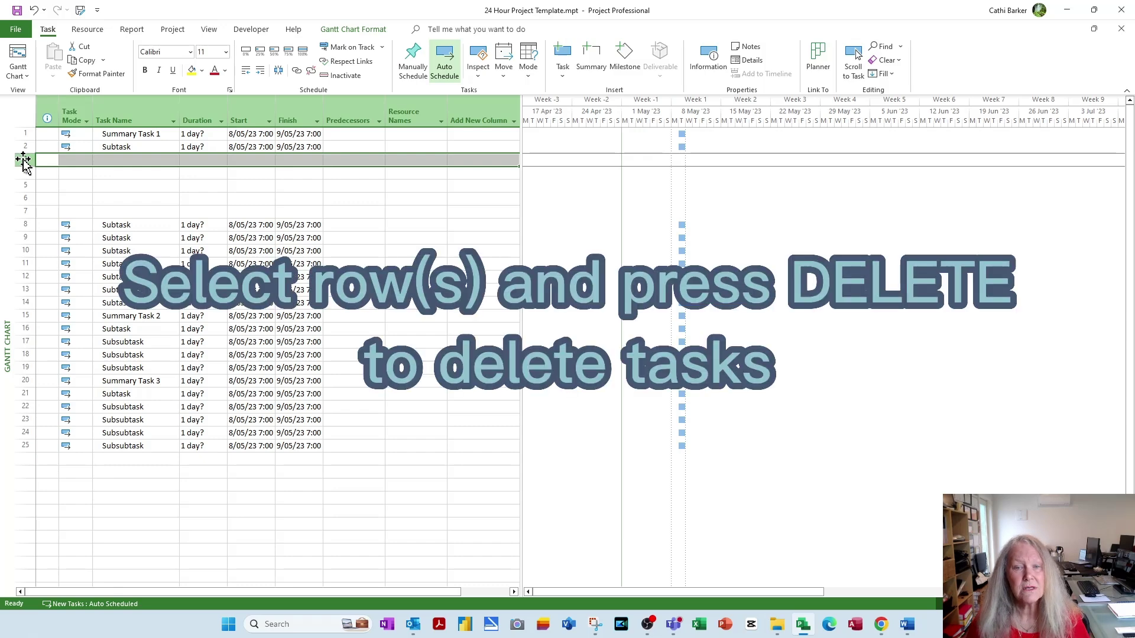
key(shift+Down)
key(shift+Down)
key(shift+Down)
key(shift+Down)
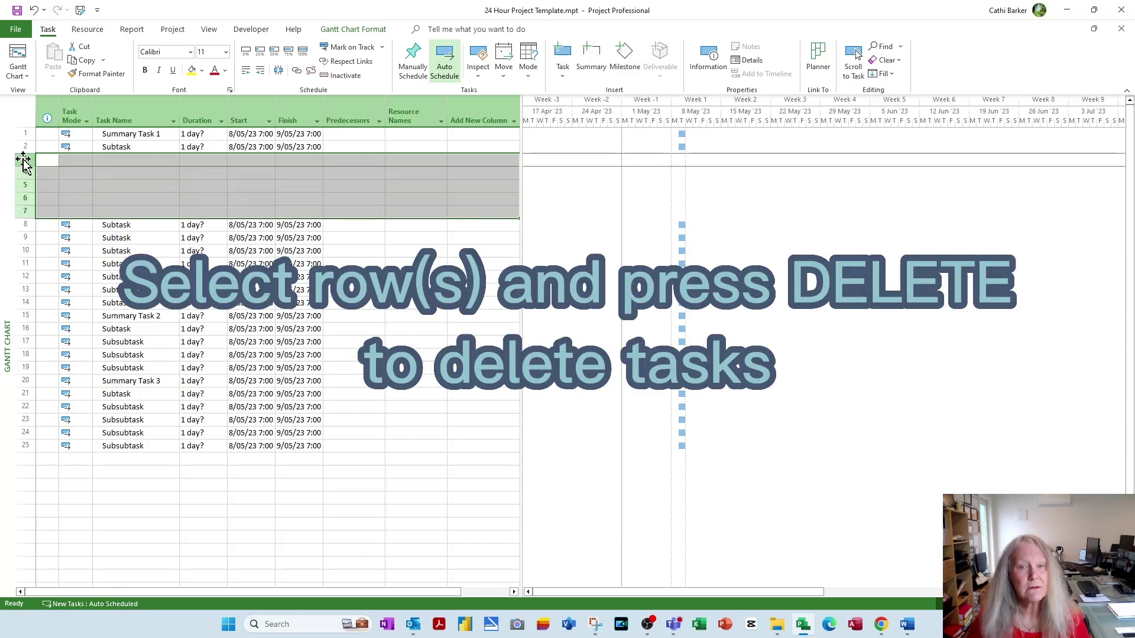
key(Delete)
key(Right)
key(Right)
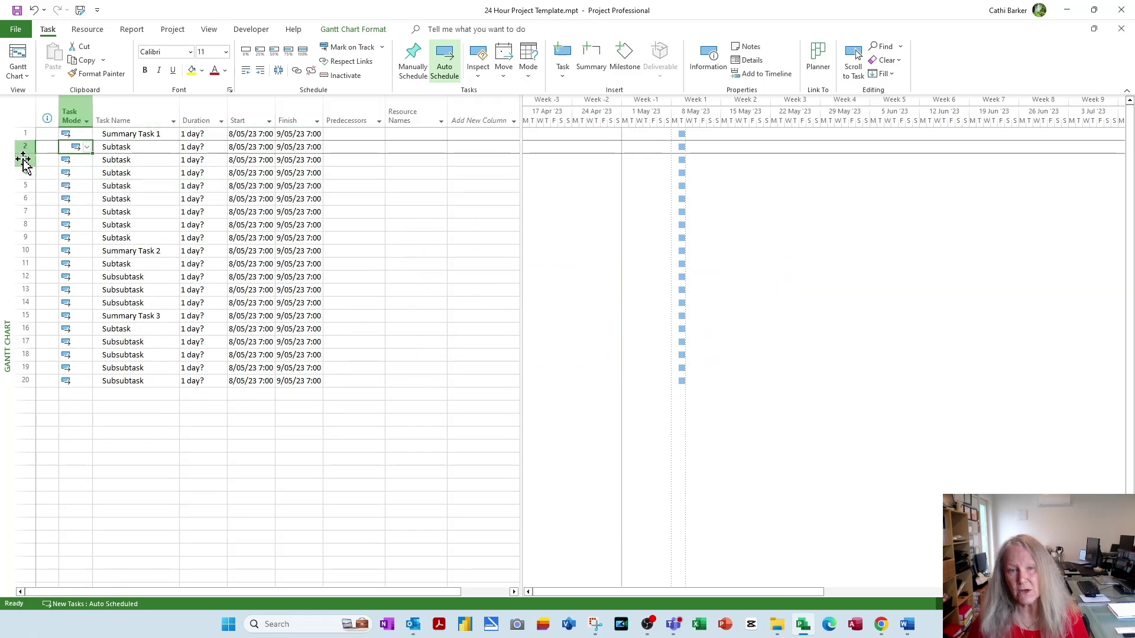
key(shift+Down)
key(shift+Down)
key(shift+Down)
key(shift+Down)
key(shift+Down)
key(shift+Down)
key(shift+Down)
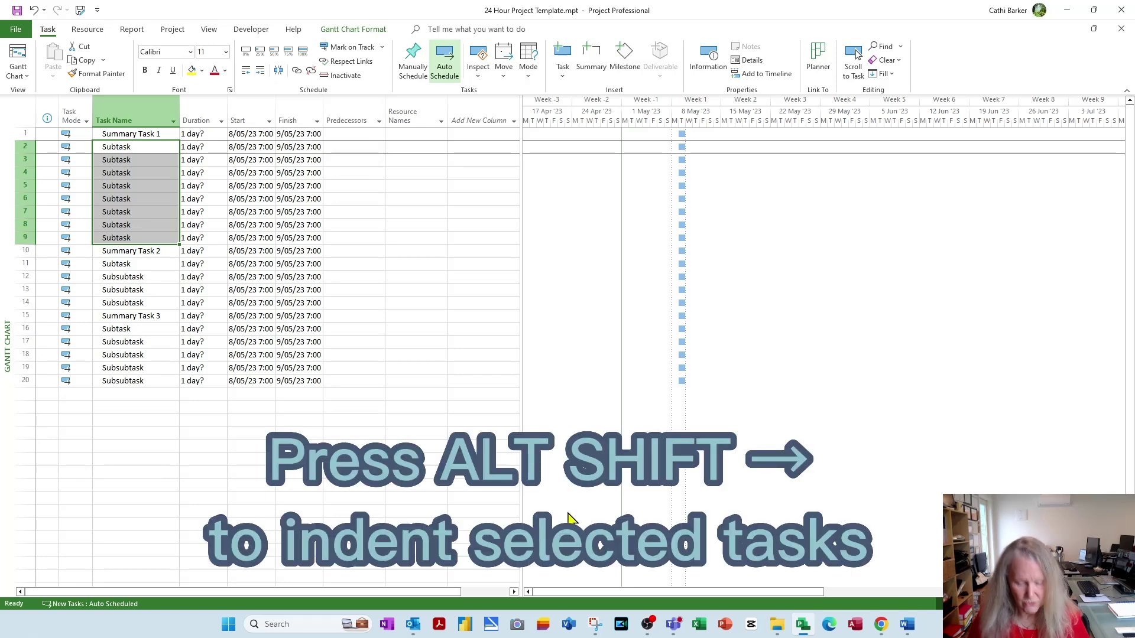
Step: Indent rows 2–9 under Summary Task 1 and test collapsing and expanding it
key(alt+shift+Right)
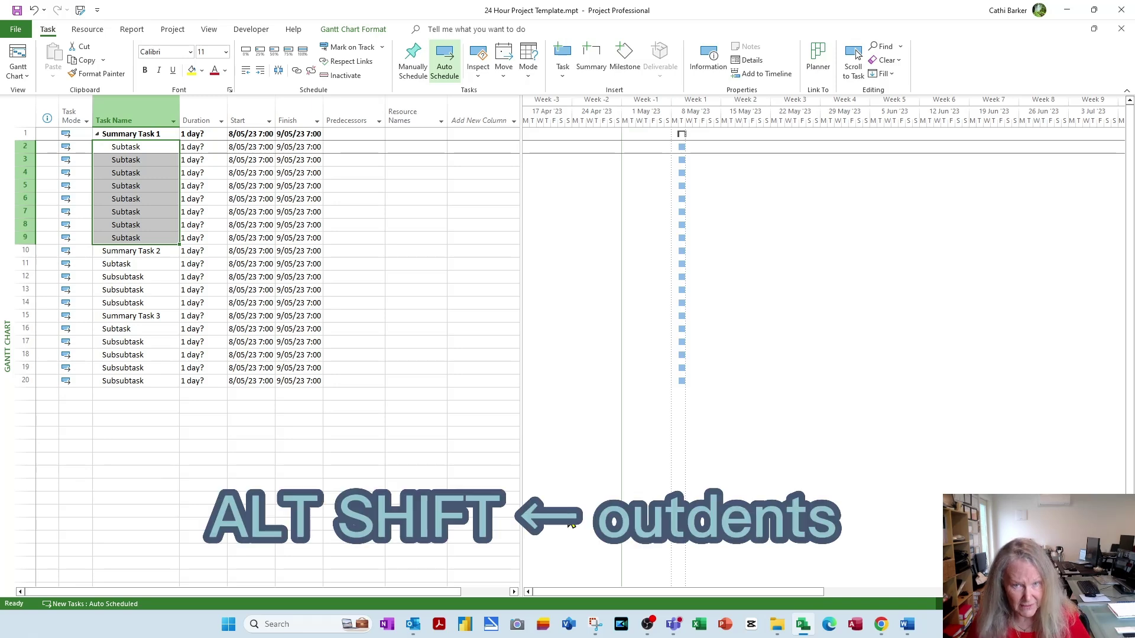
key(alt+shift+Left)
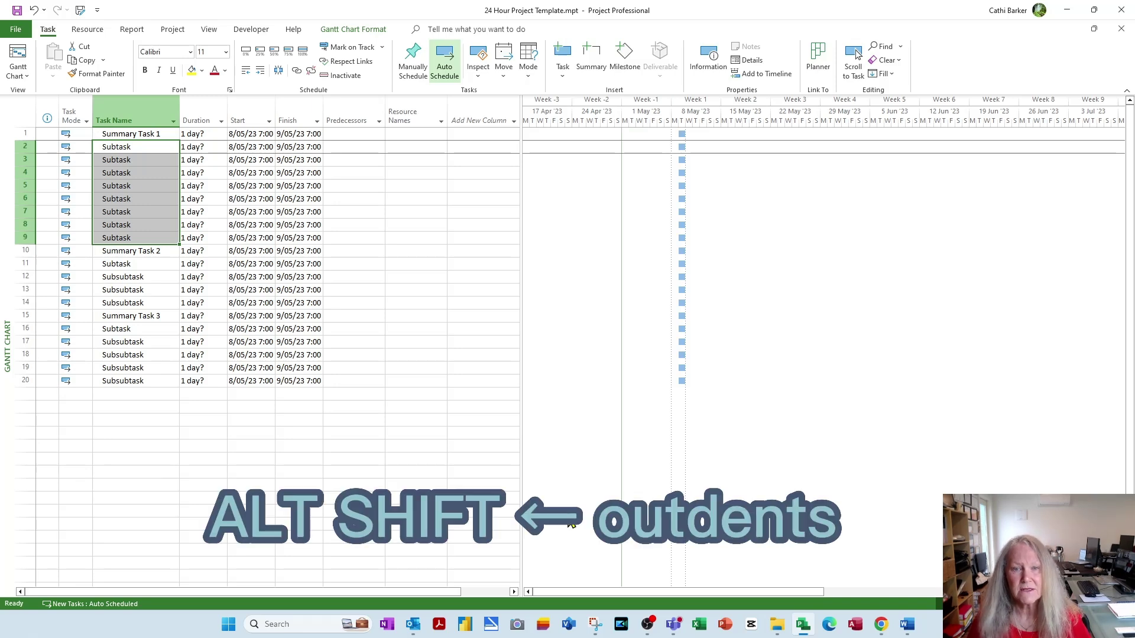
key(alt+shift+Right)
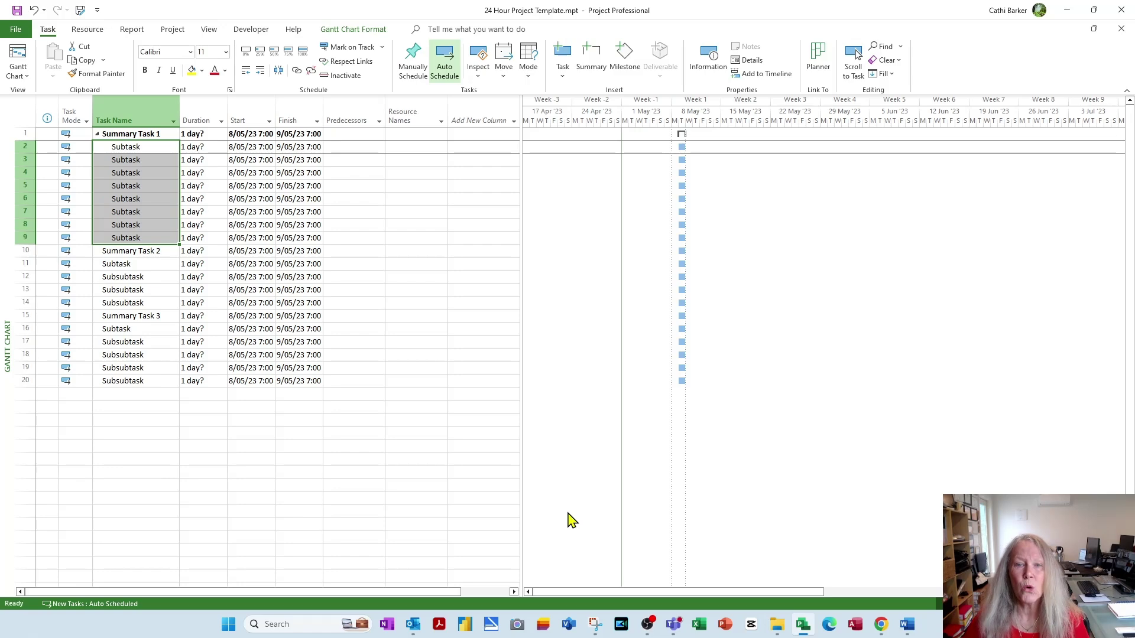
click(98, 134)
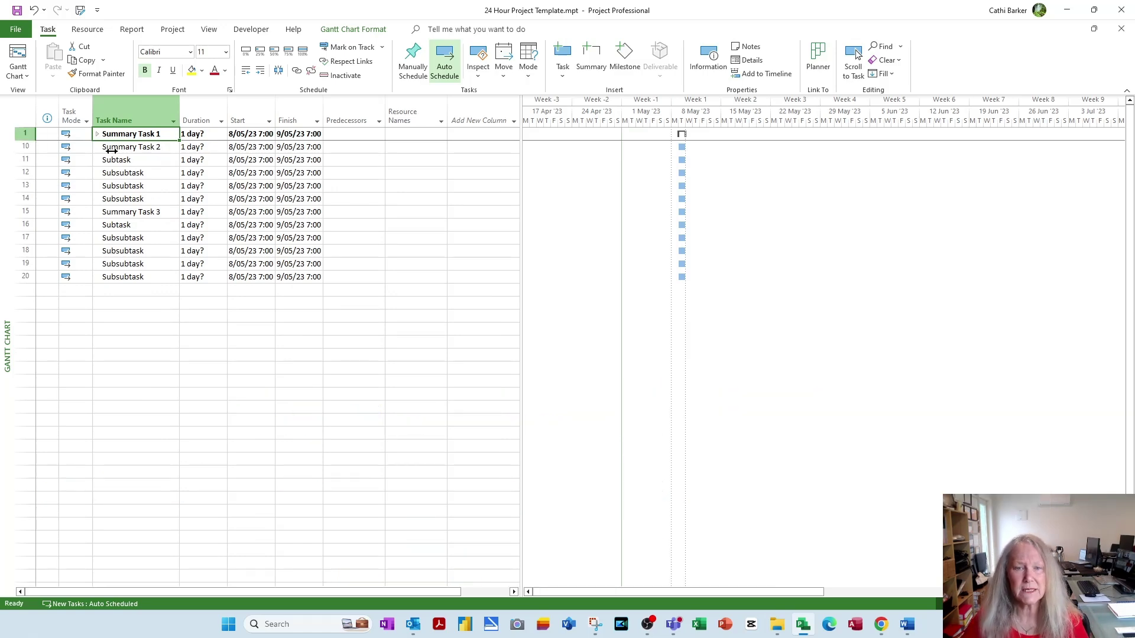
click(97, 134)
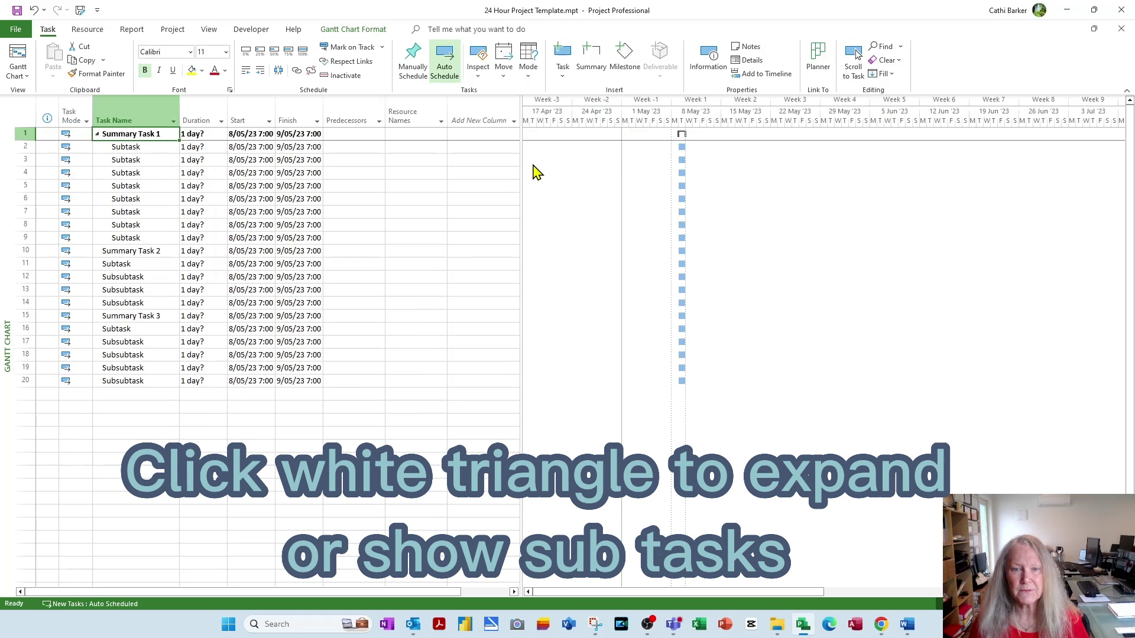
Step: Nest rows 11–14 under Summary Task 2 and Subsubtasks 12–14 under row 11
key(Down)
key(Down)
key(Down)
key(Down)
key(Down)
key(Down)
key(Down)
key(Down)
key(Down)
key(Down)
key(shift+Down)
key(shift+Down)
key(shift+Down)
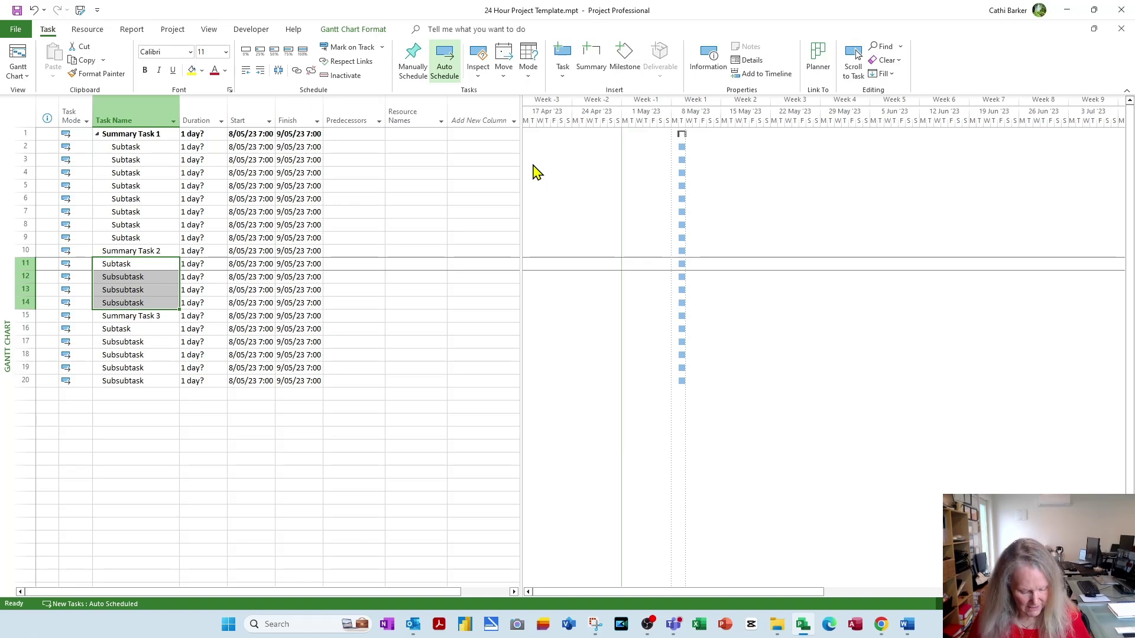
key(alt+shift+Right)
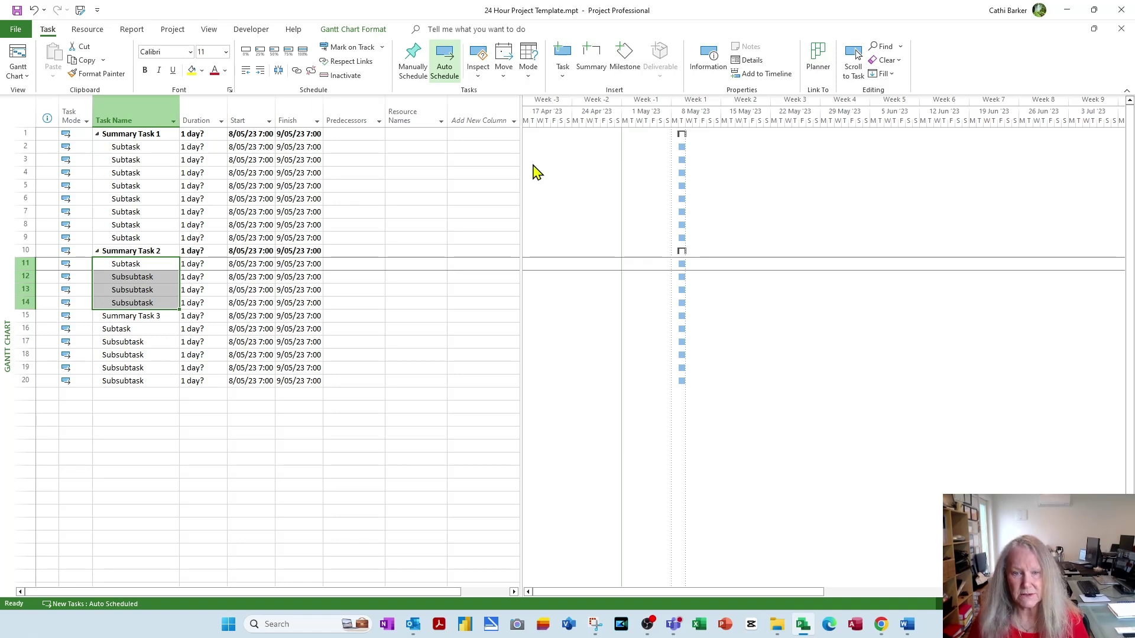
key(Down)
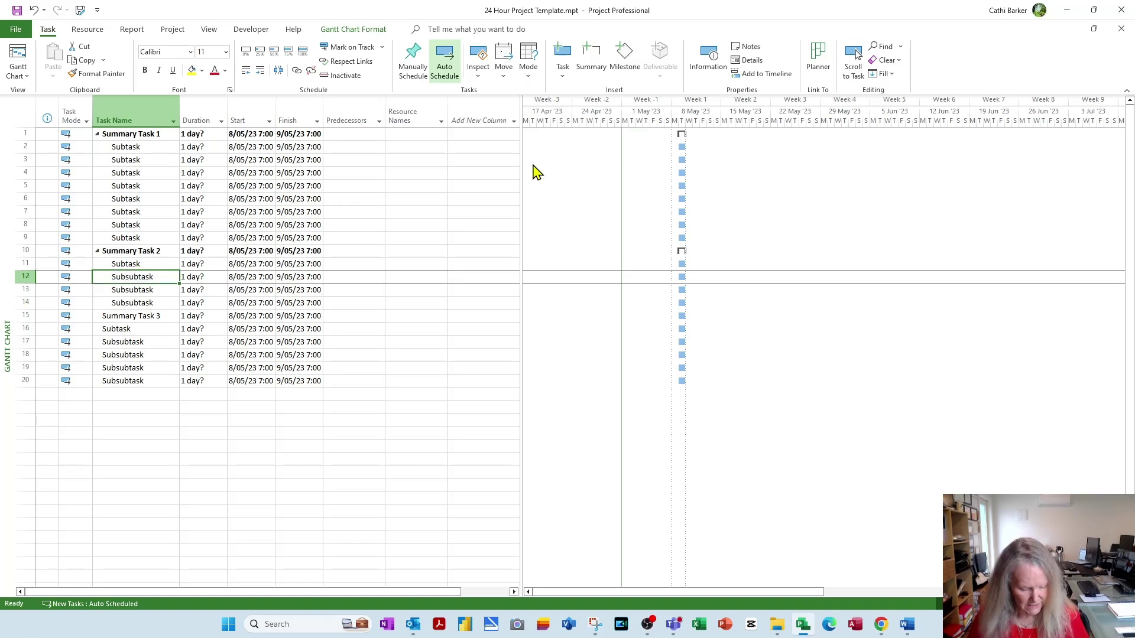
key(shift+Down)
key(shift+Down)
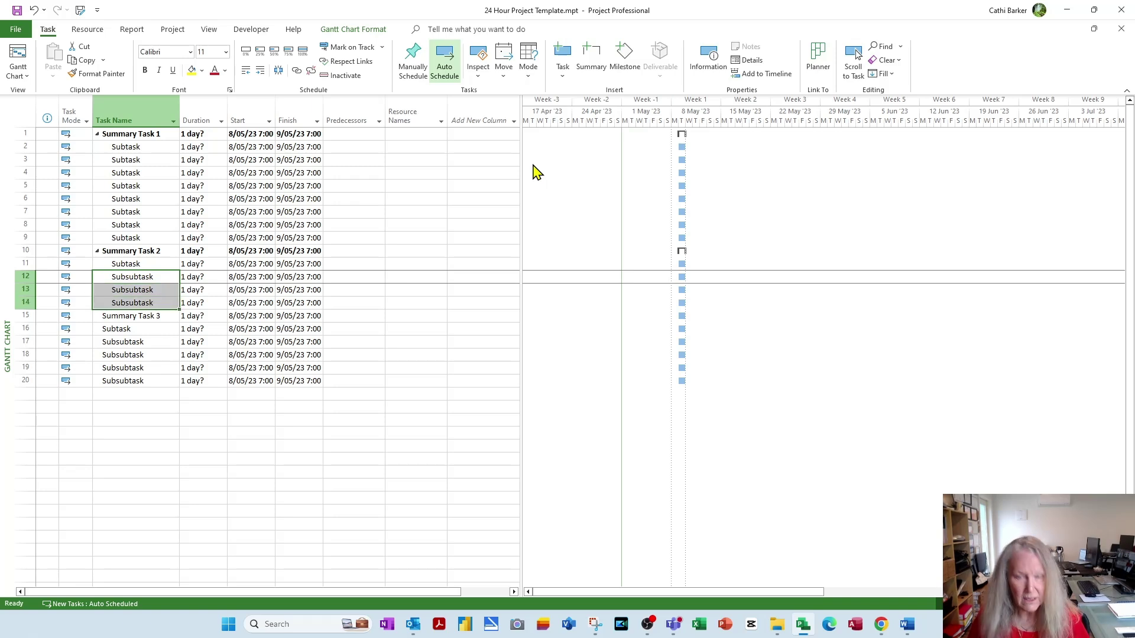
key(alt+shift+Right)
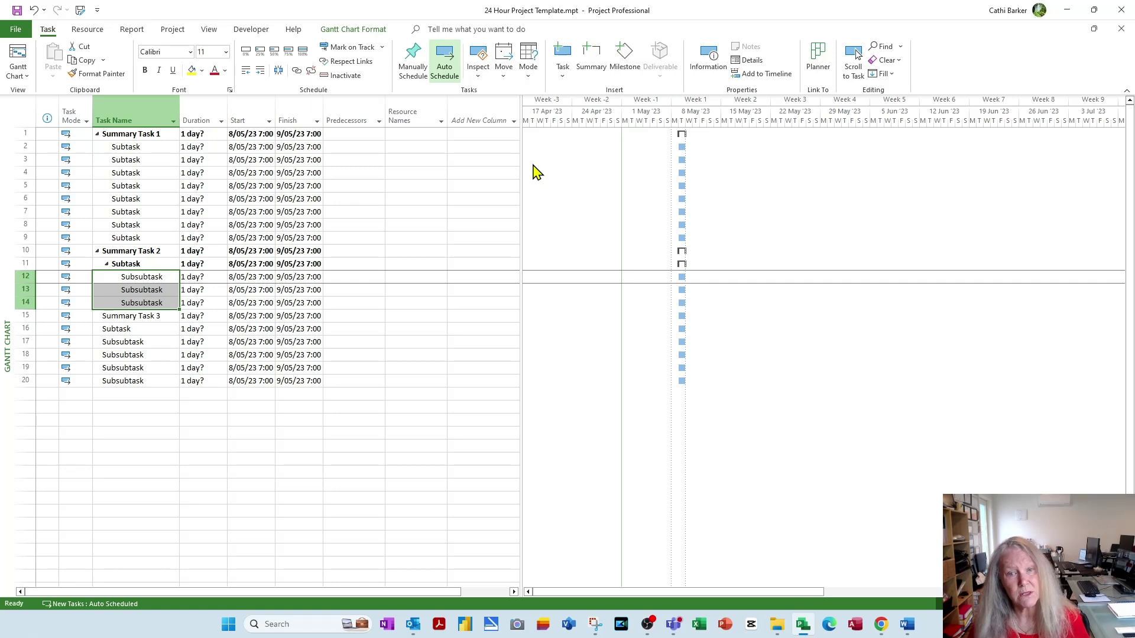
Step: Nest rows 16–20 under Summary Task 3 and Subsubtasks 17–20 under row 16
key(Down)
key(Down)
key(Down)
key(Down)
key(shift+Down)
key(shift+Down)
key(shift+Down)
key(shift+Down)
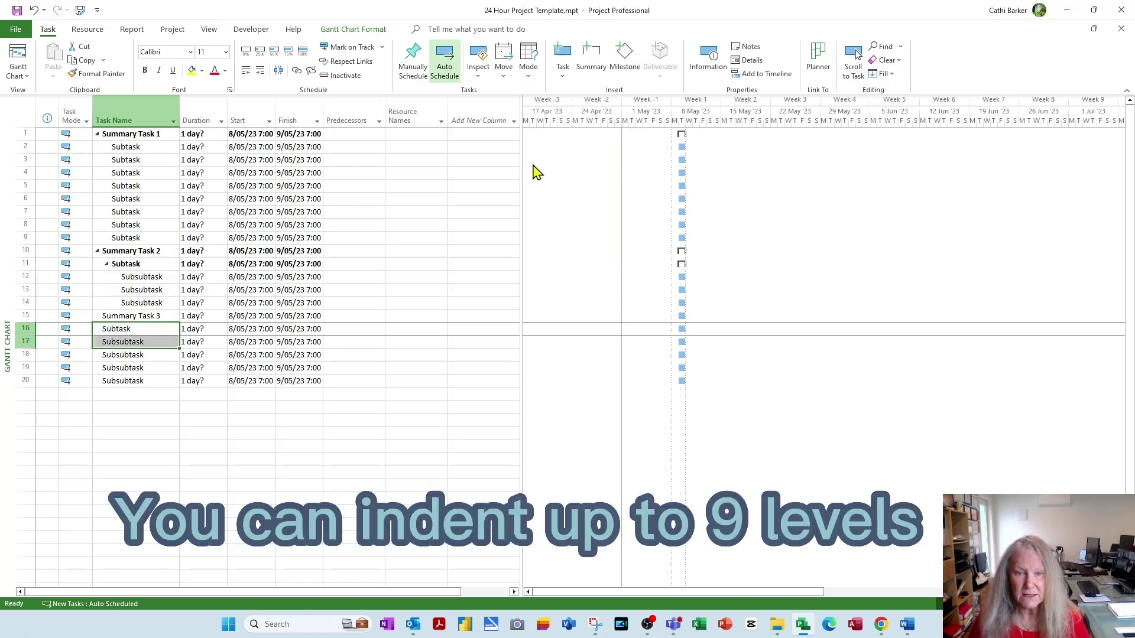
key(alt+shift+Right)
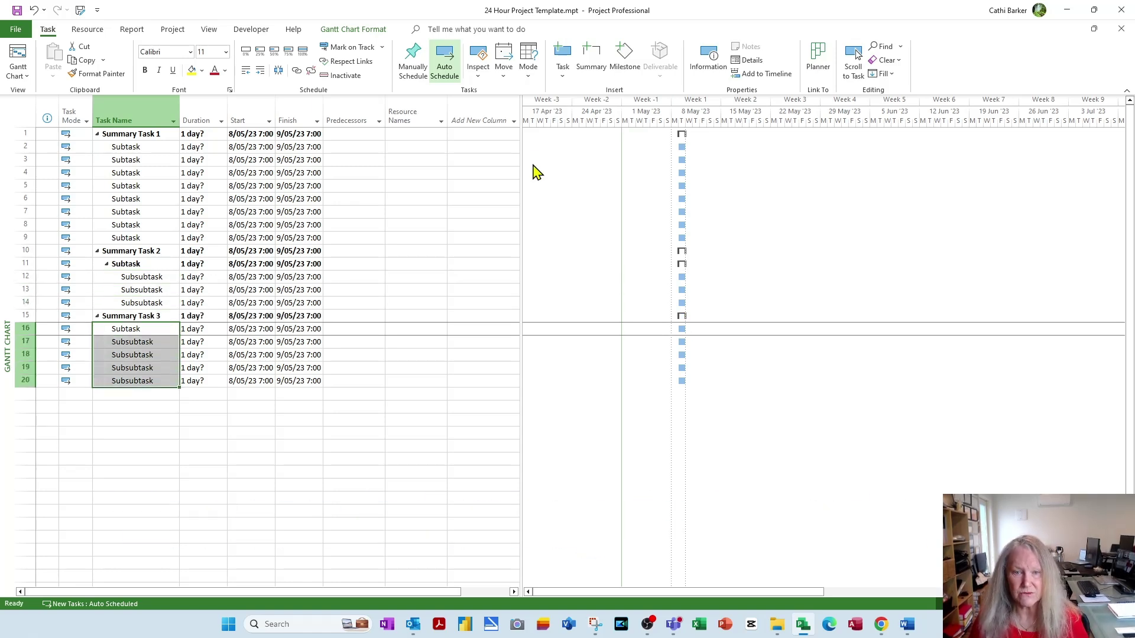
key(Down)
key(shift+Down)
key(shift+Down)
key(shift+Down)
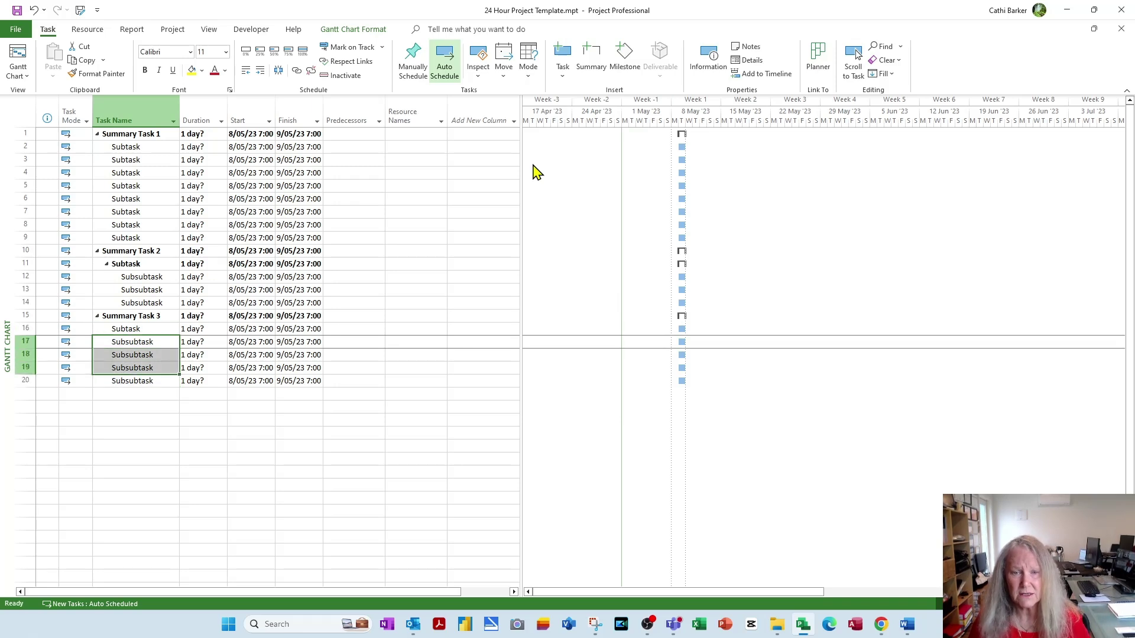
key(alt+shift+Right)
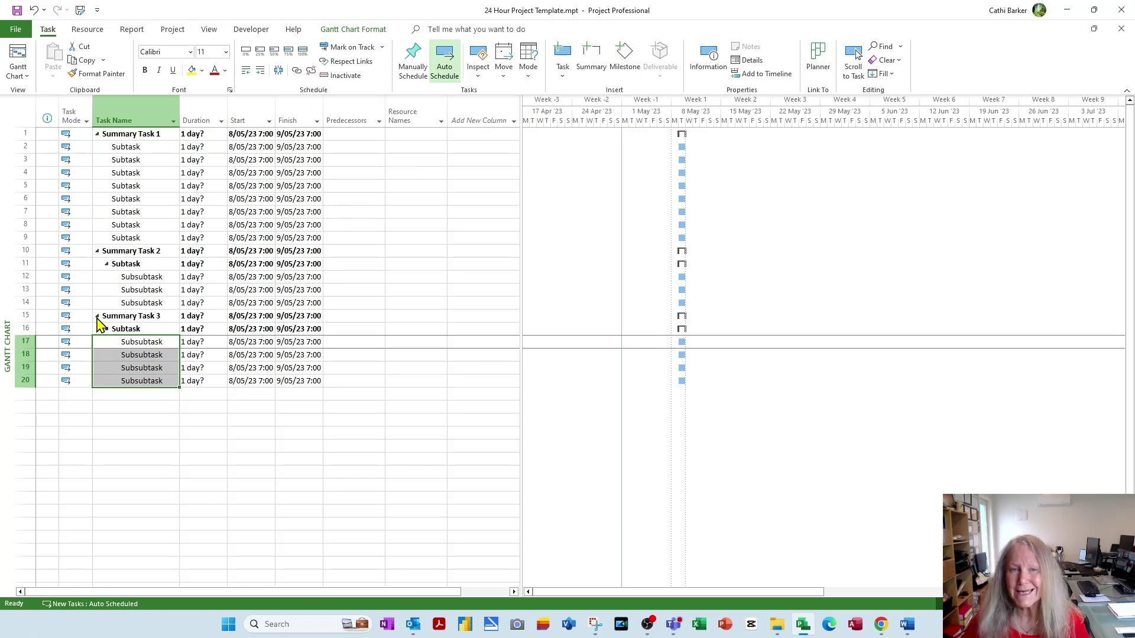
Step: Show outline Level 1, Level 2, Level 3, then All Subtasks from the View tab
click(210, 31)
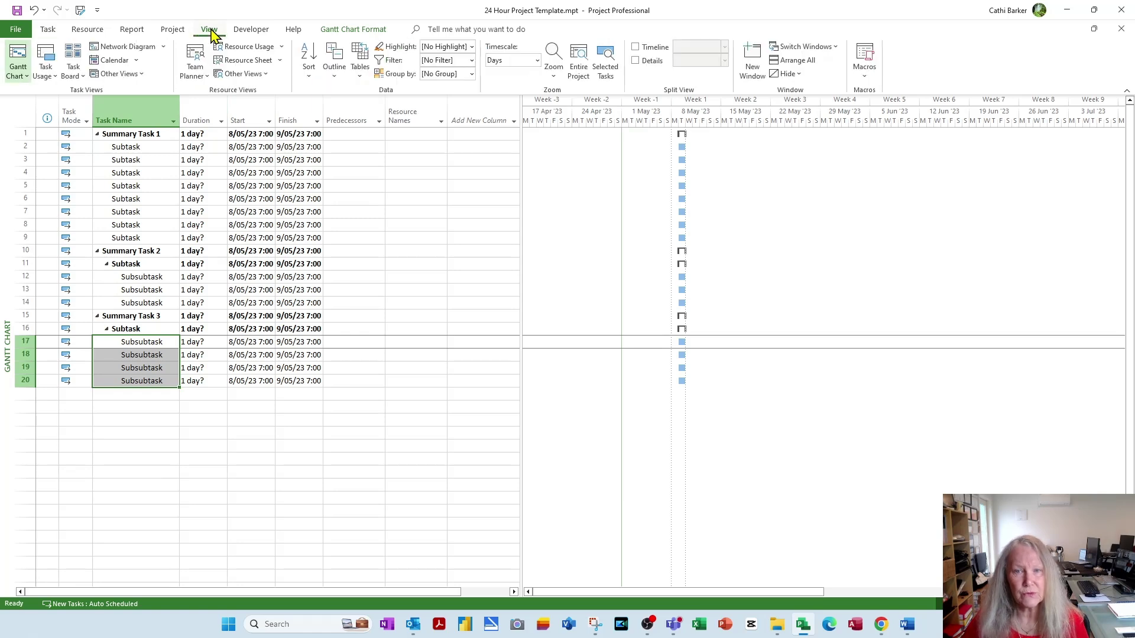
click(339, 75)
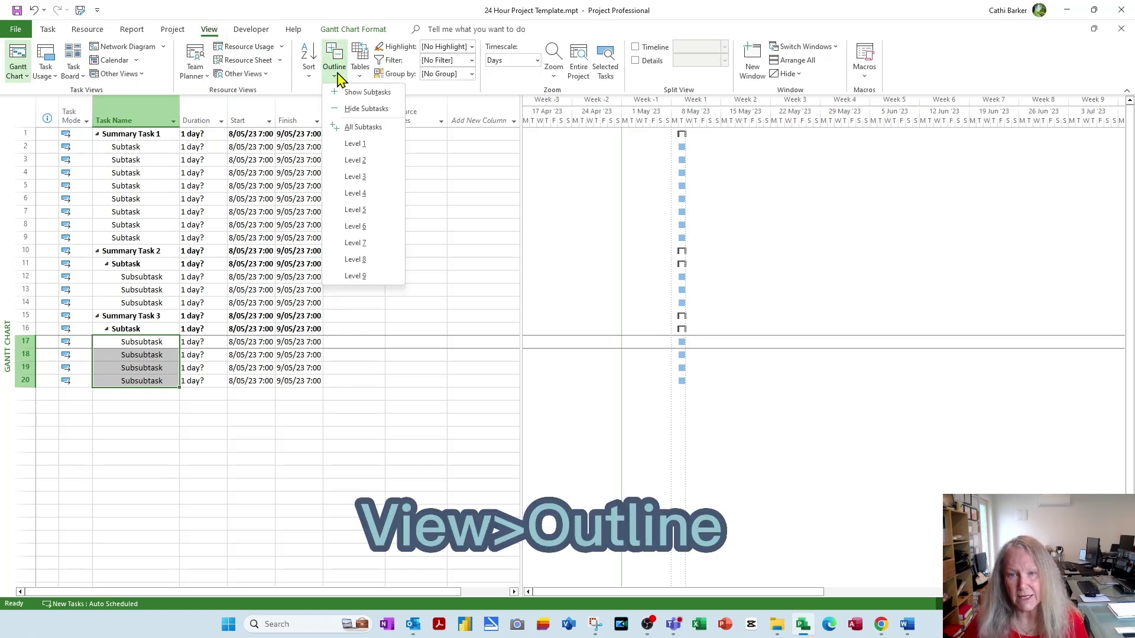
click(356, 145)
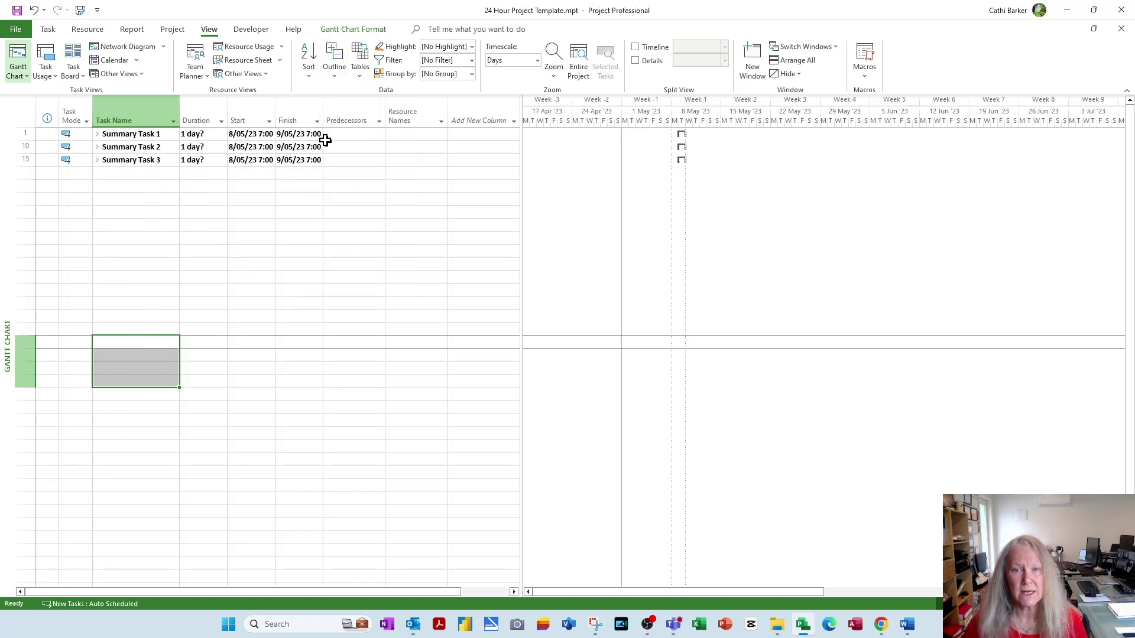
click(335, 74)
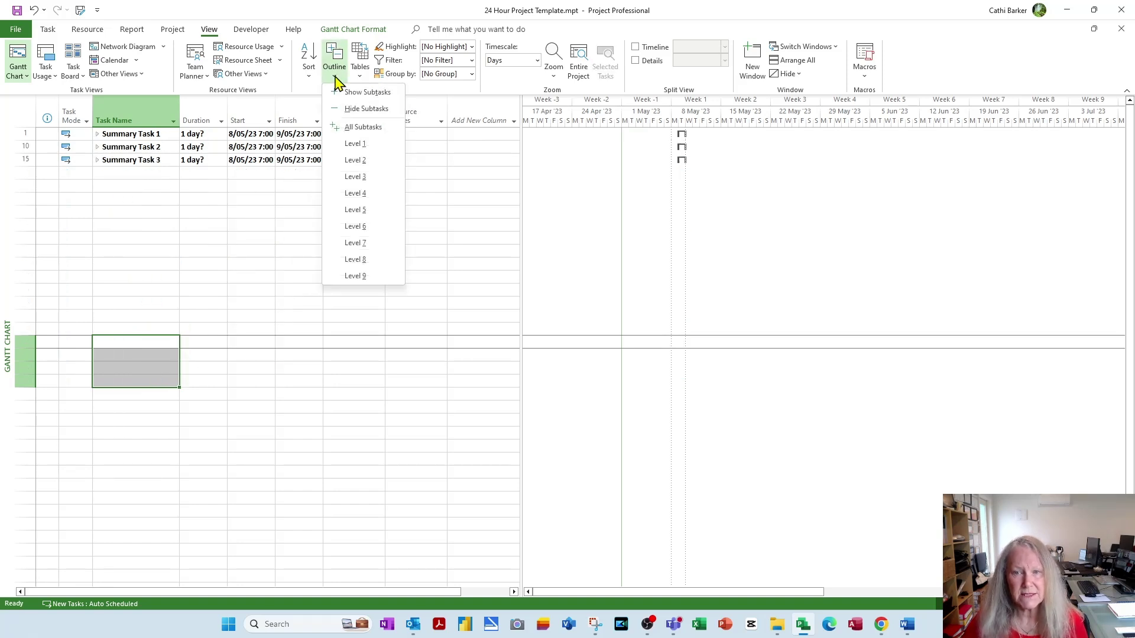
click(355, 161)
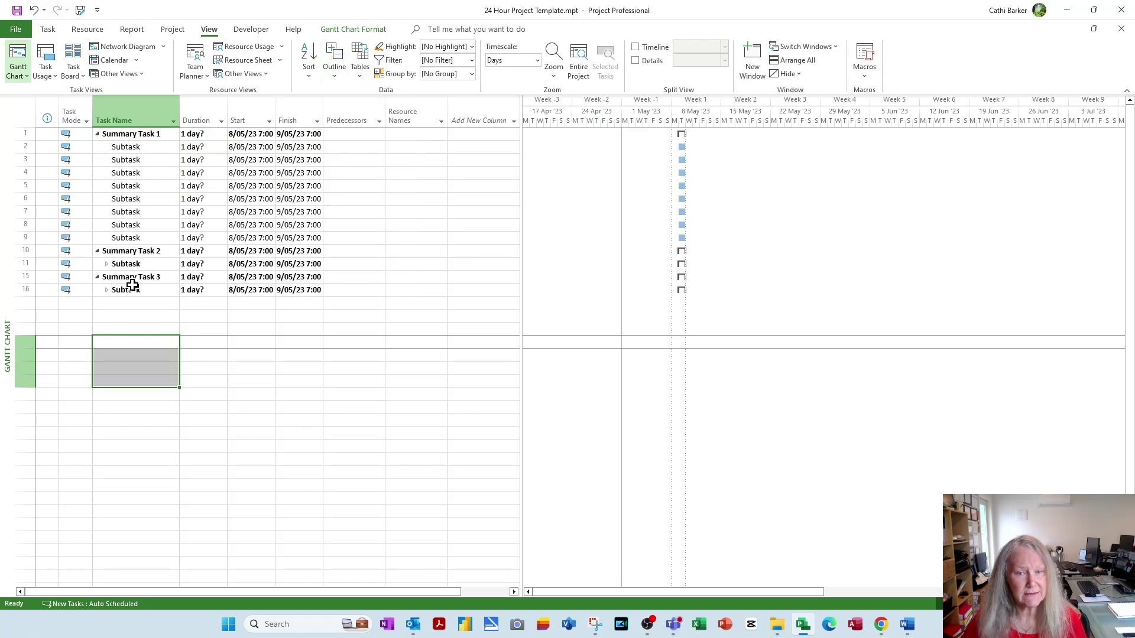
click(341, 81)
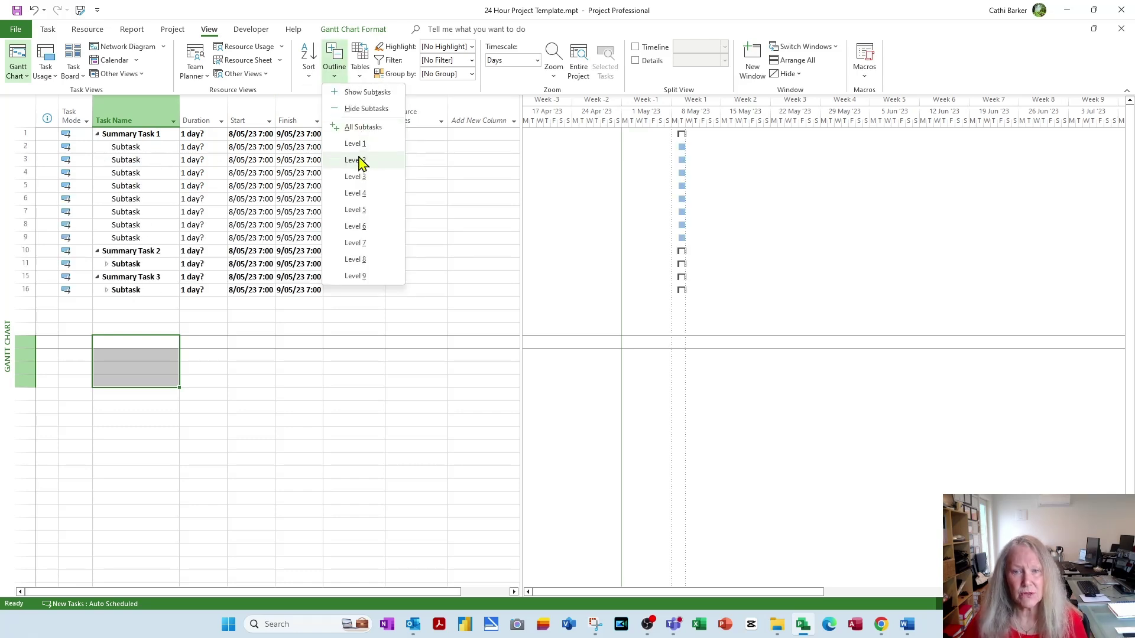
click(356, 177)
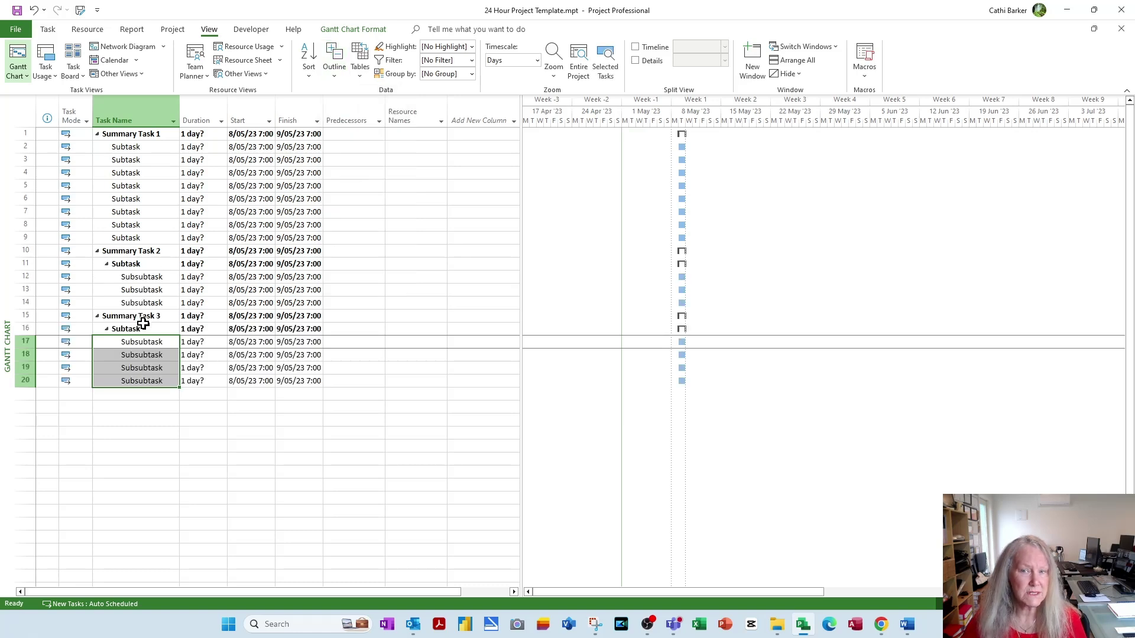
click(336, 74)
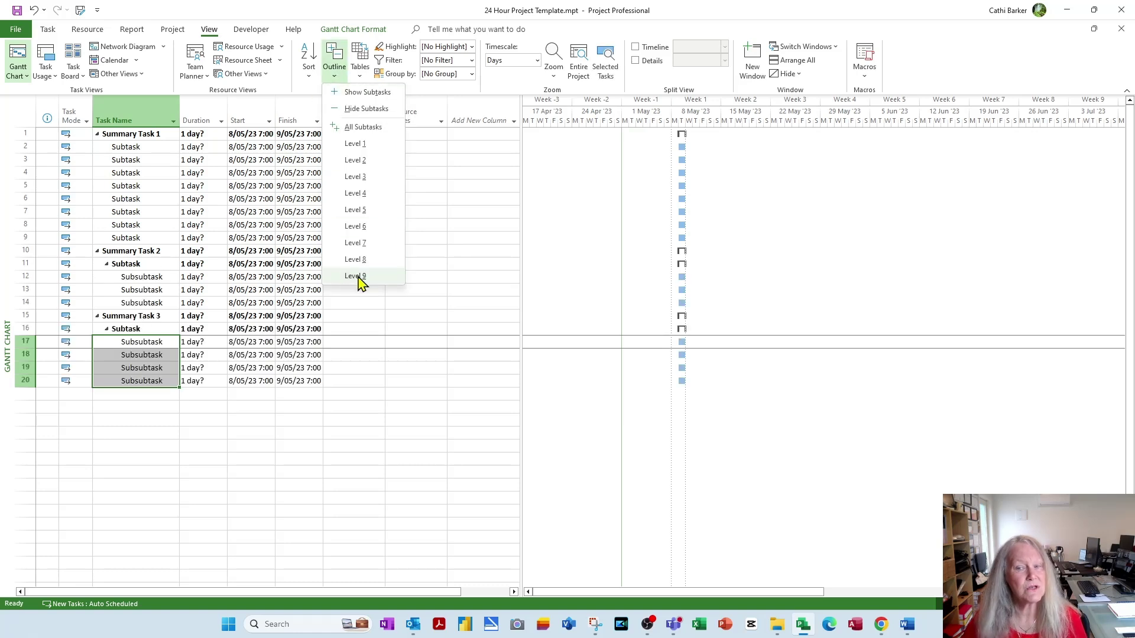
click(366, 126)
click(144, 133)
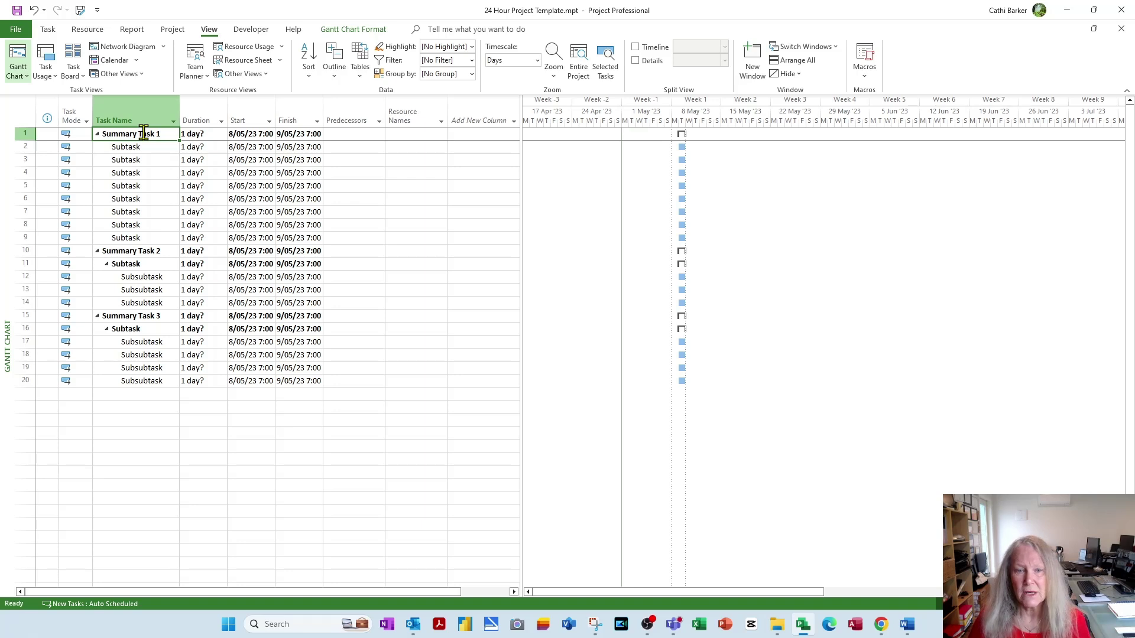
Step: Insert a 0-day Milestone task above Summary Task 2
key(Down)
key(Down)
key(Down)
key(Down)
key(Down)
key(Down)
key(Down)
key(Down)
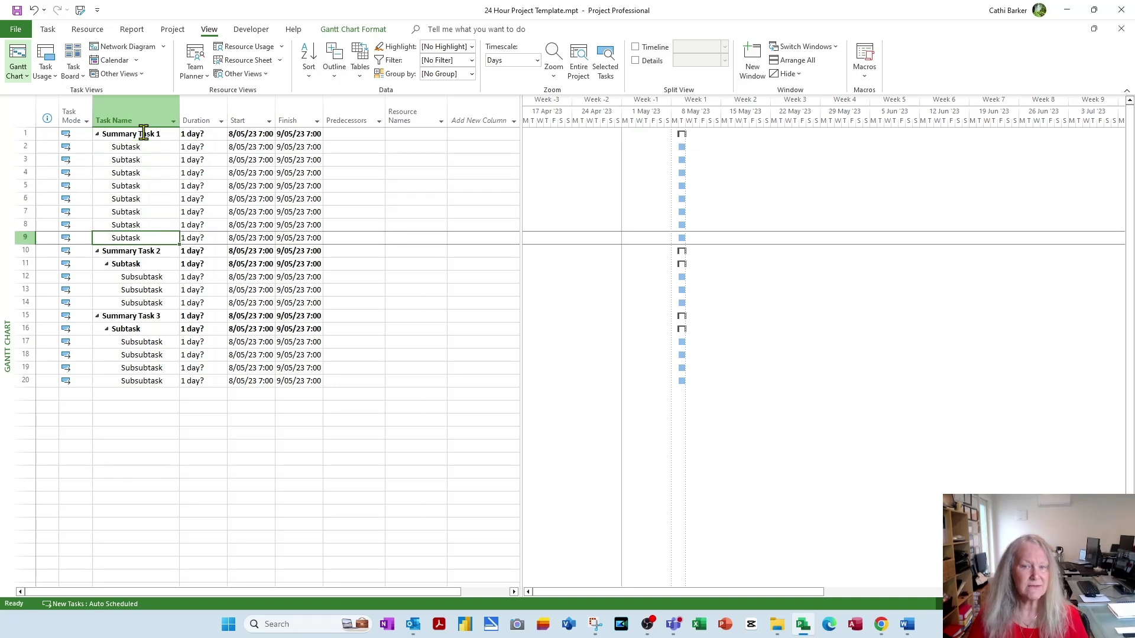
key(Down)
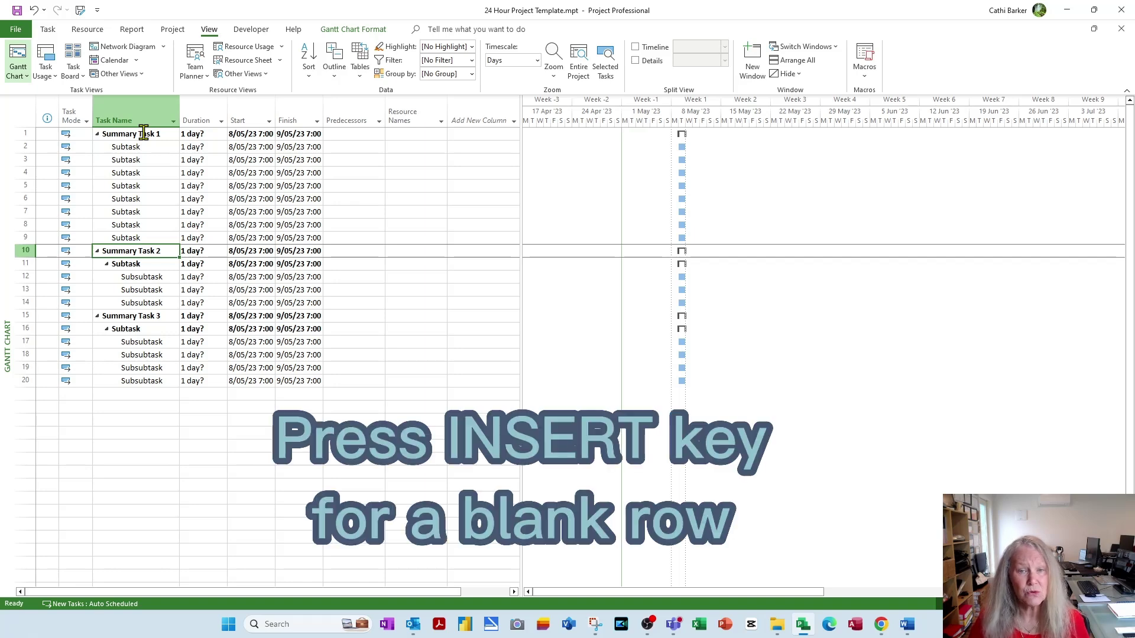
key(Insert)
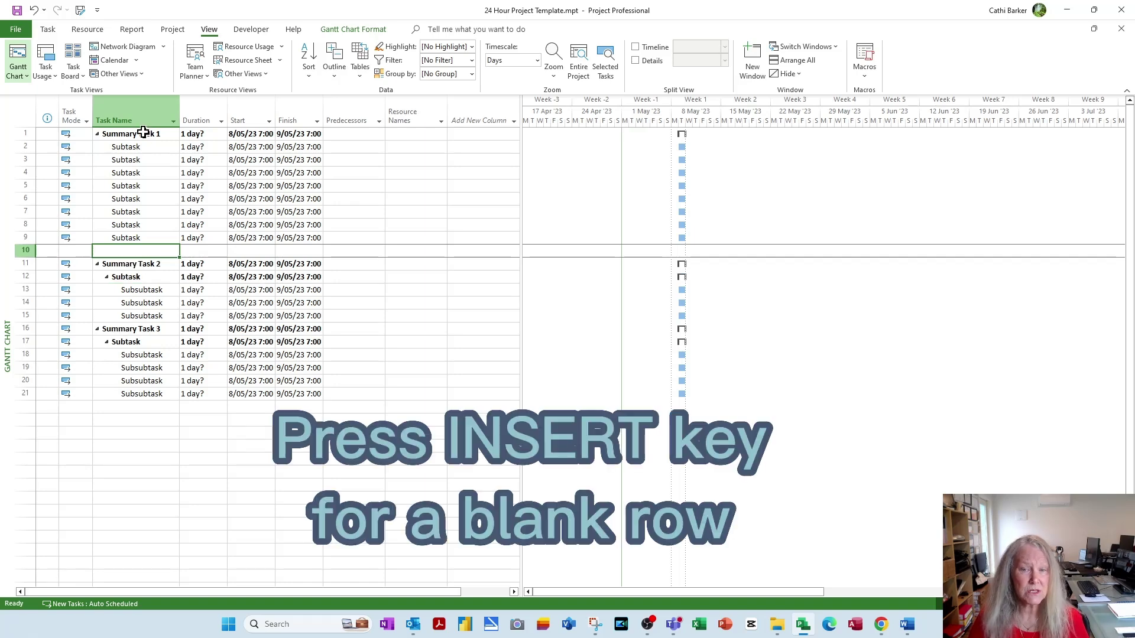
text(Milestone)
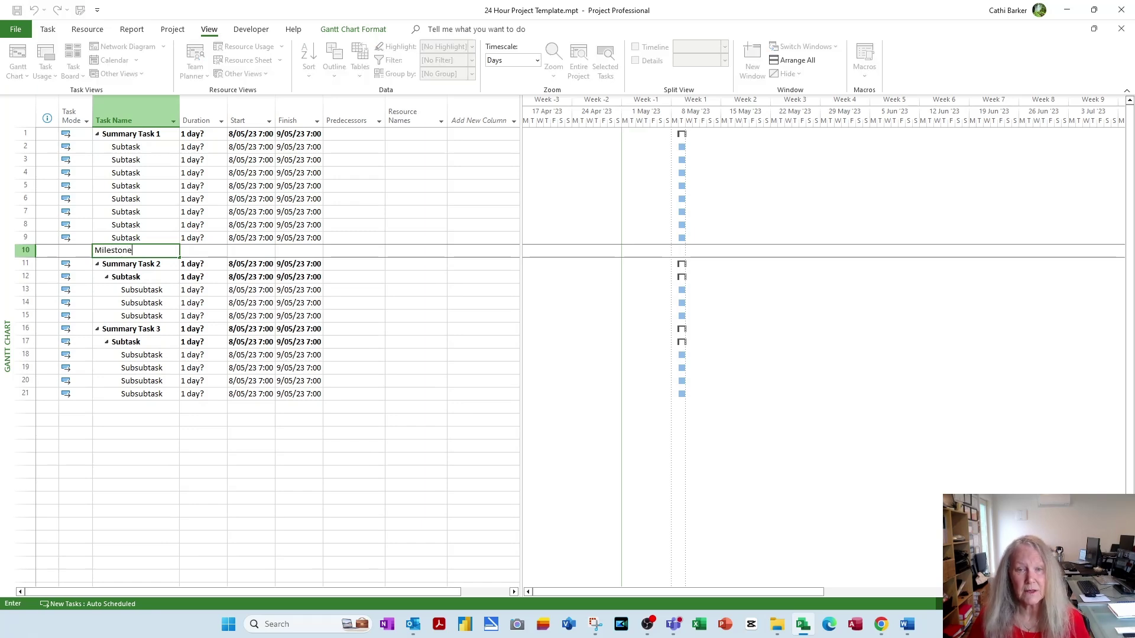
key(Tab)
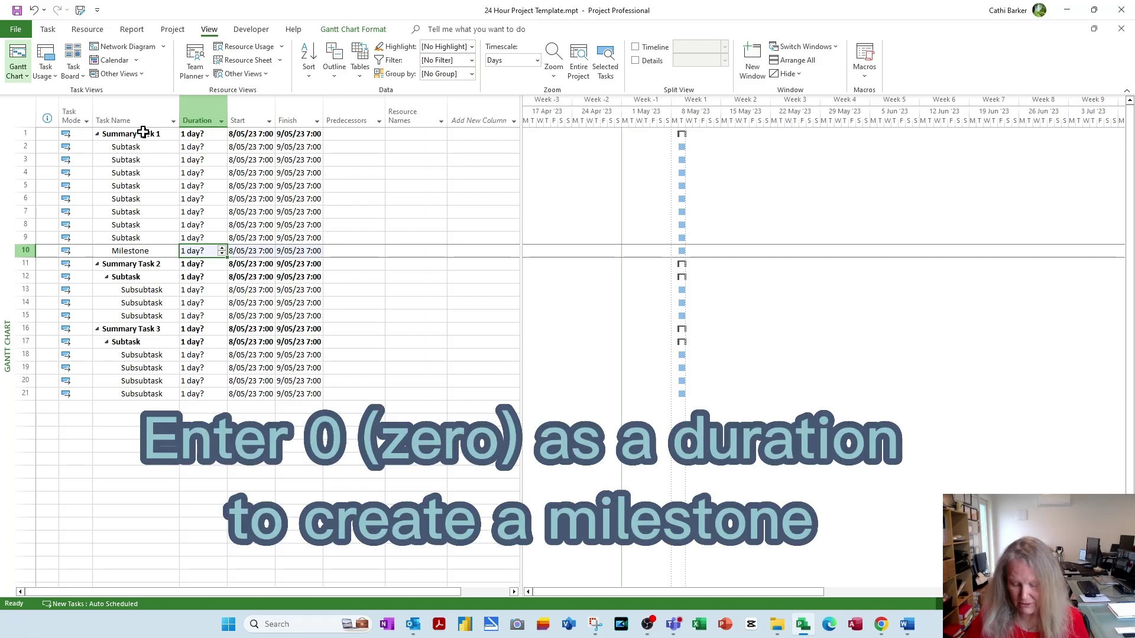
text(0)
key(Return)
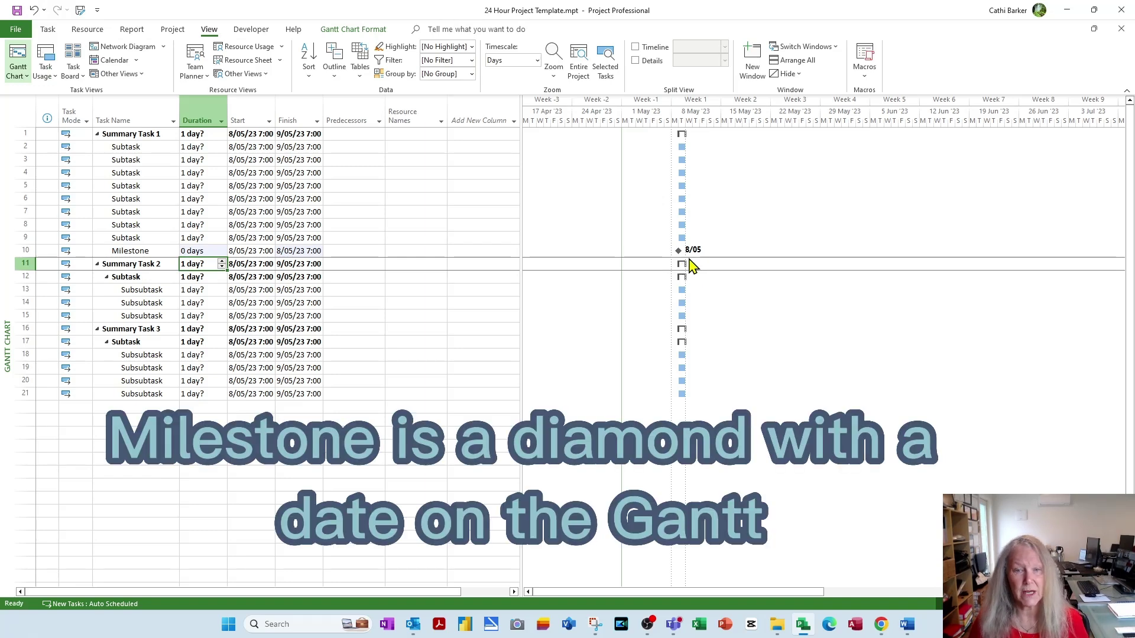
Step: Insert a 0-day Milestone task above Summary Task 3
key(Down)
key(Down)
key(Down)
key(Down)
key(Down)
key(Left)
key(Insert)
text(Milest)
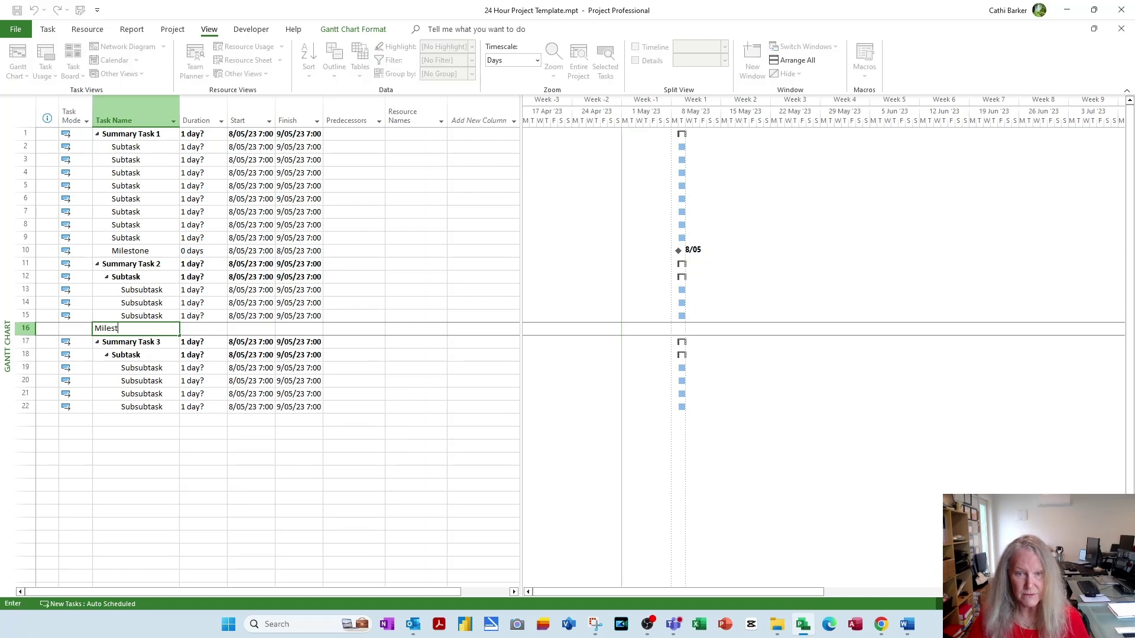
text(one)
key(Tab)
text(0)
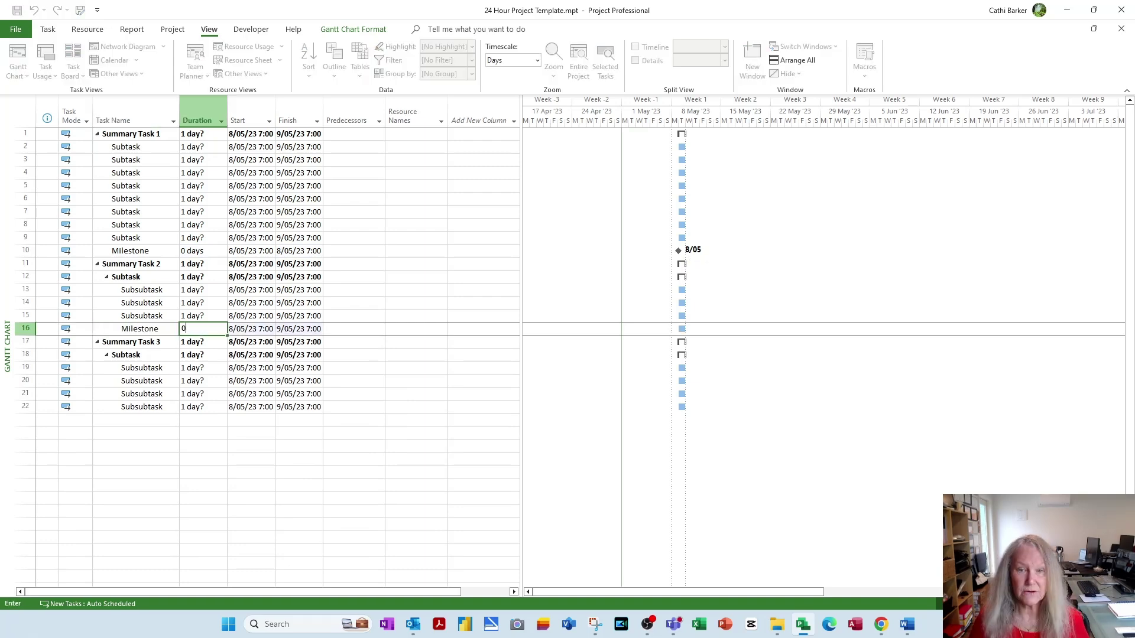
key(Return)
Step: Add a final 0-day Milestone task after the last task
key(Down)
key(Down)
key(Down)
key(Down)
key(Down)
key(Down)
key(Left)
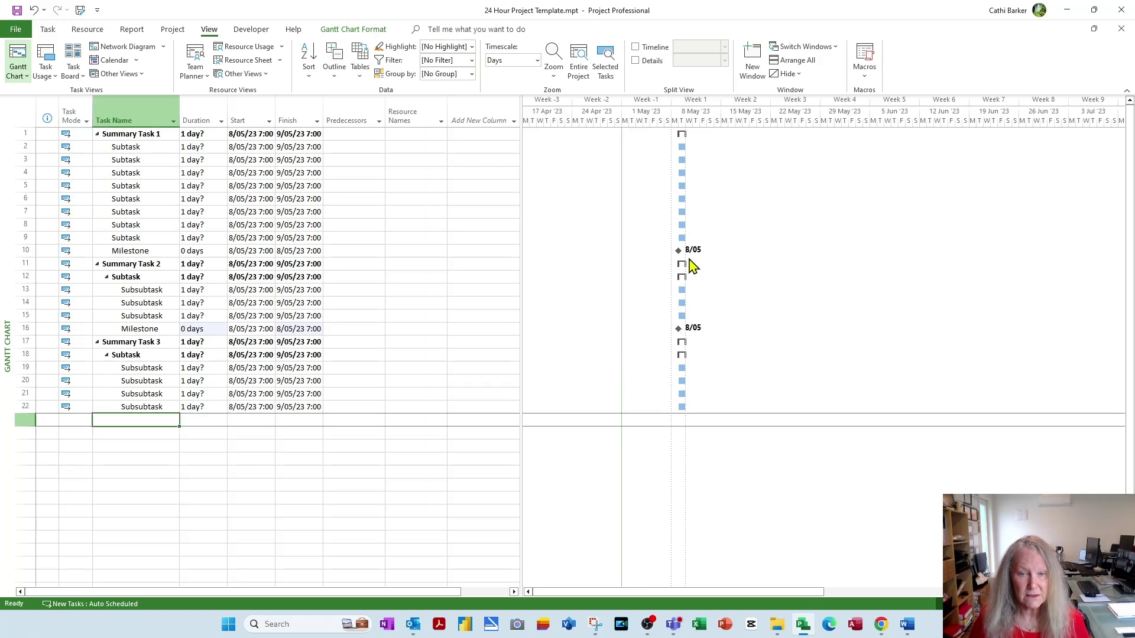
text(Milese)
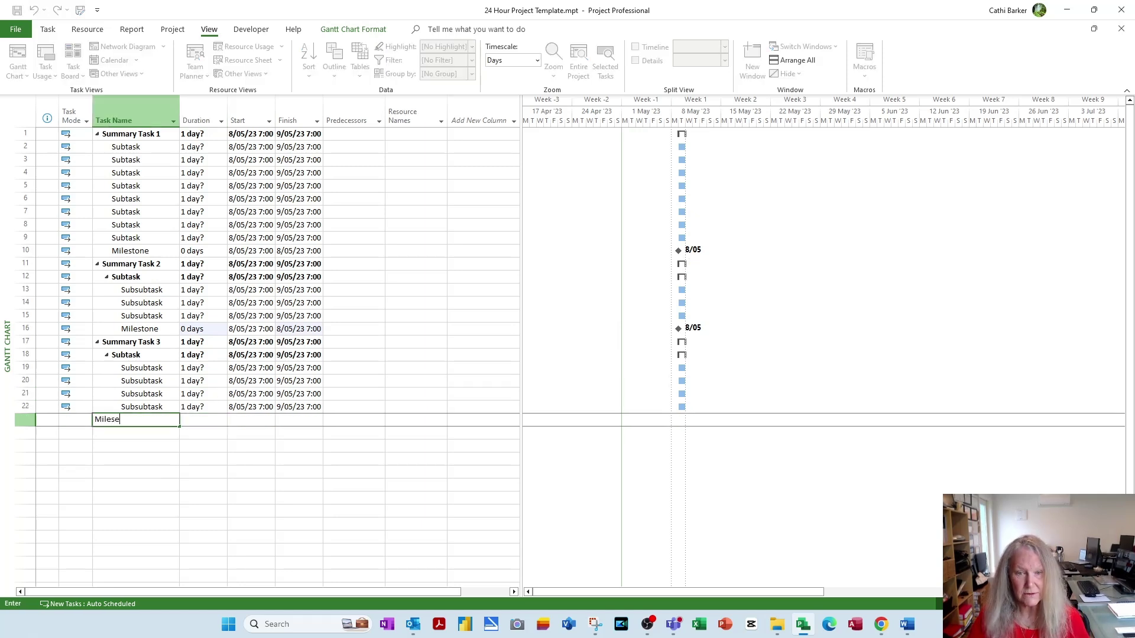
key(BackSpace)
text(tone)
key(Tab)
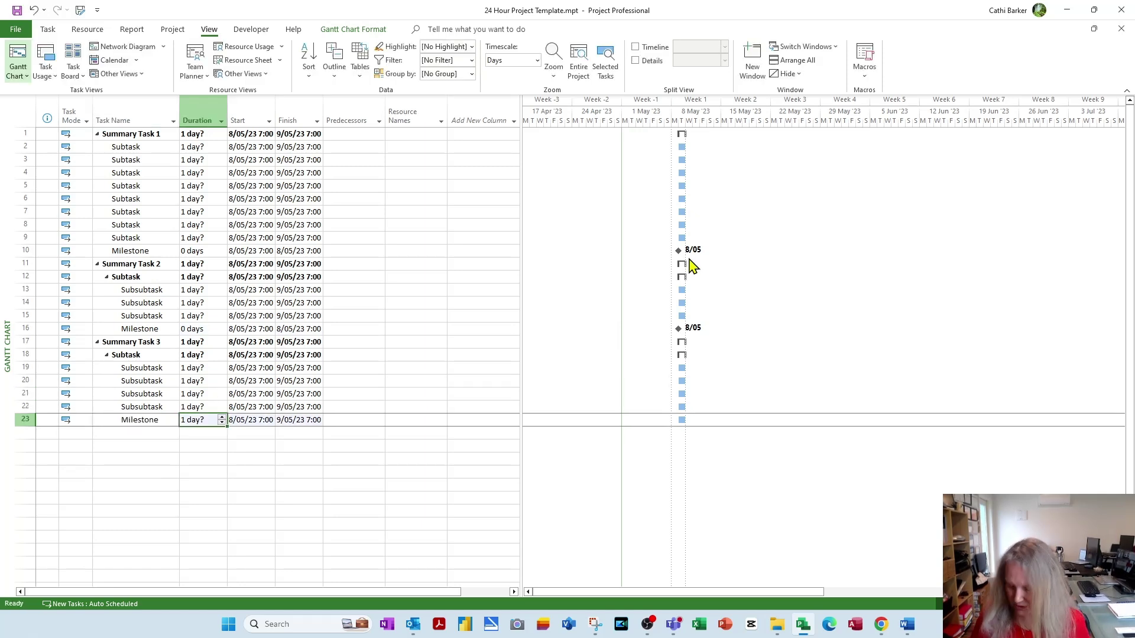
text(0)
key(Up)
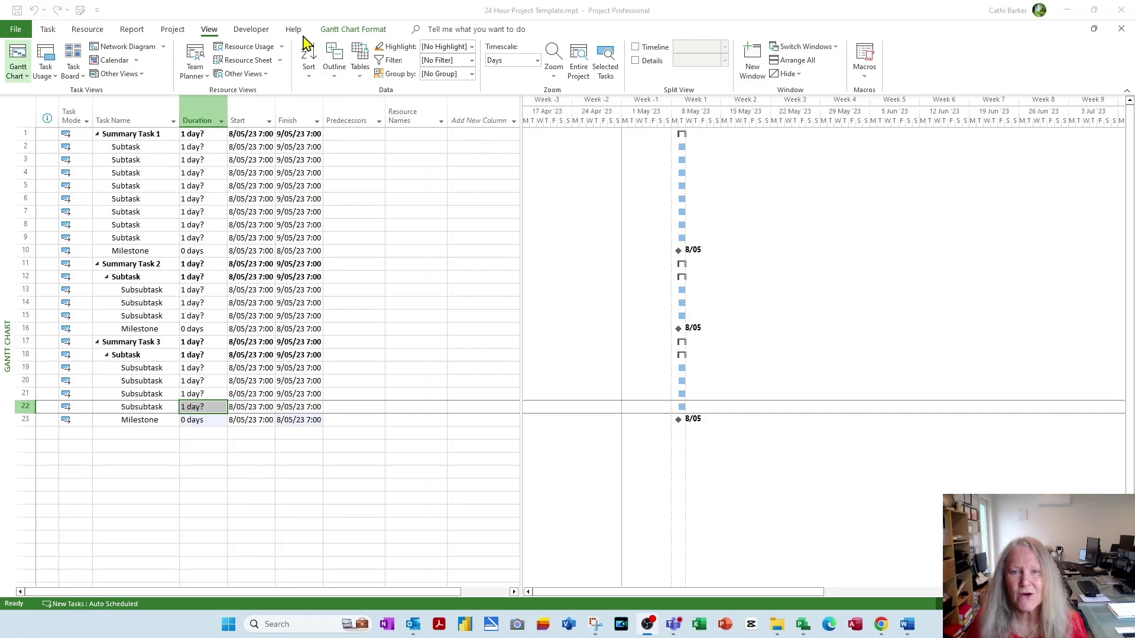
Step: Turn on Outline Number in Gantt Chart Format and widen the Task Name column
click(352, 38)
click(352, 30)
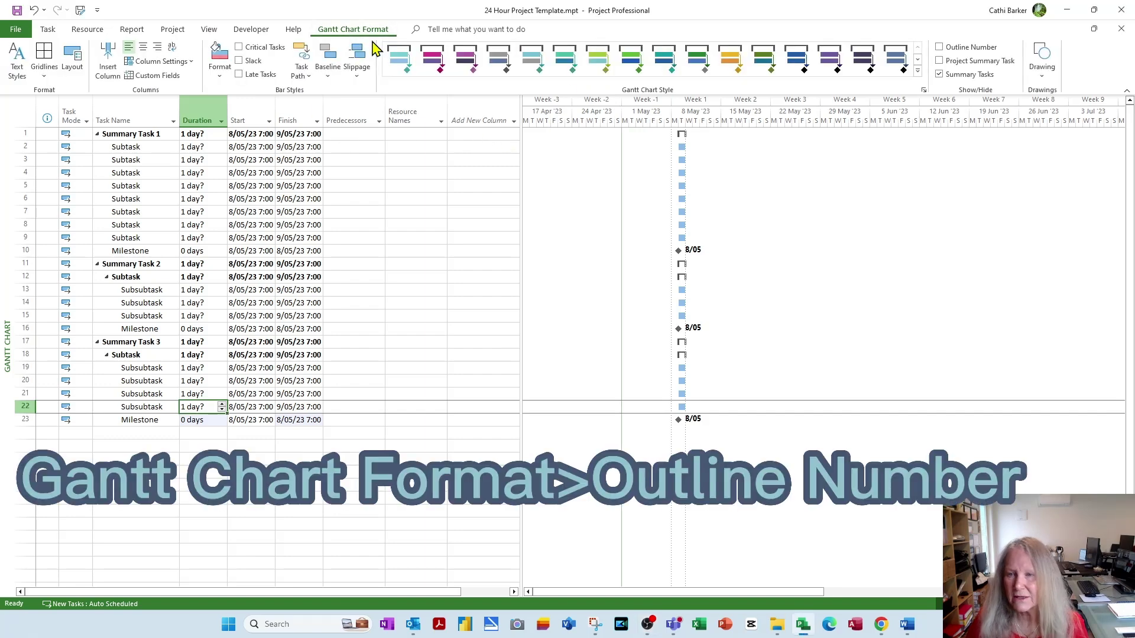
click(971, 49)
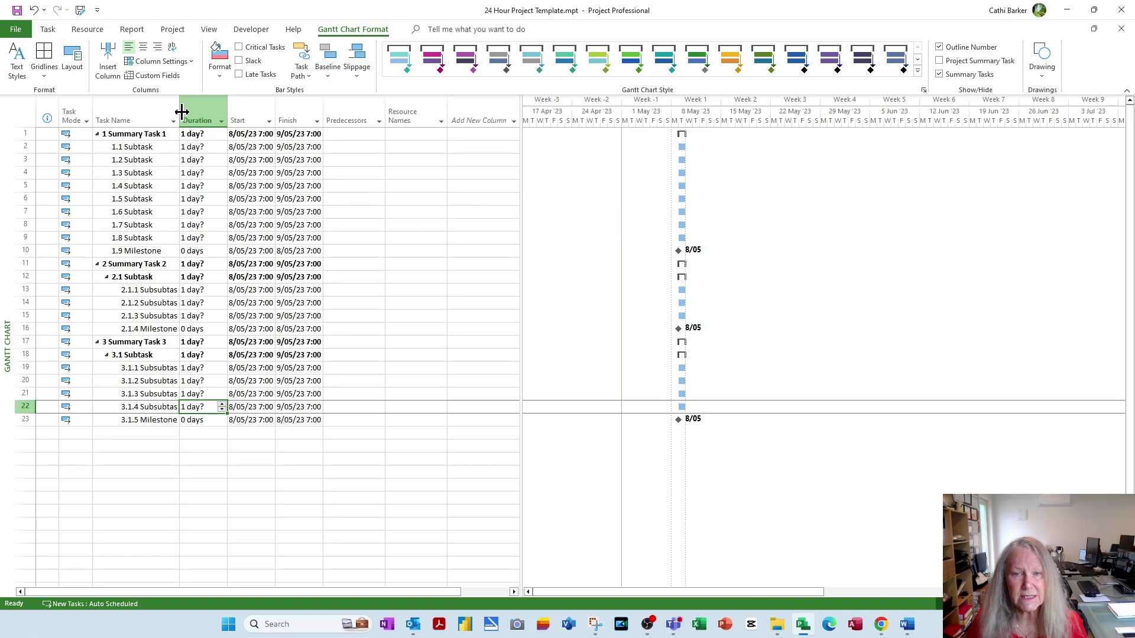
drag(179, 109, 186, 109)
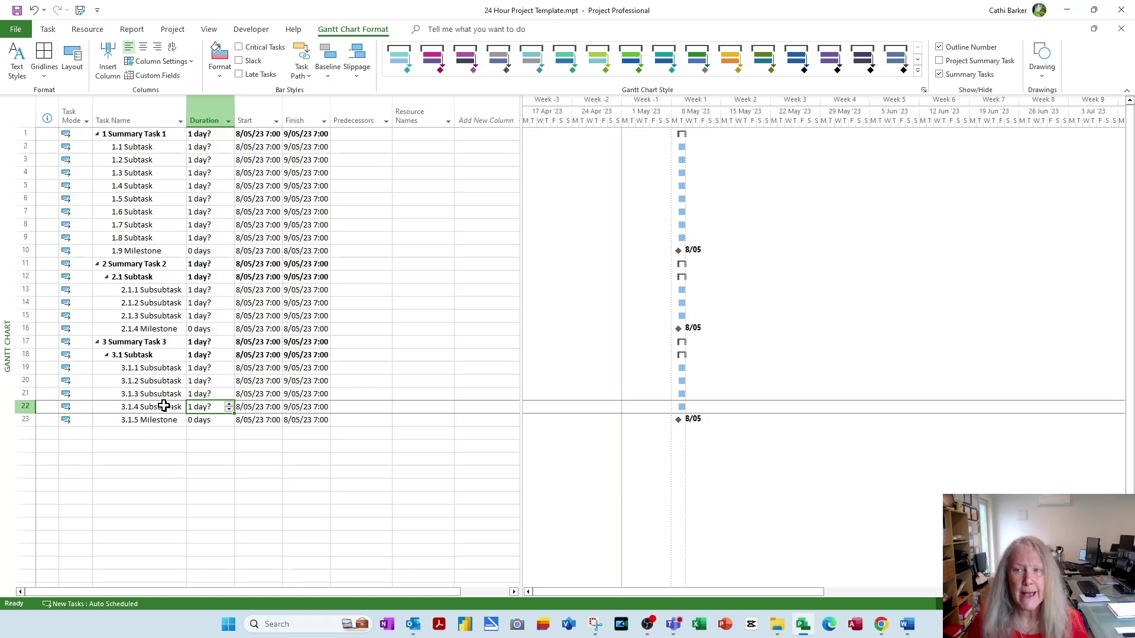
Step: Hide the outline numbers and insert a new column before Task Name
click(939, 48)
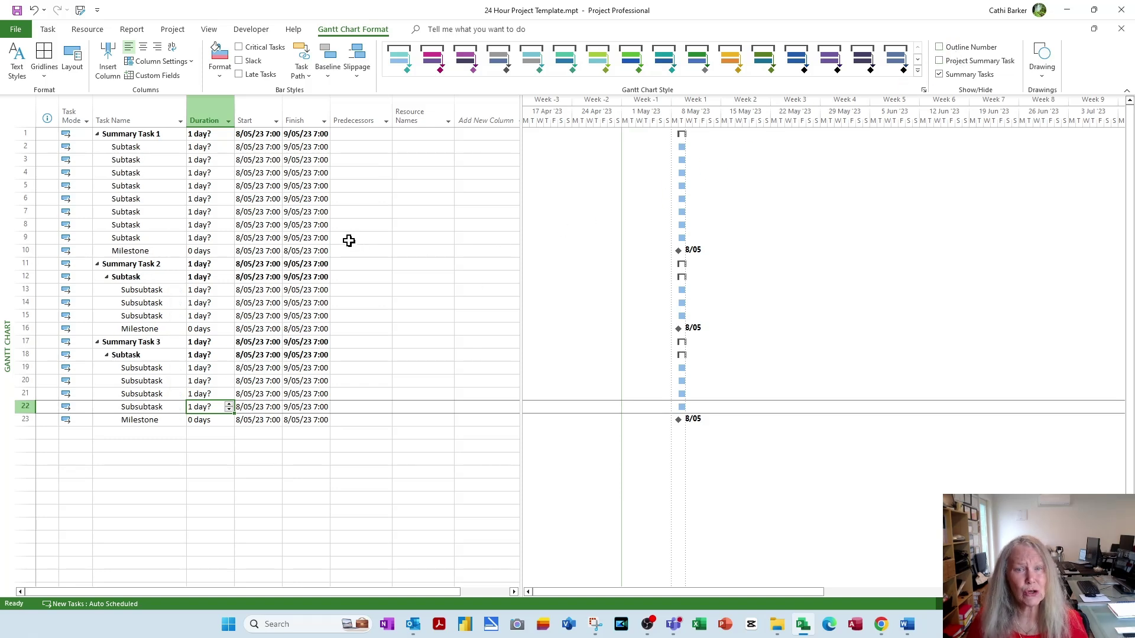
right_click(132, 112)
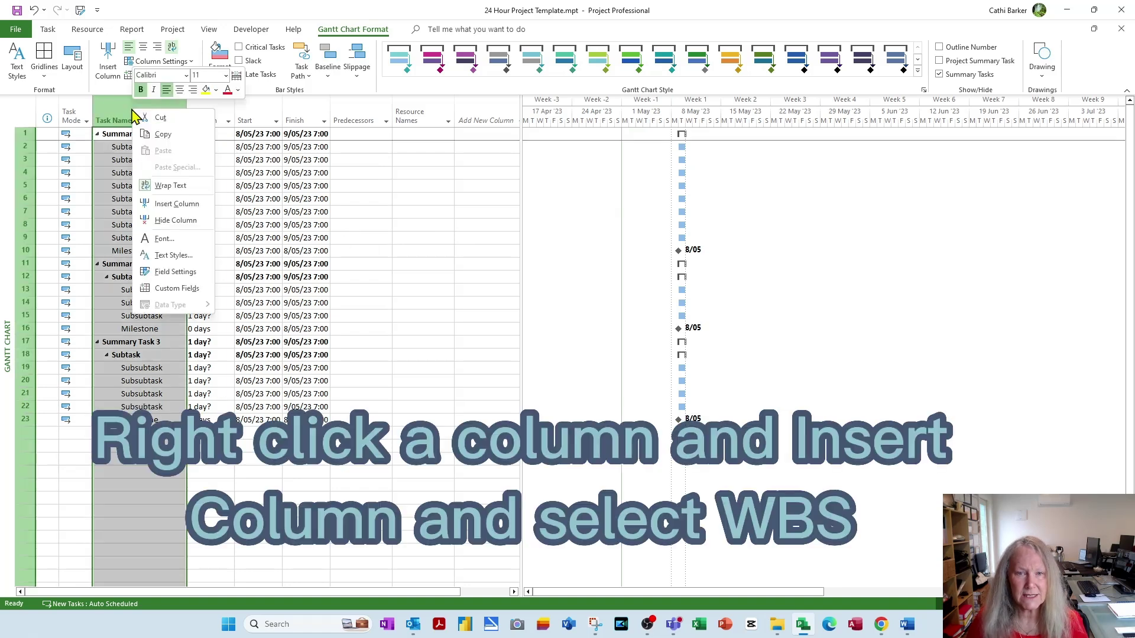
click(178, 207)
Step: Set the new column to WBS, fit its width, and right-align the codes
text(w)
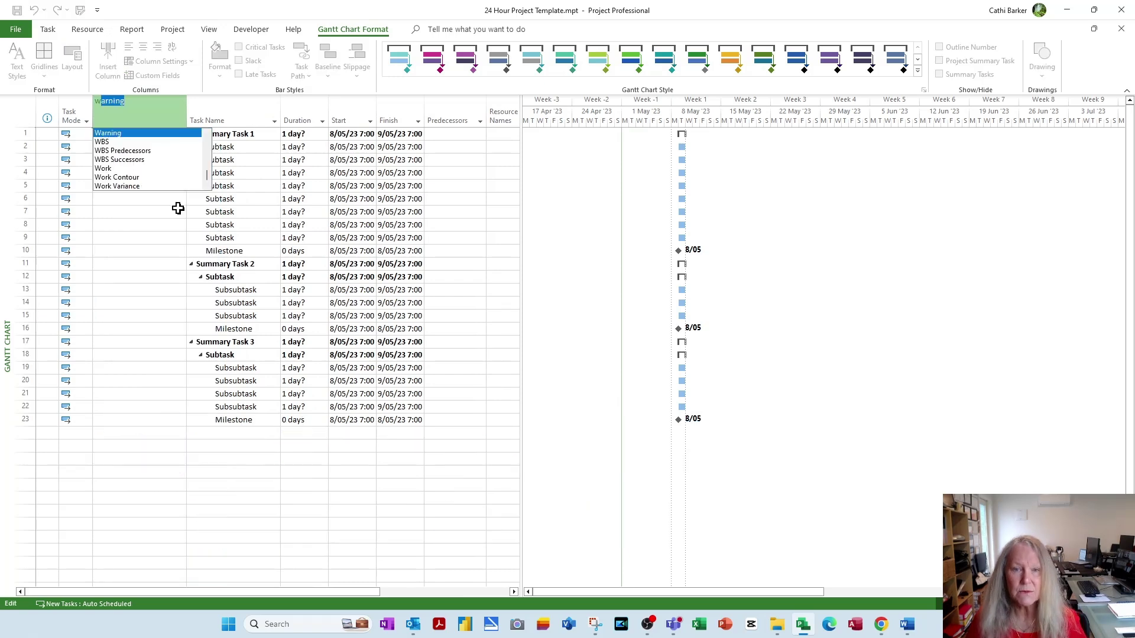
click(105, 143)
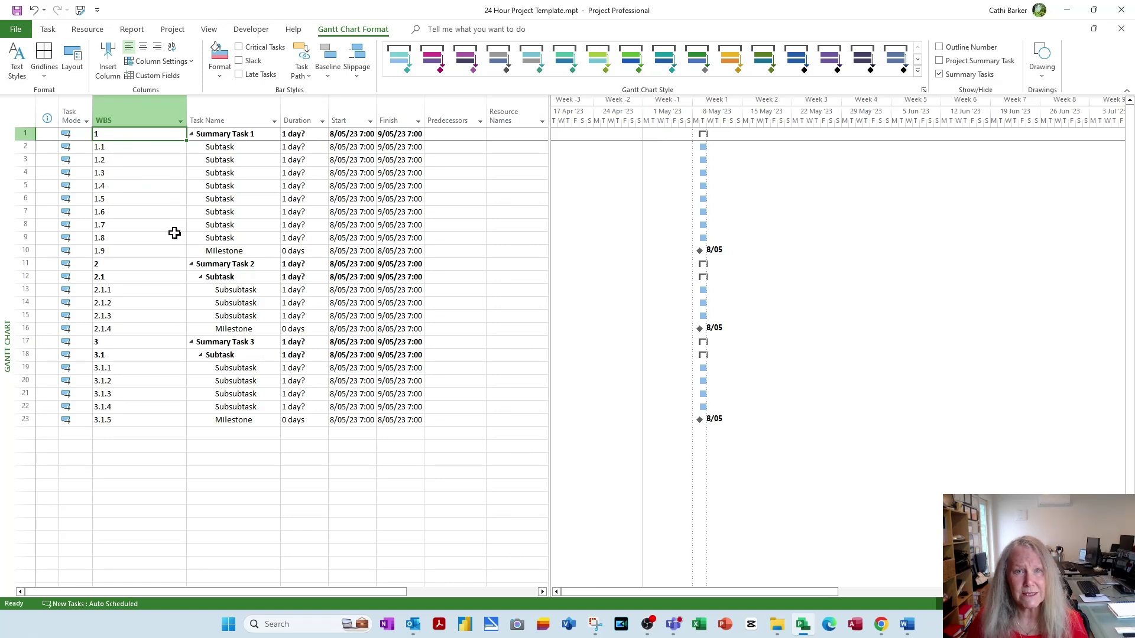
double_click(188, 111)
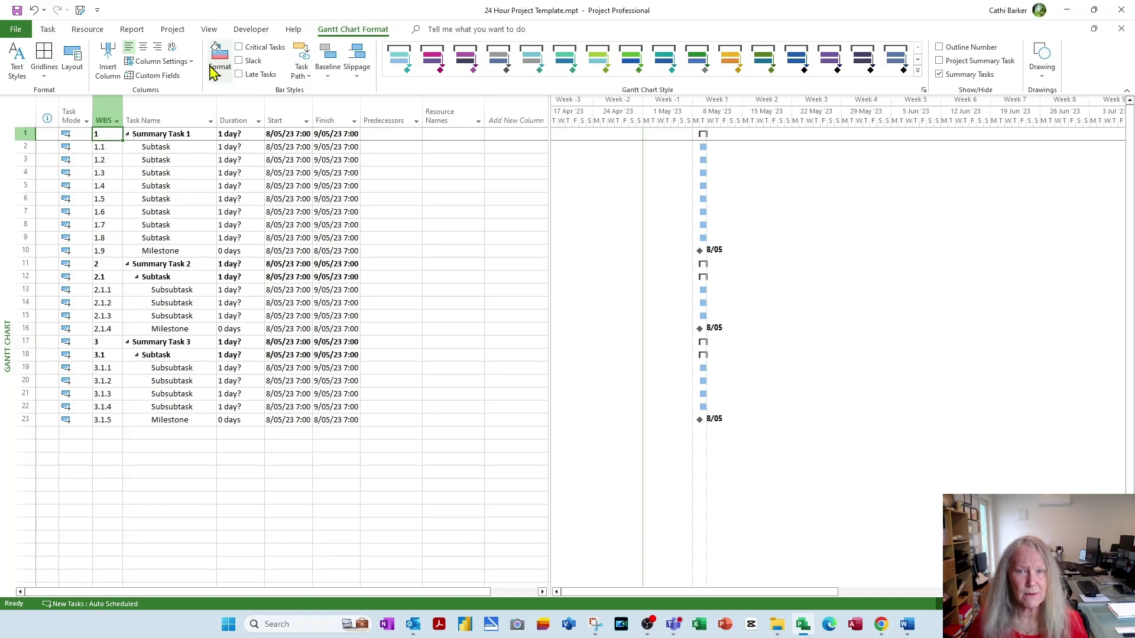
click(157, 47)
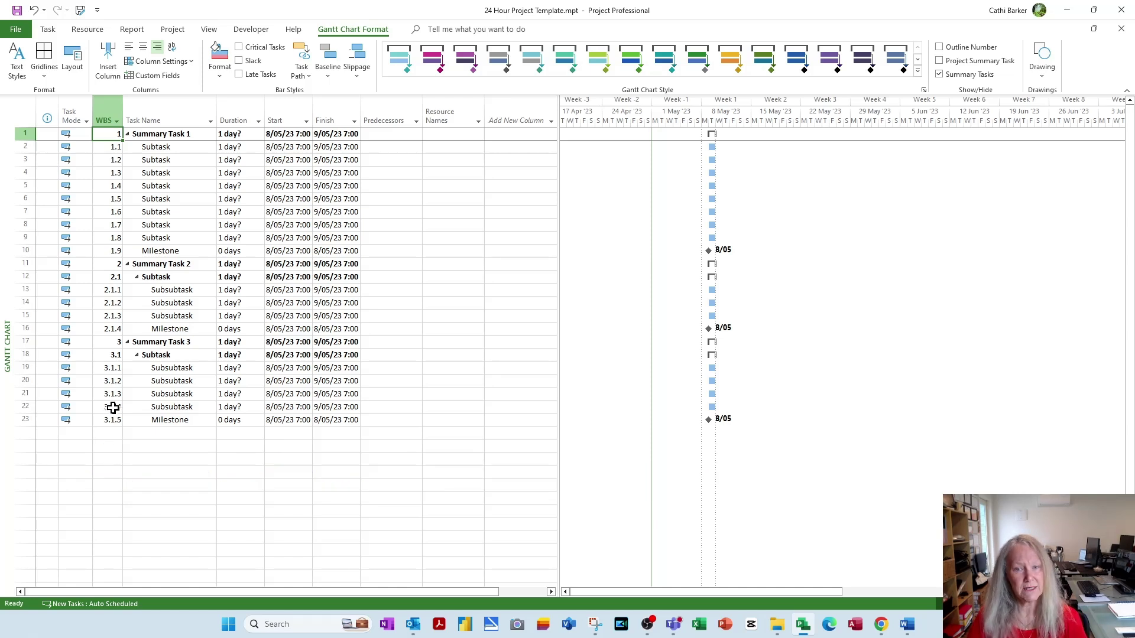
Step: Hide the WBS column and turn on outline numbers in front of each task name
right_click(108, 116)
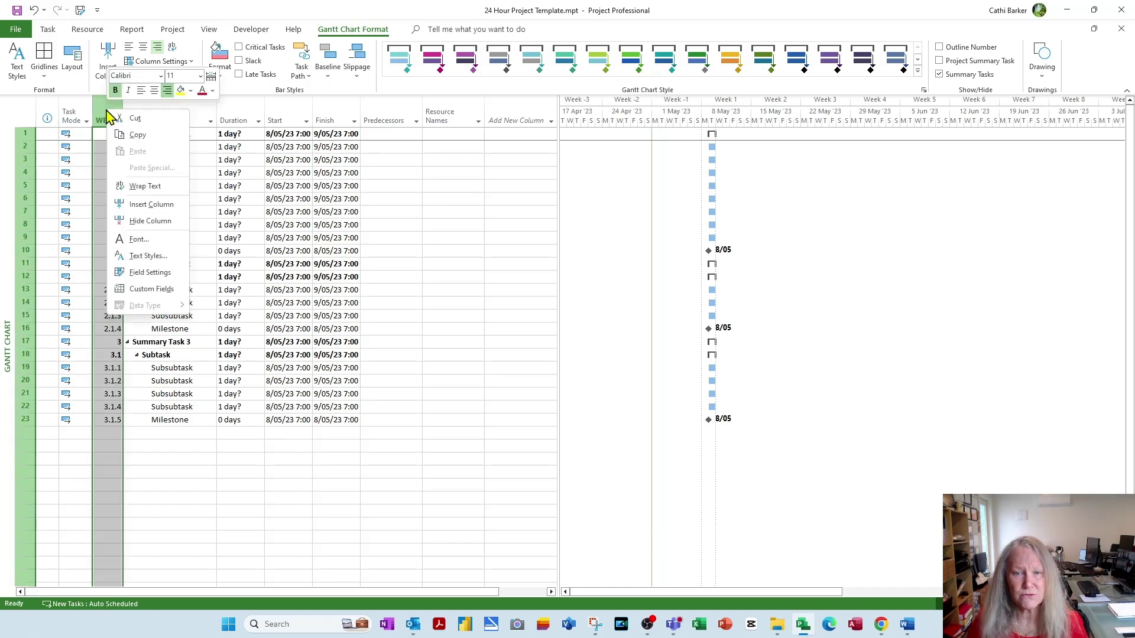
click(151, 222)
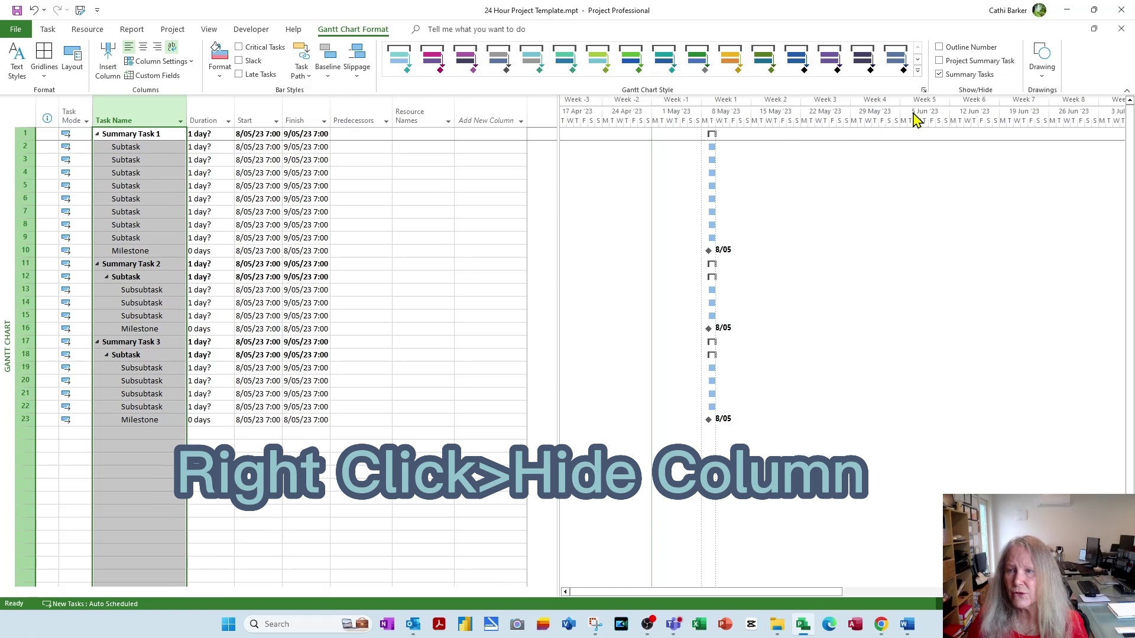
click(974, 49)
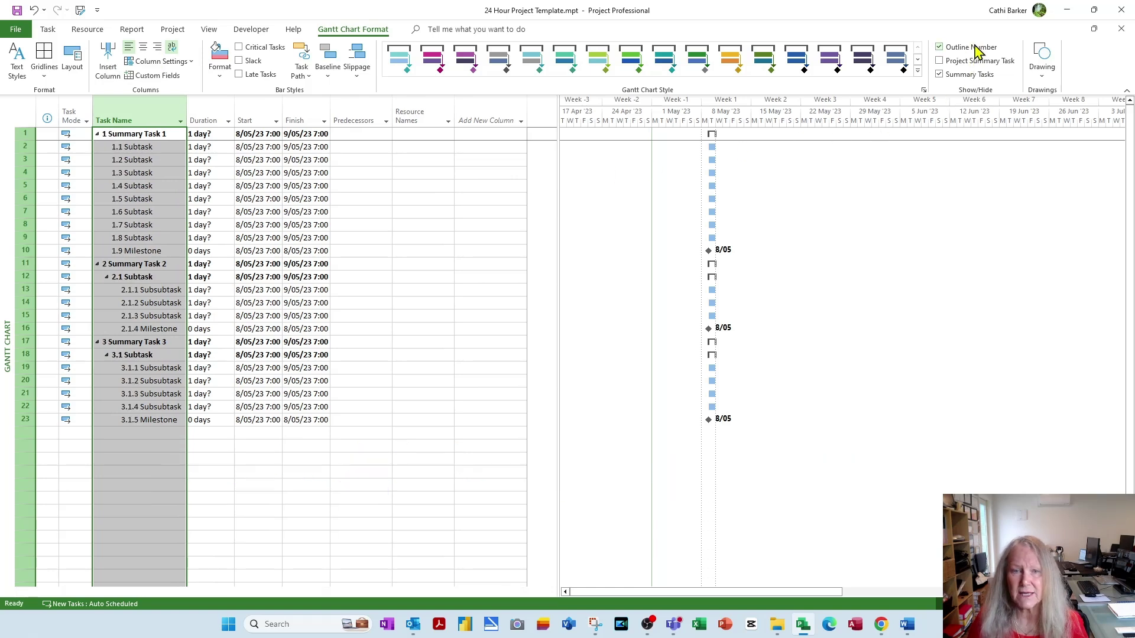
click(151, 186)
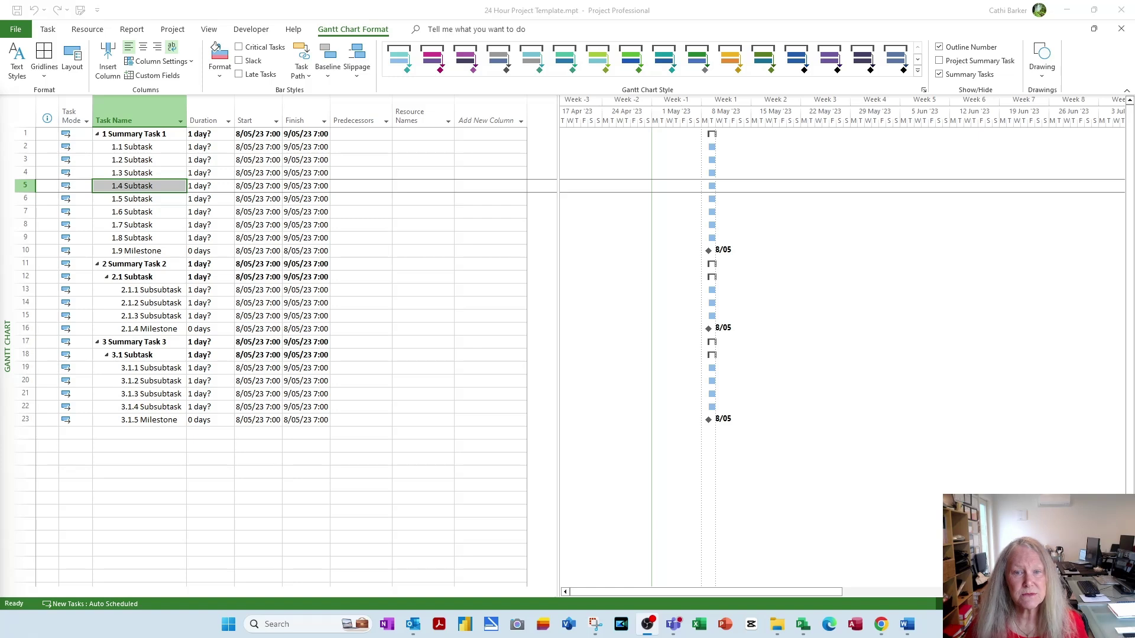
Step: Change 1.1 Subtask's duration from the estimated 1 day? to a firm 1 day
click(208, 149)
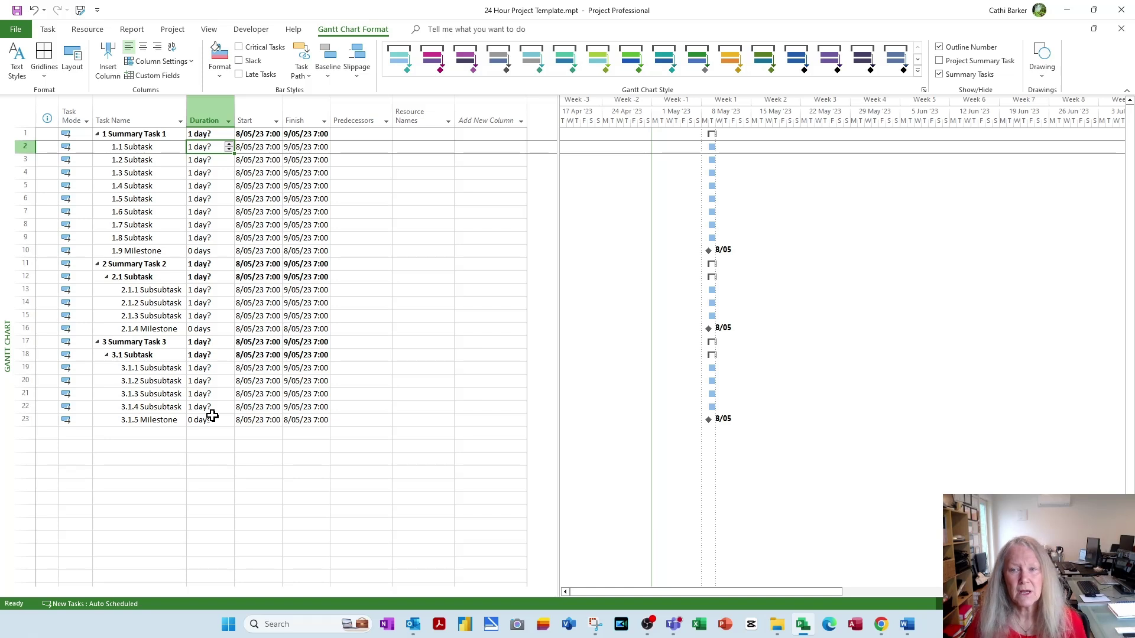
text(1)
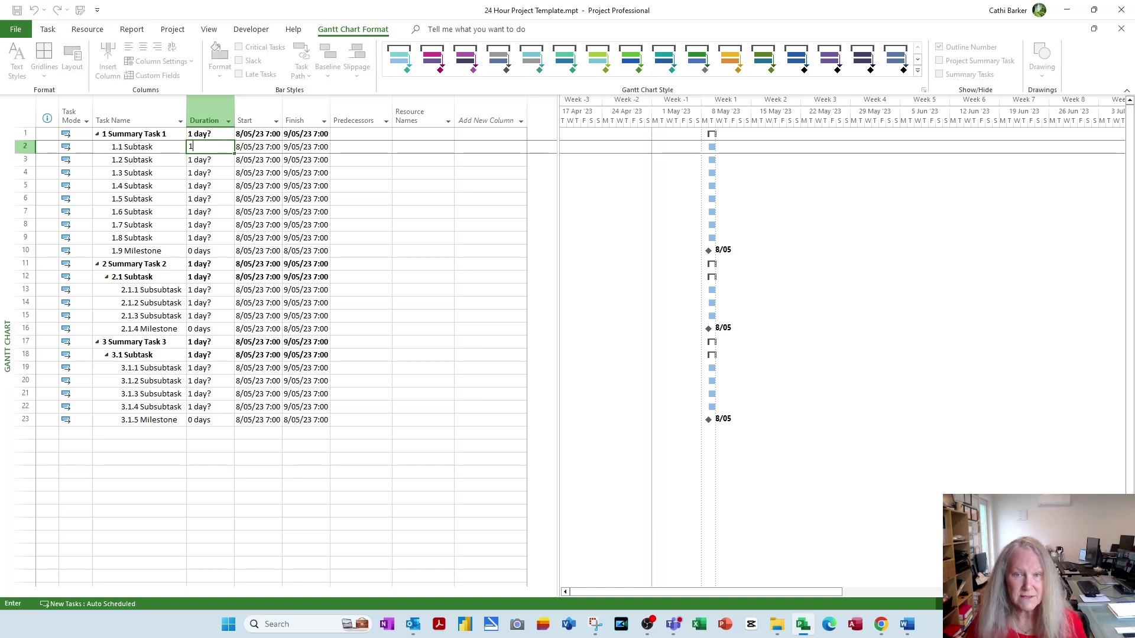
key(Return)
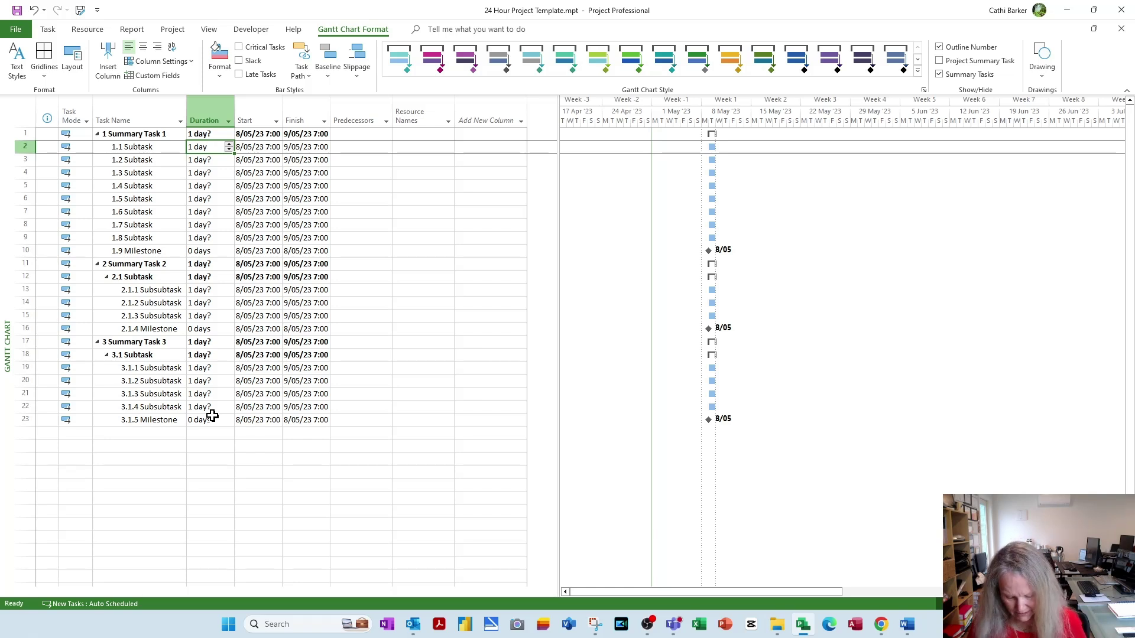
Step: Enter 10 m, then 10 h, then 10 d as 1.1 Subtask's duration
text(10 )
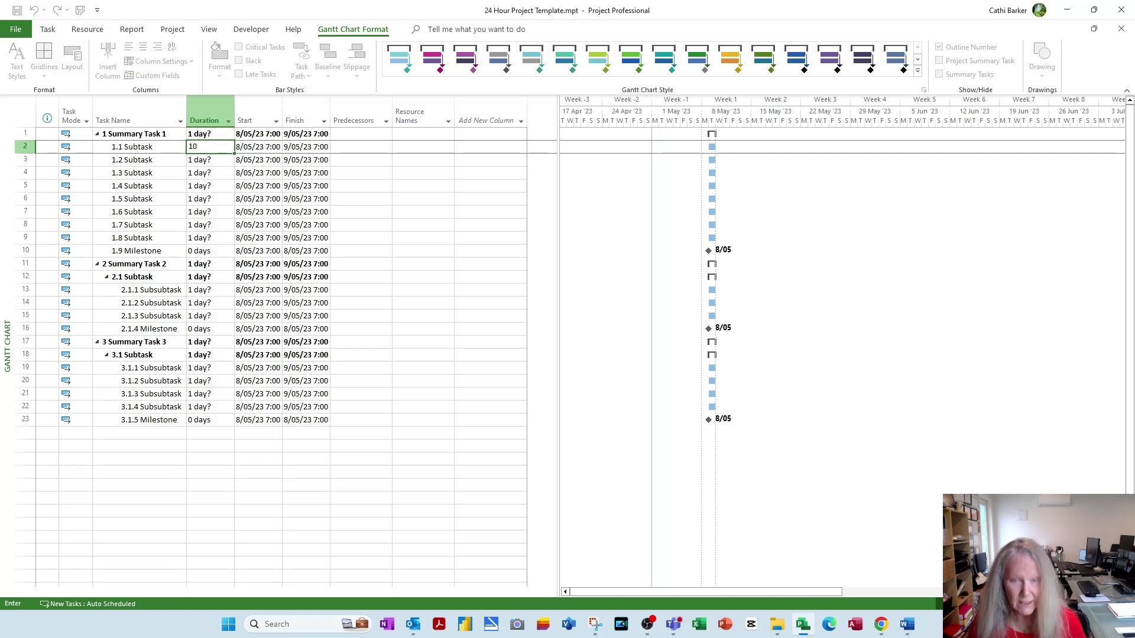
text(m)
key(Return)
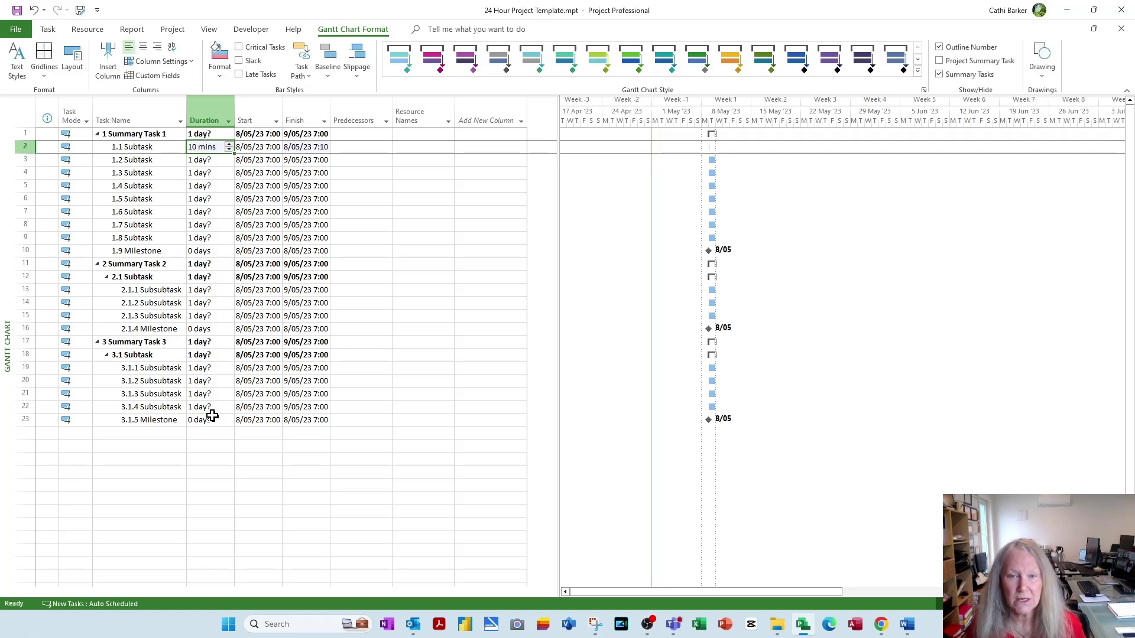
text(10h)
key(Return)
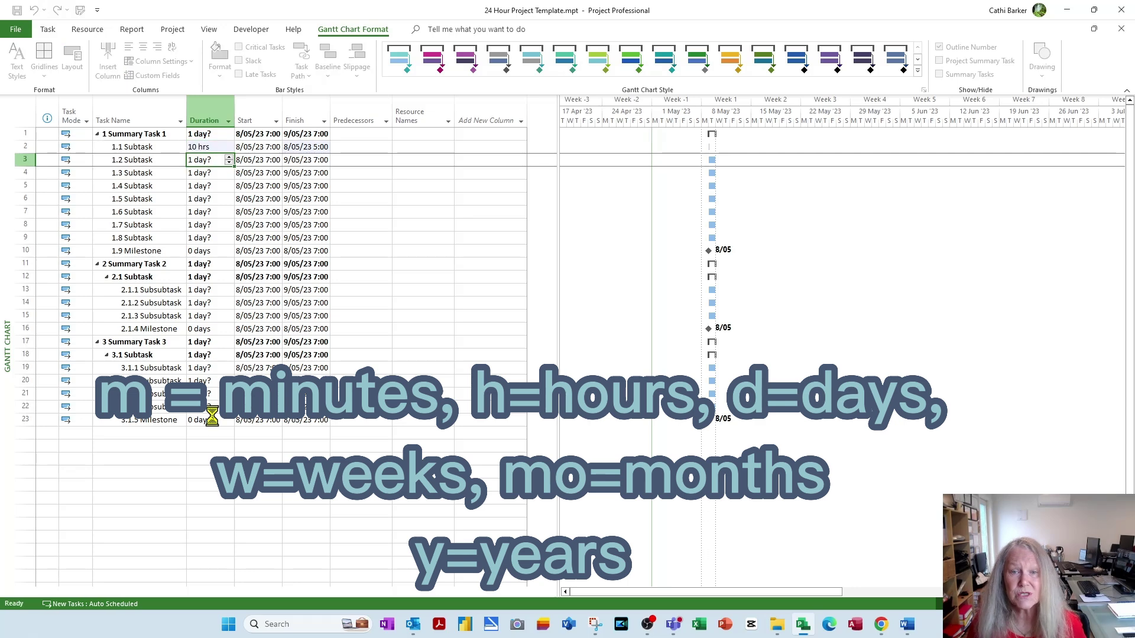
key(Up)
text(10)
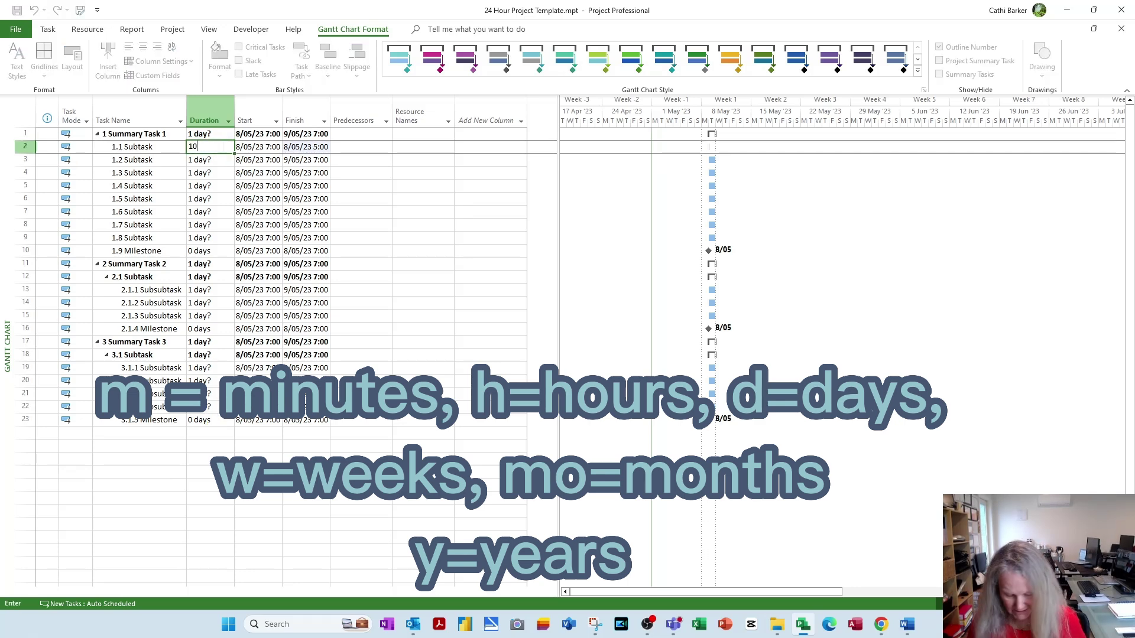
text(d)
key(Return)
Step: Change 1.1 Subtask's duration to 10 w, then 10 mo, stretching Summary Task 1 to 200 days
key(Up)
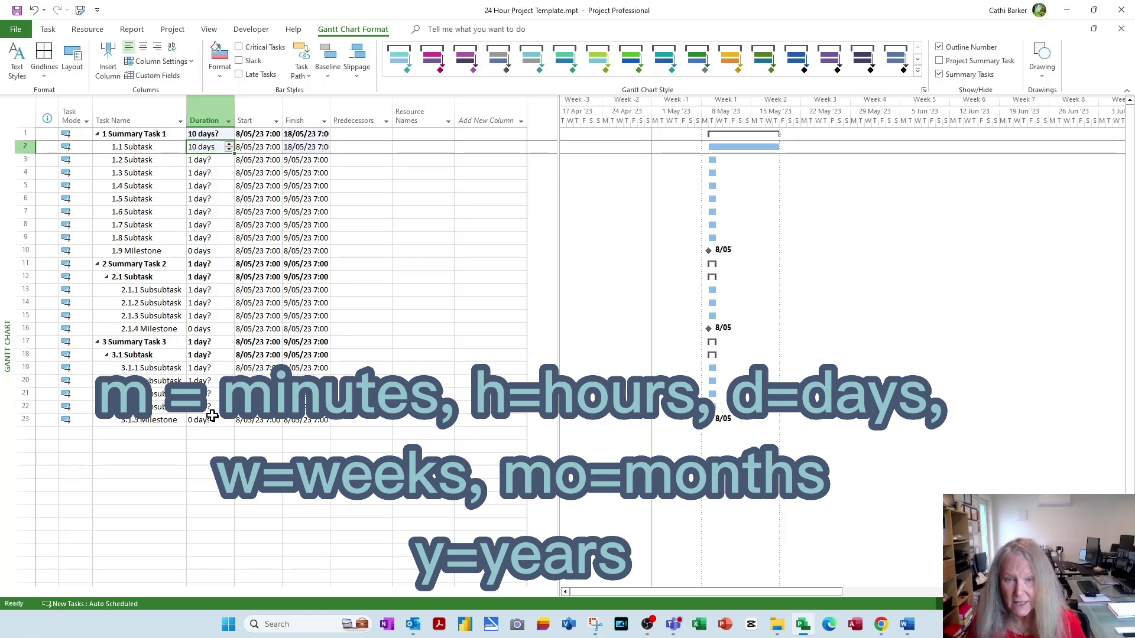
key(BackSpace)
text(10w)
key(Return)
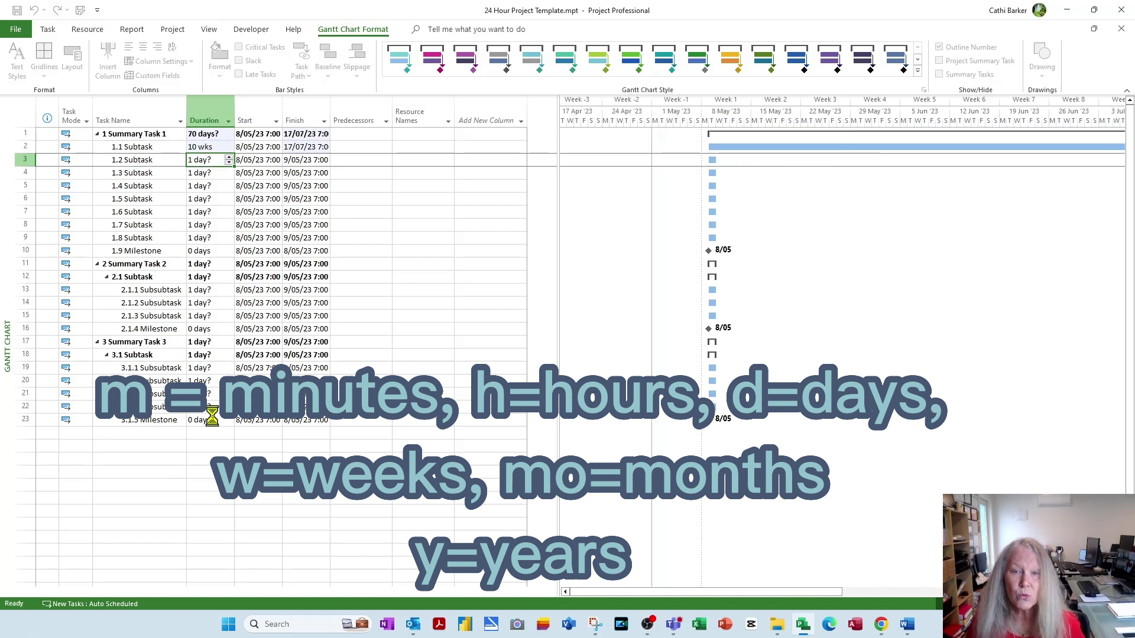
key(Up)
key(BackSpace)
text(10mp)
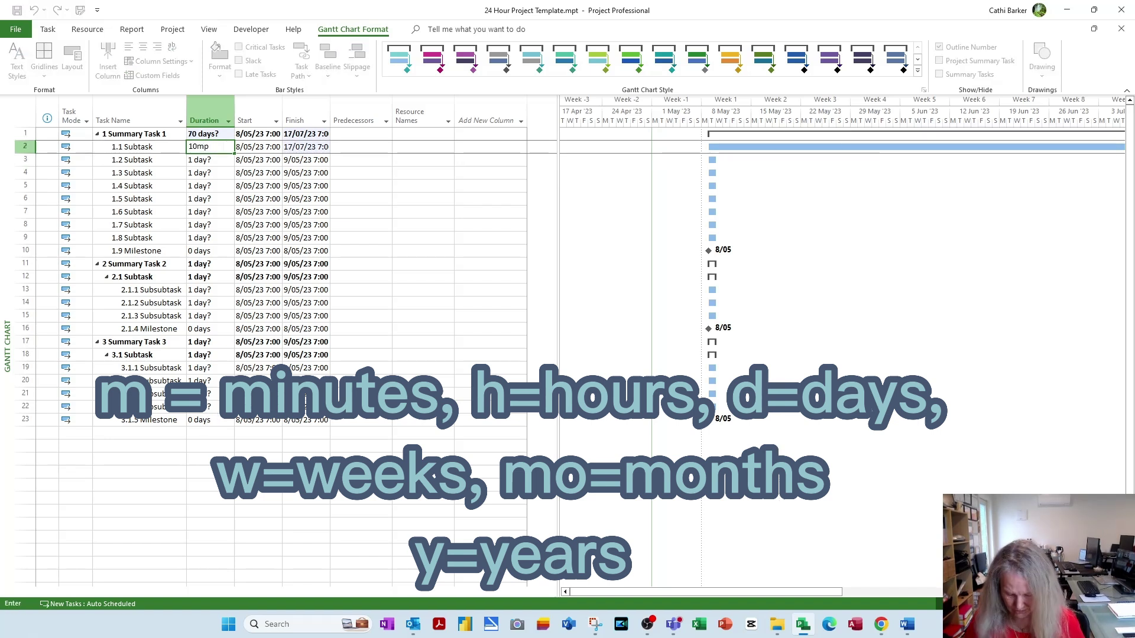
key(BackSpace)
text(o)
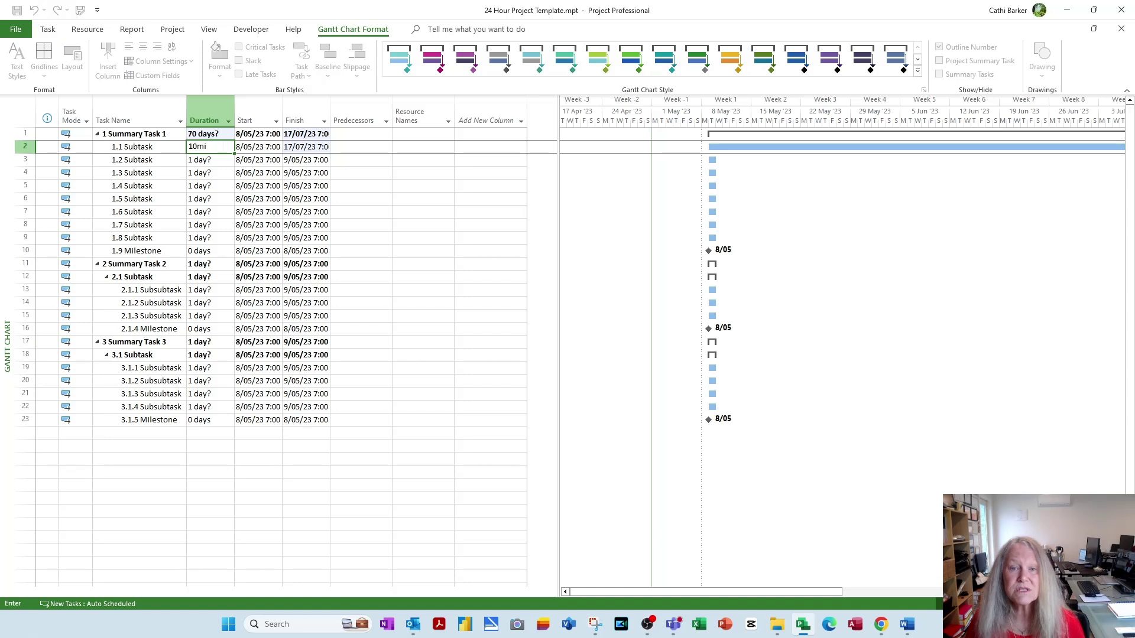
key(Return)
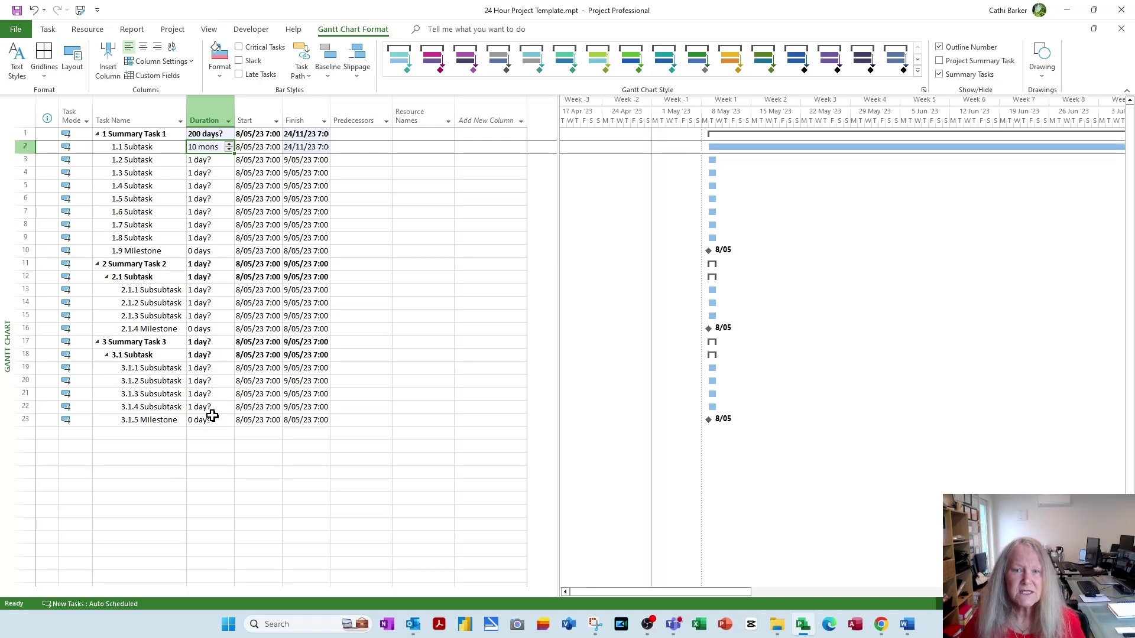
Step: In Project Options' Schedule settings, confirm durations are entered in Days
click(18, 30)
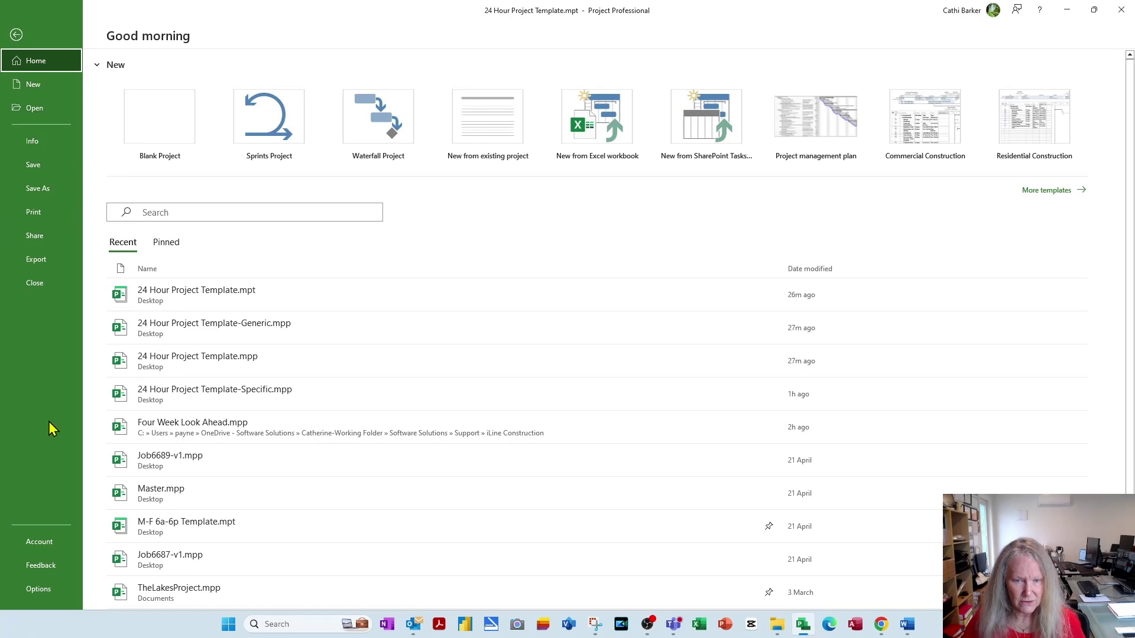
click(30, 589)
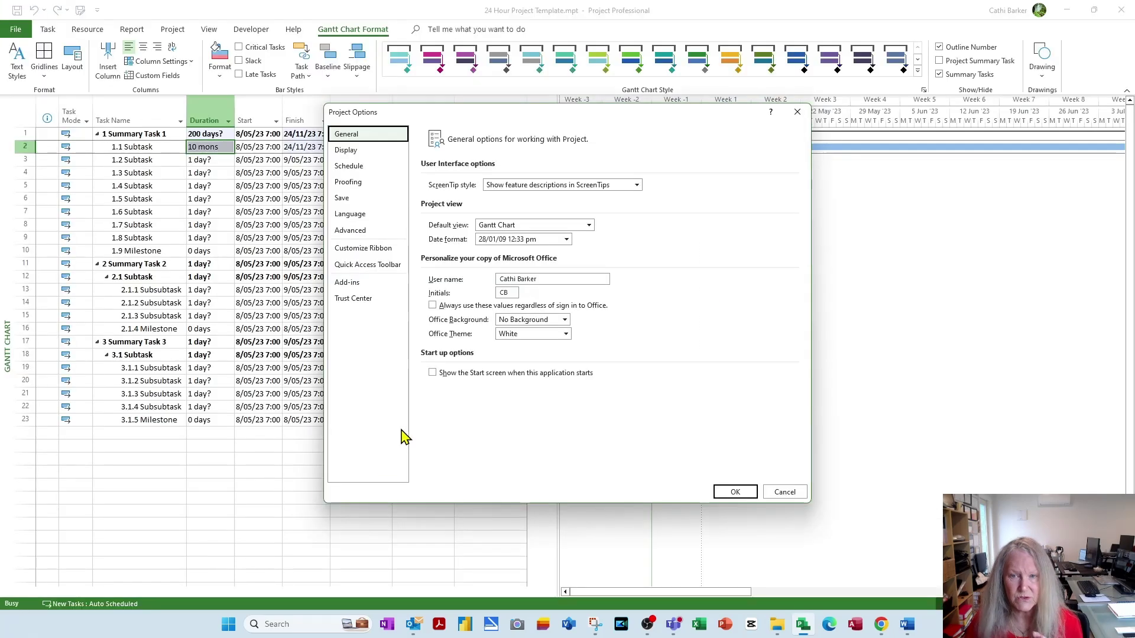
click(360, 167)
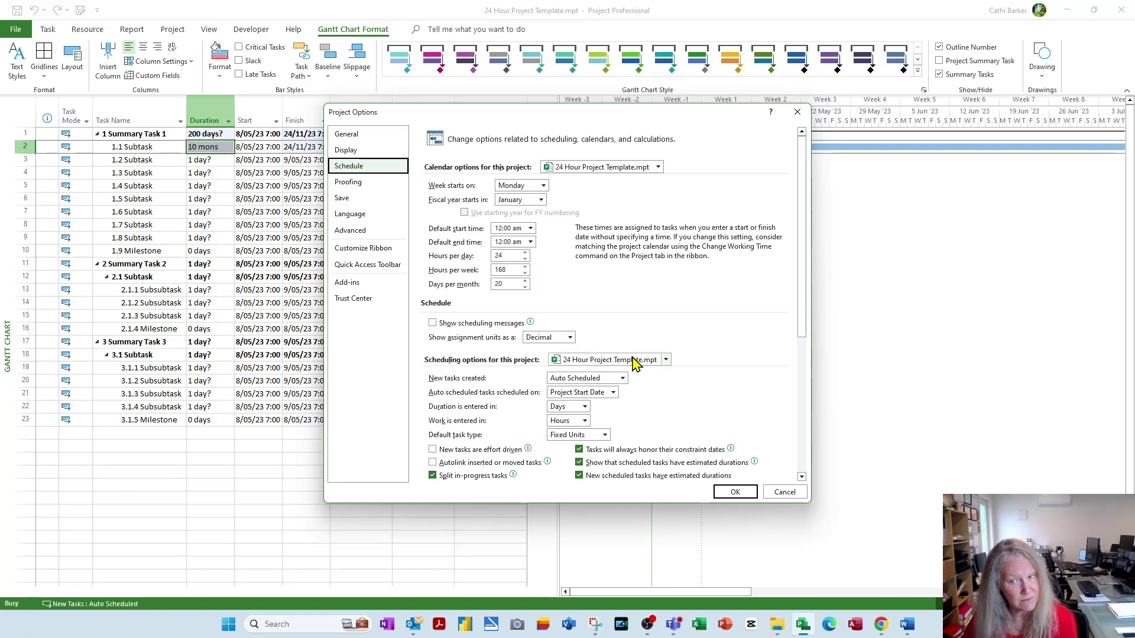
click(584, 408)
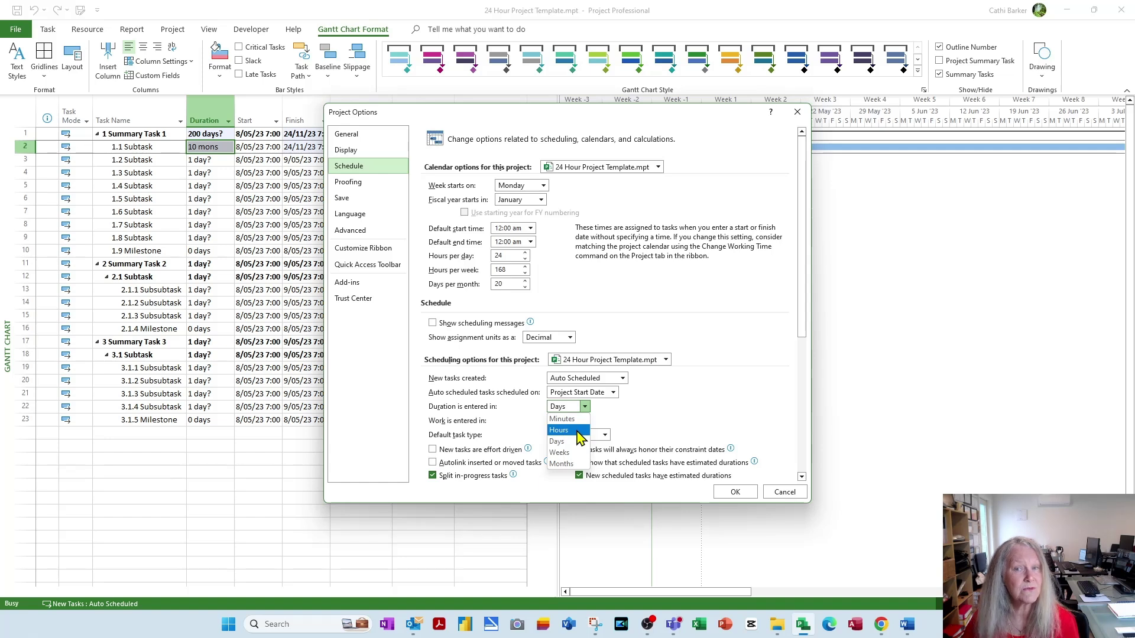
click(585, 409)
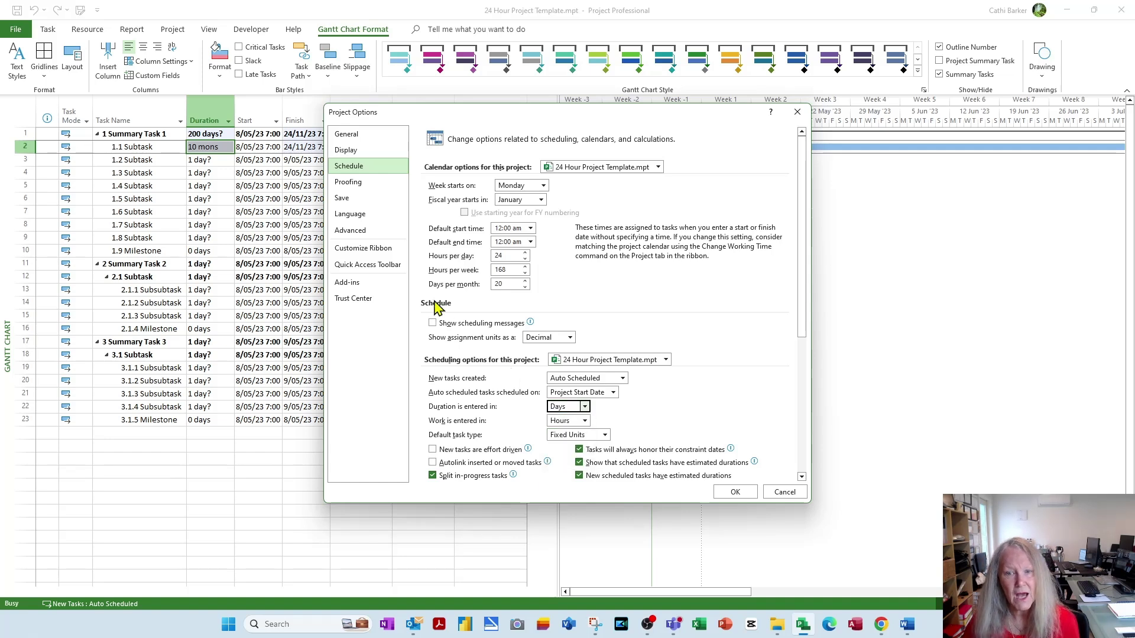
Step: In Advanced options, set the Minutes, Hours and Days labels to m, h and d
click(363, 231)
scroll(572, 364, down, 10)
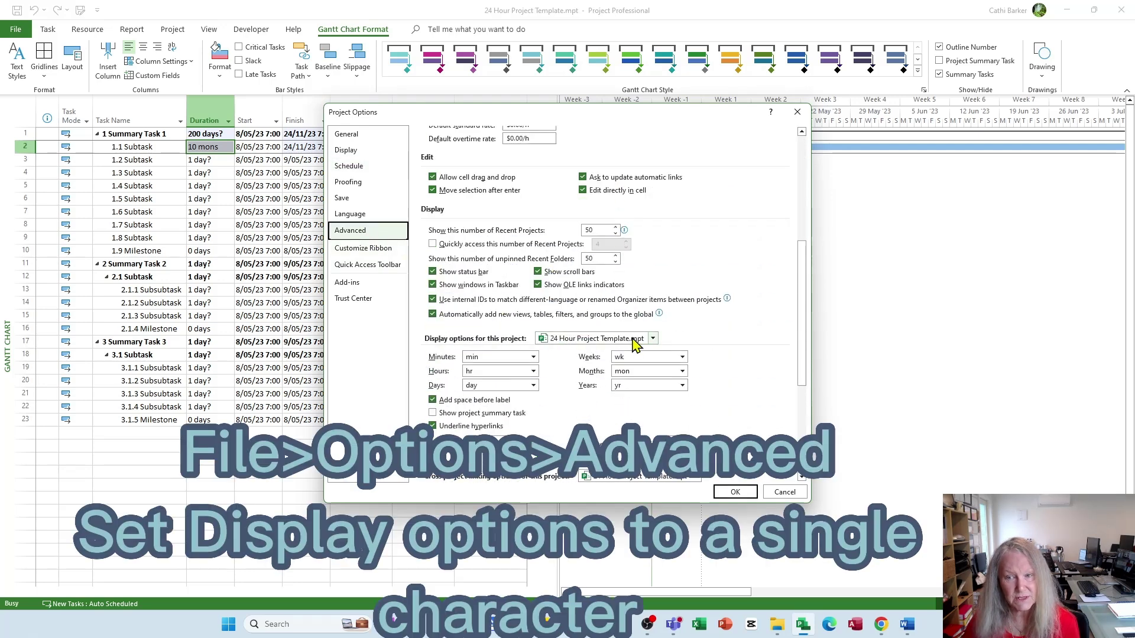
click(534, 357)
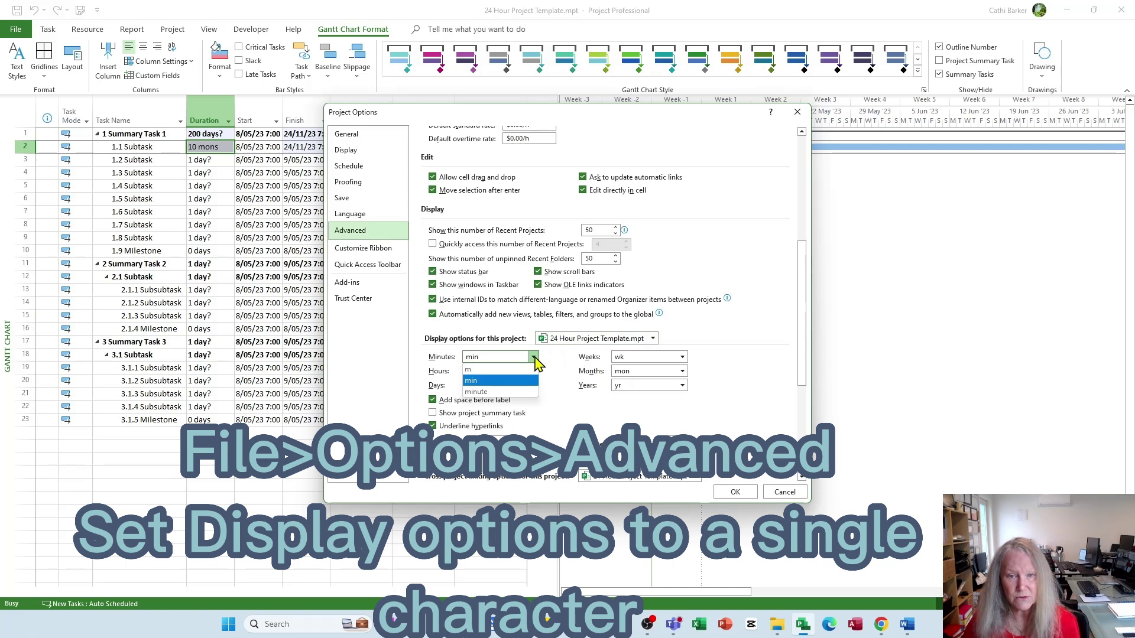
click(481, 373)
click(533, 371)
click(508, 384)
click(533, 385)
click(501, 400)
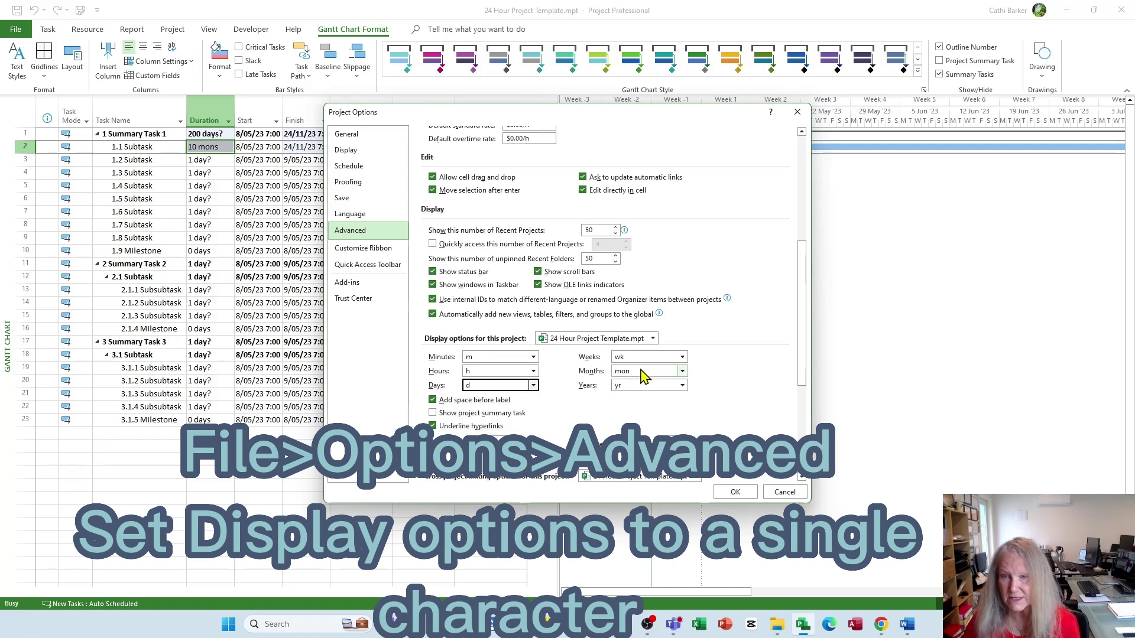
Step: Set the Weeks, Months and Years labels to w, mo and y for this project, then apply
click(682, 357)
click(649, 371)
click(682, 371)
click(649, 383)
click(682, 386)
click(648, 398)
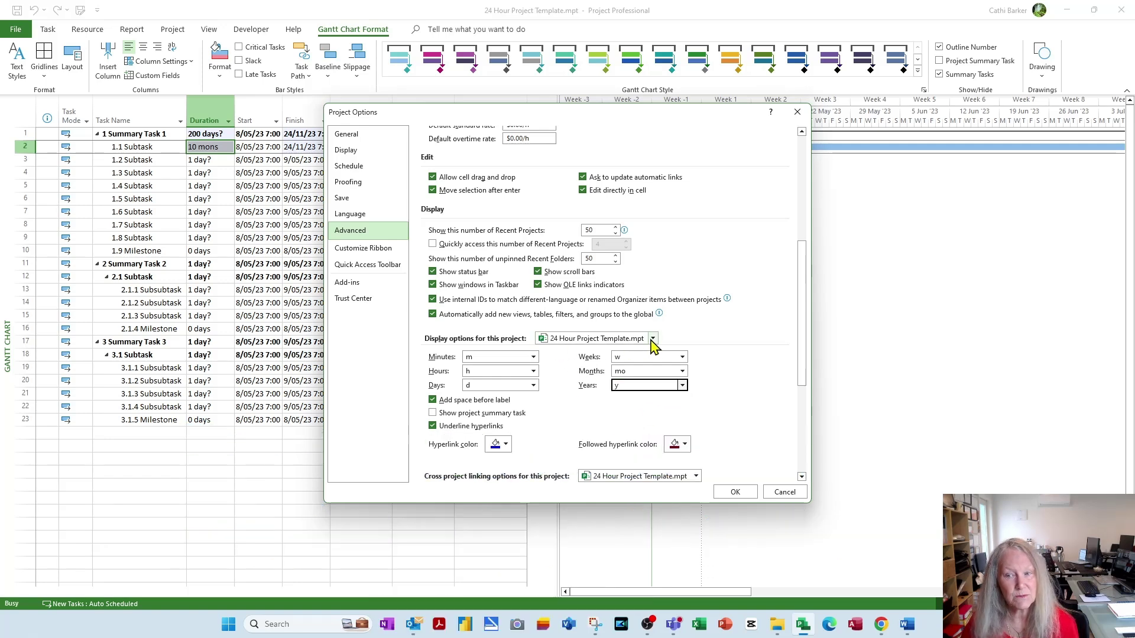
click(653, 339)
click(653, 342)
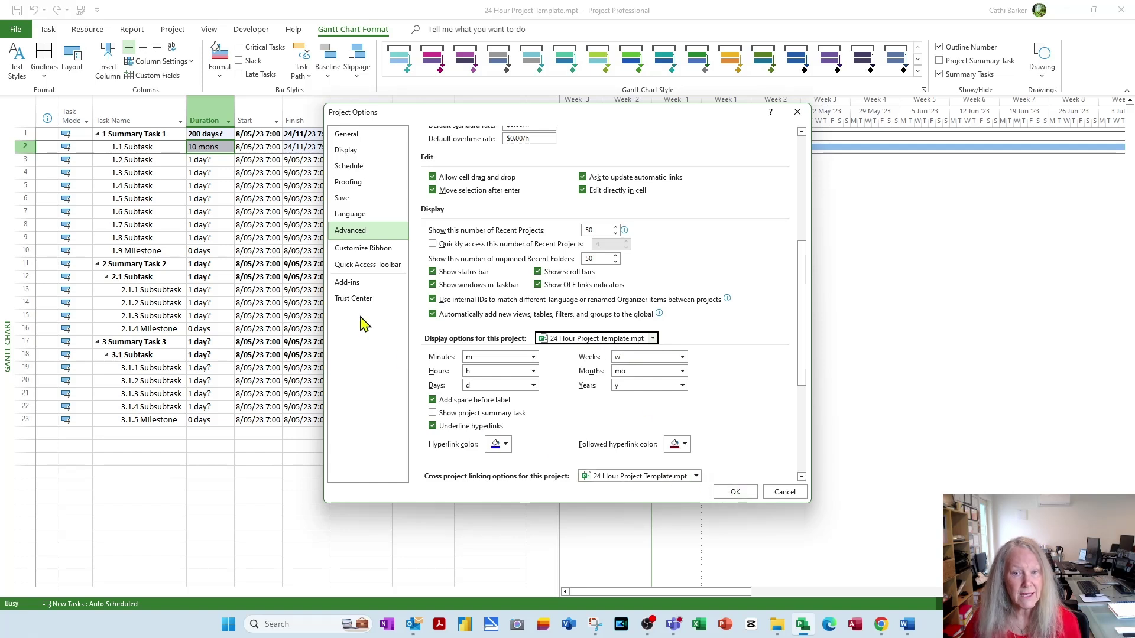
click(740, 495)
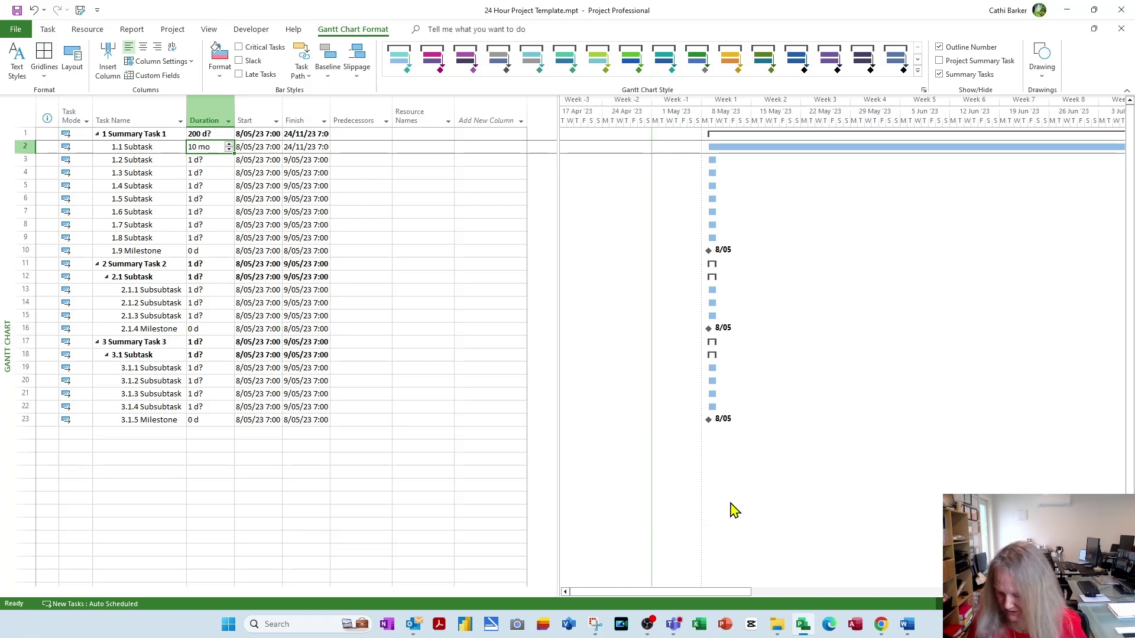
Step: Set 1.1 Subtask's duration to 5 d and 1.2 Subtask's to 2 d
key(BackSpace)
key(BackSpace)
key(BackSpace)
key(BackSpace)
key(BackSpace)
text(5 mo)
key(Return)
text(2)
key(Return)
key(Up)
key(Up)
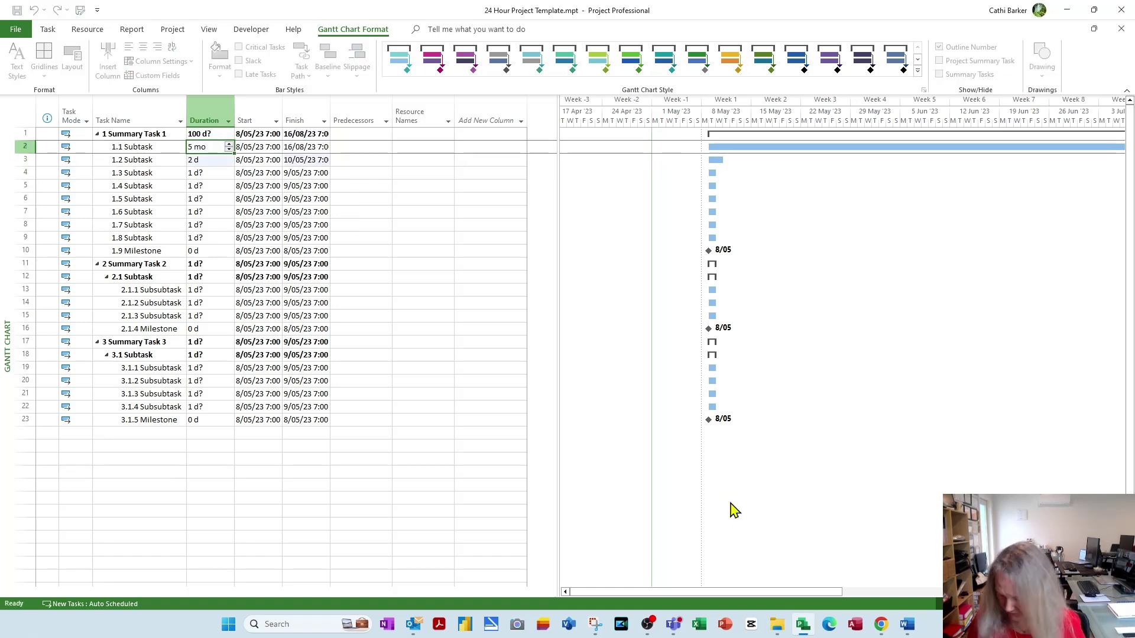
text(5)
key(Return)
Step: Give subtasks 1.3 through 1.8 a firm 1 d duration by filling it down
key(Return)
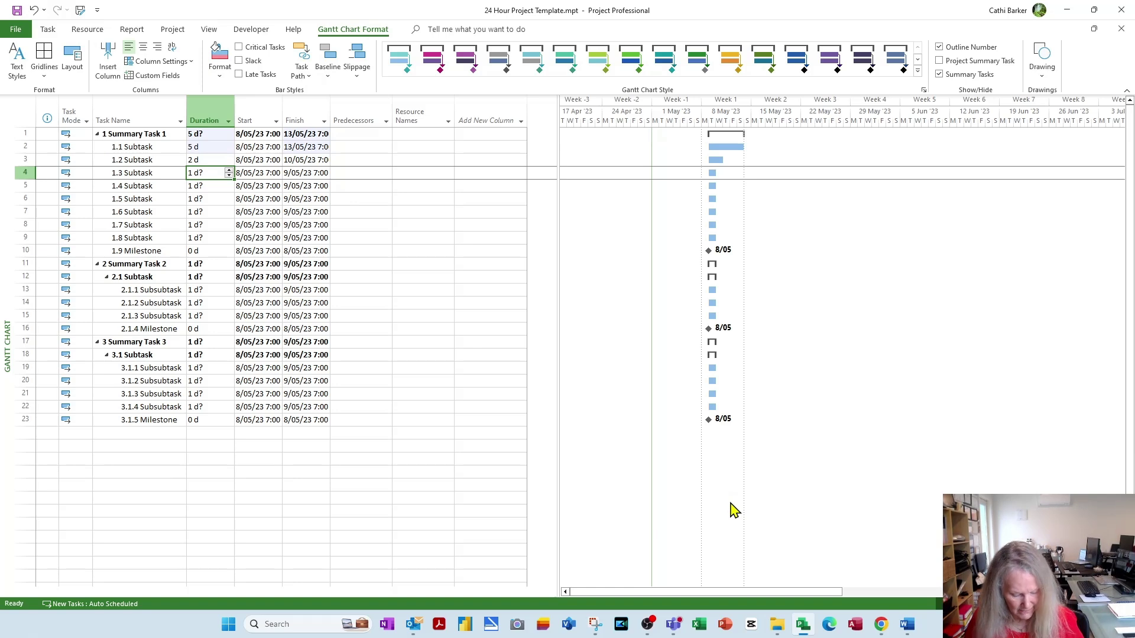
text(1)
key(Return)
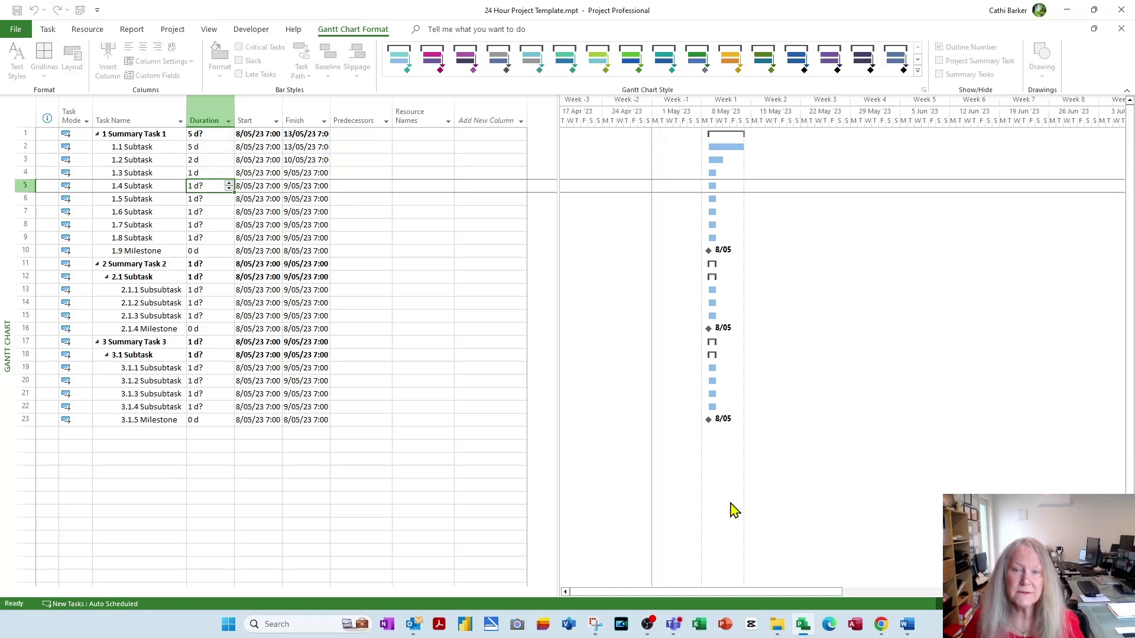
click(224, 171)
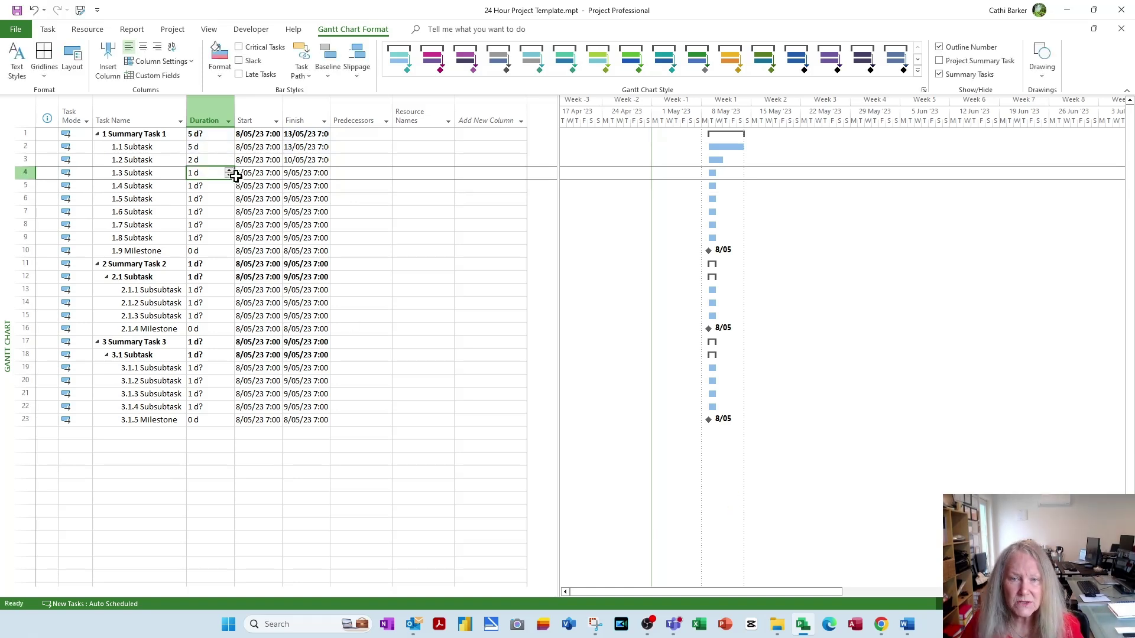
drag(234, 179, 229, 238)
click(218, 172)
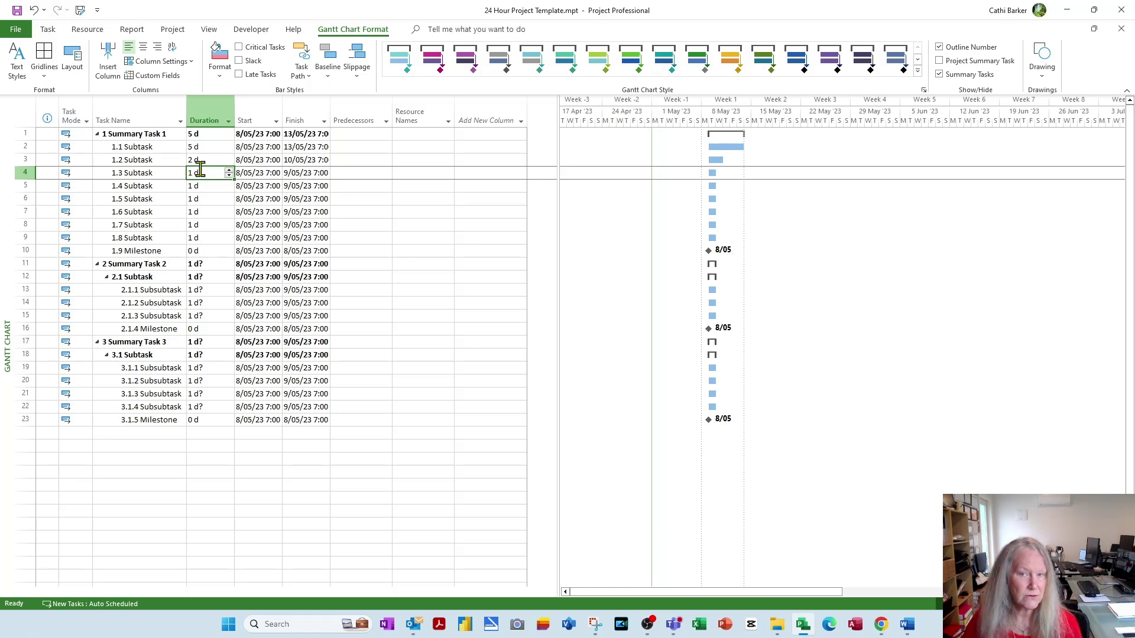
Step: Widen the Start and Finish columns to fit their dates
double_click(283, 115)
double_click(348, 115)
click(247, 147)
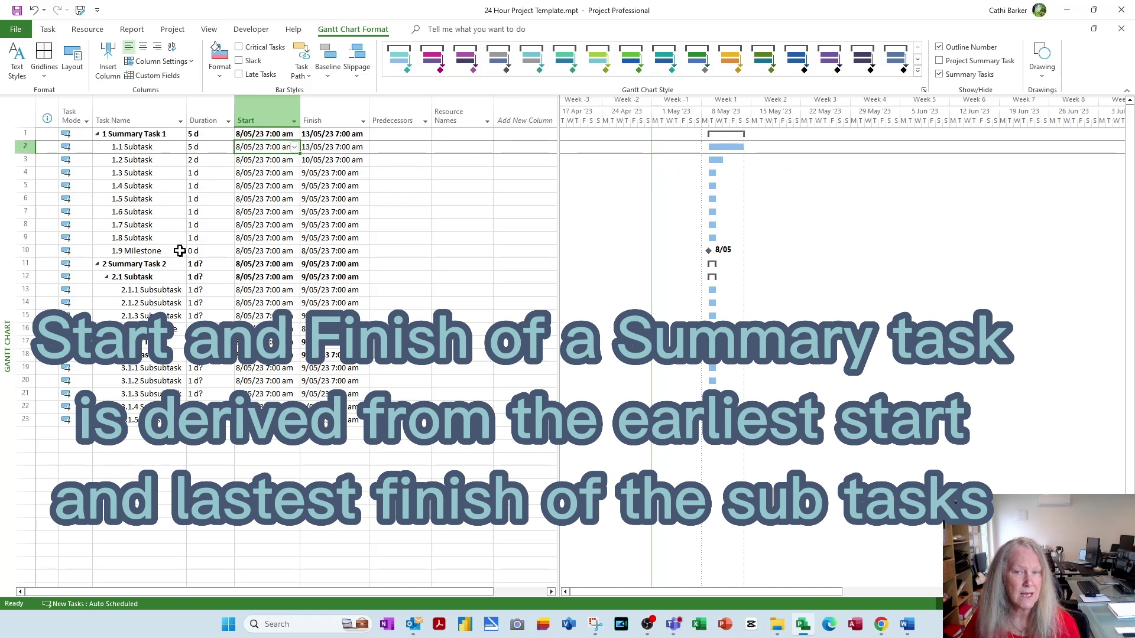
click(205, 136)
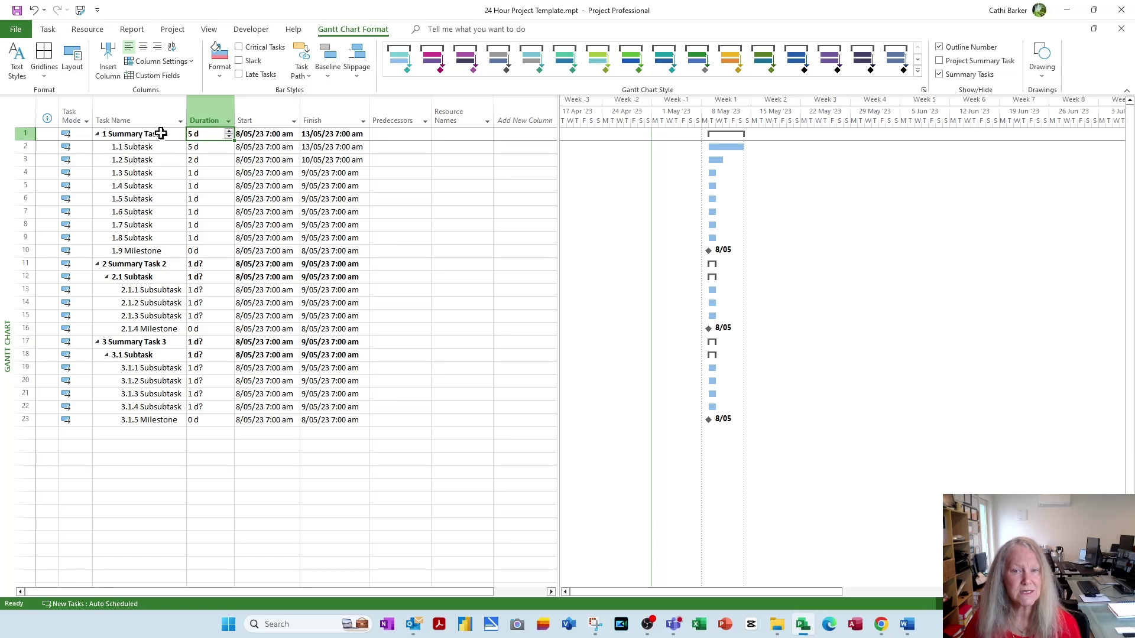
Step: Set Summary Task 1 to Auto Scheduled and fill that mode down through row 23
click(74, 134)
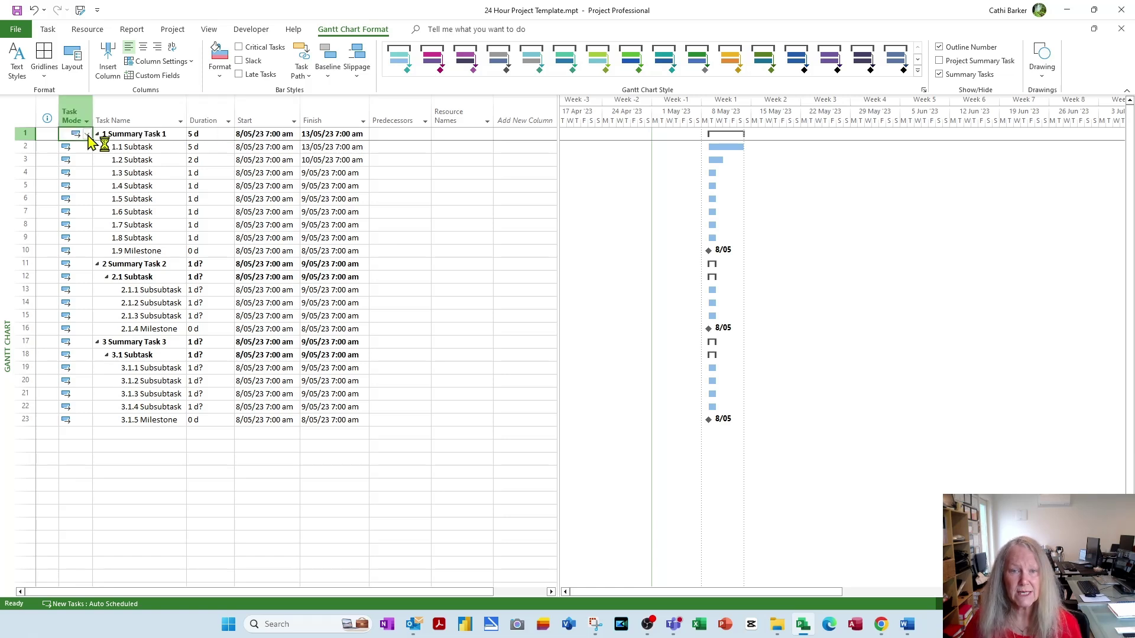
click(88, 136)
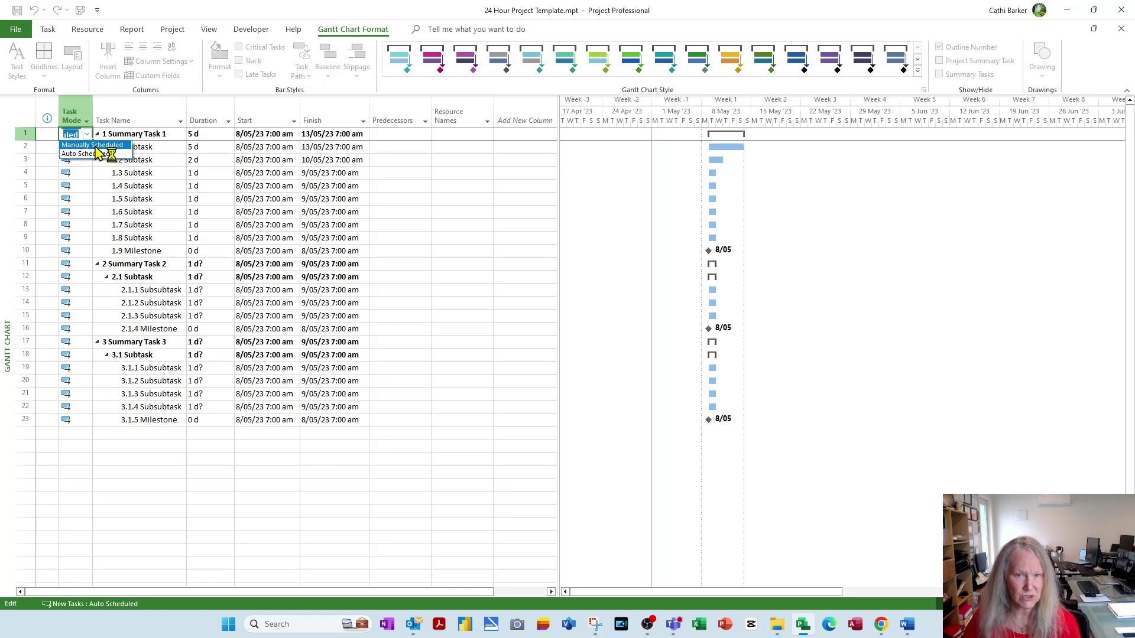
click(95, 146)
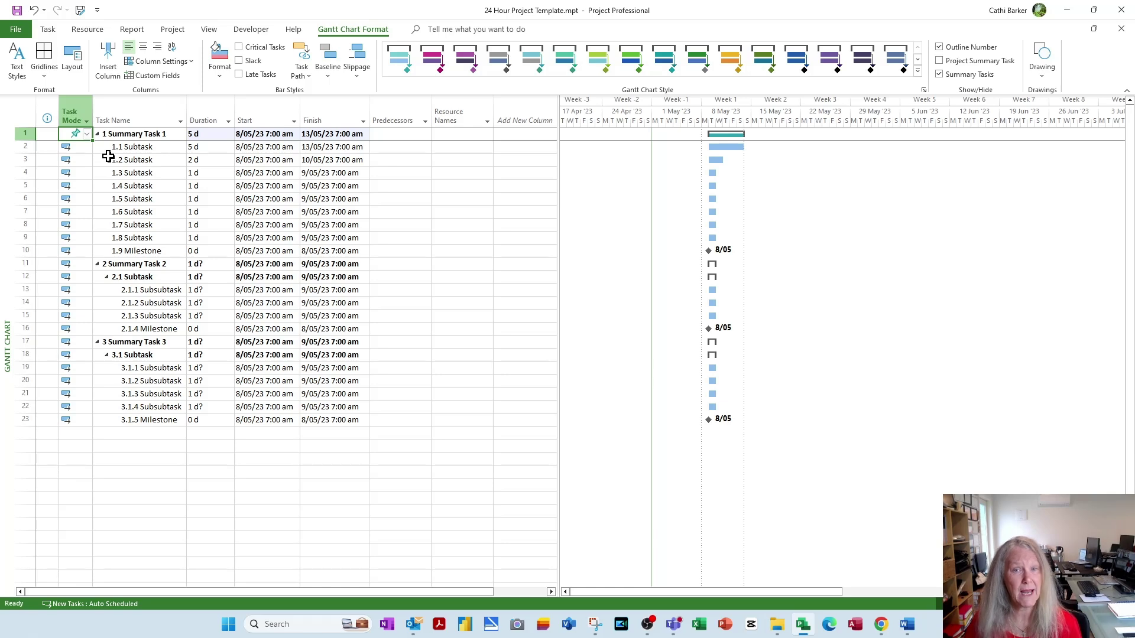
click(86, 135)
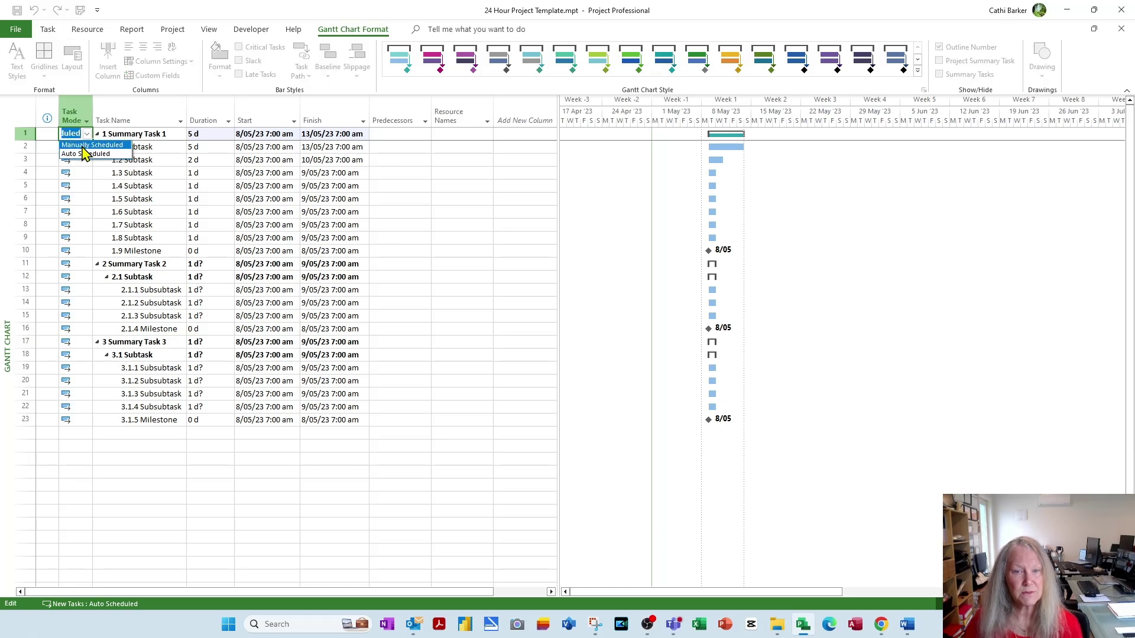
click(83, 154)
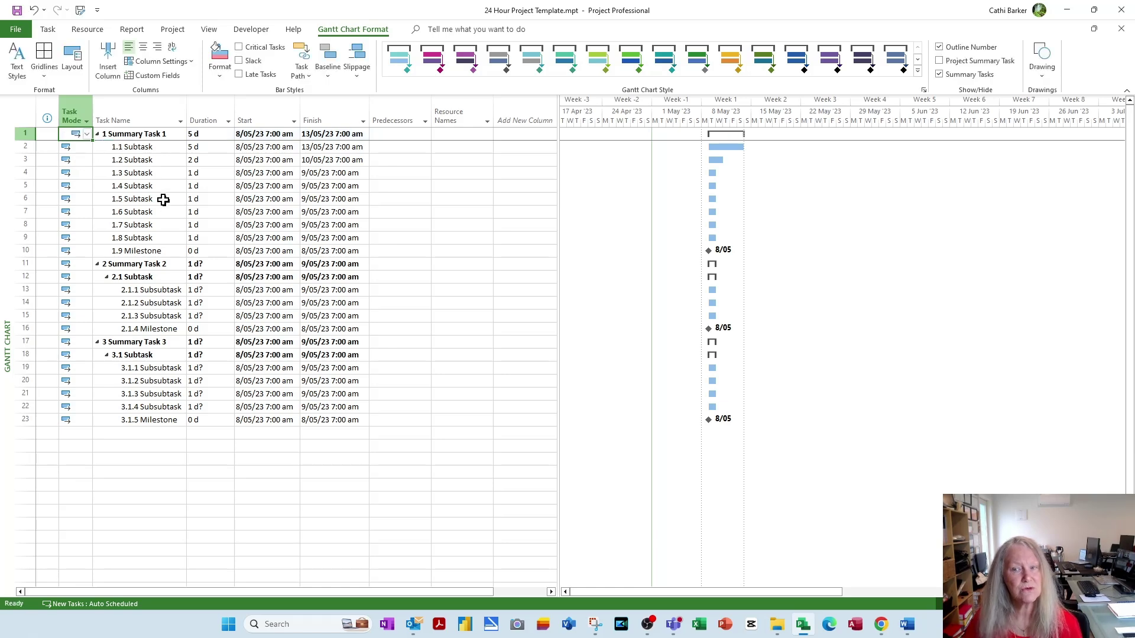
click(243, 162)
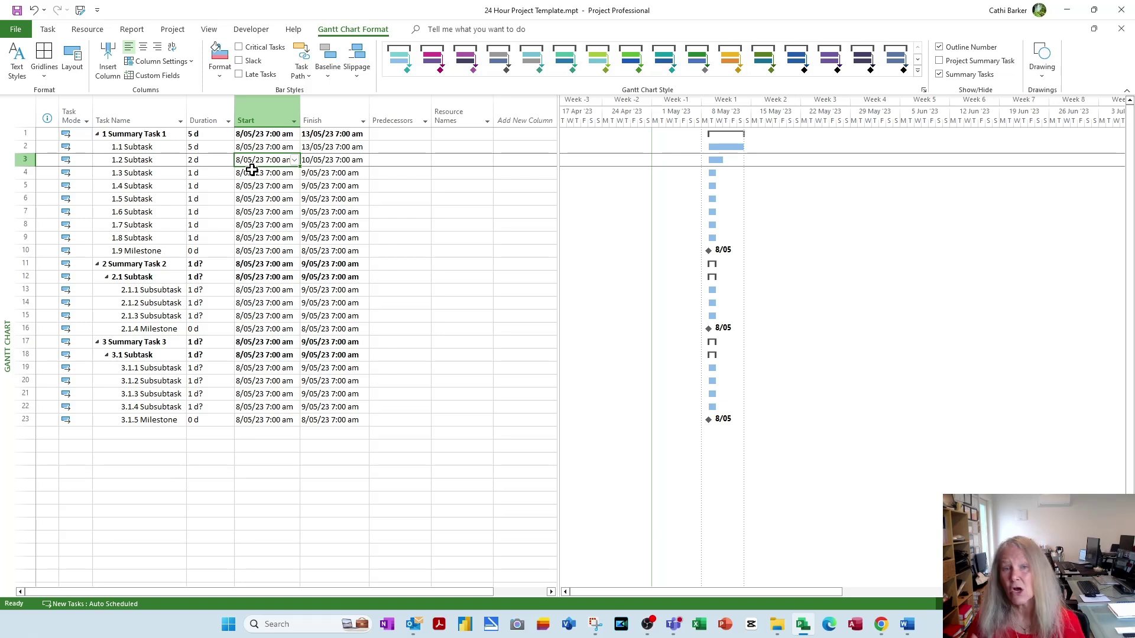
click(82, 137)
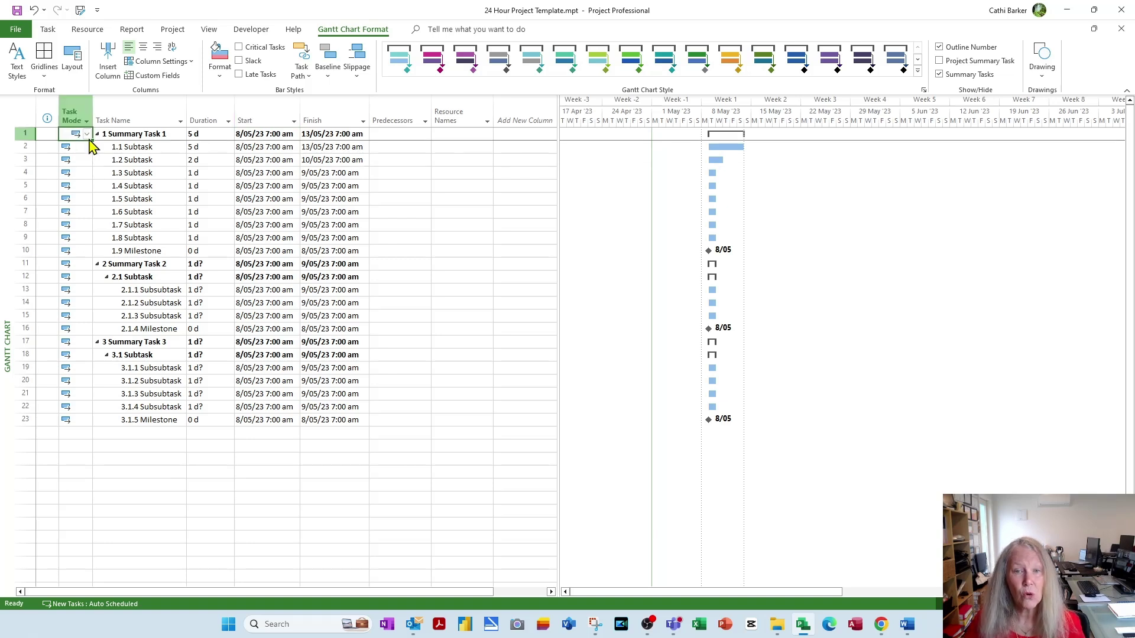
click(87, 135)
click(82, 155)
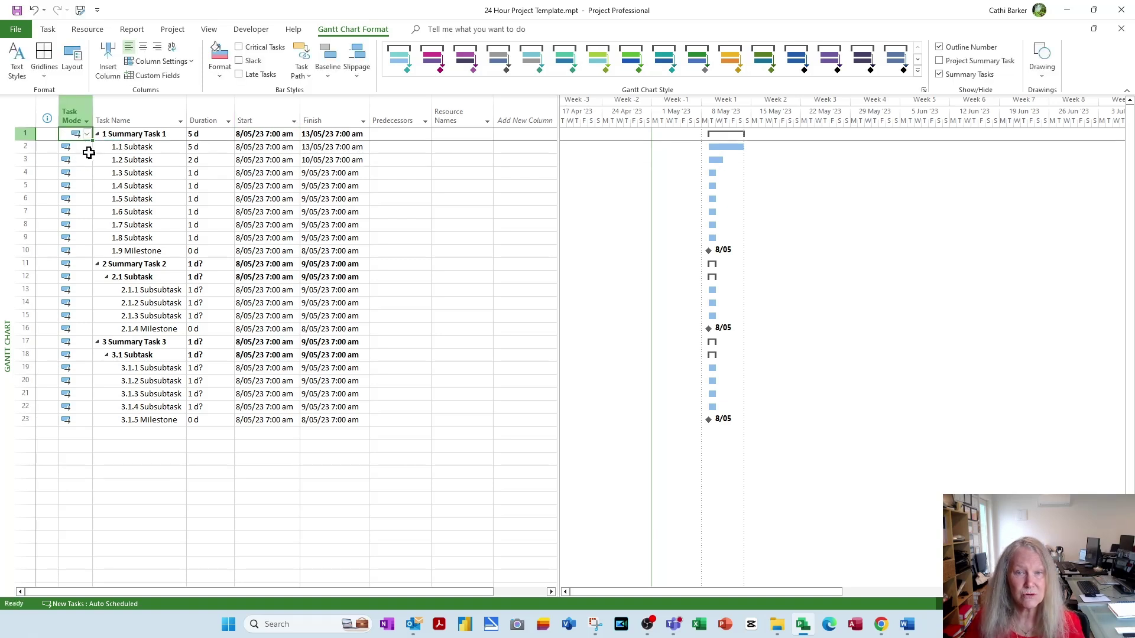
drag(92, 142, 92, 421)
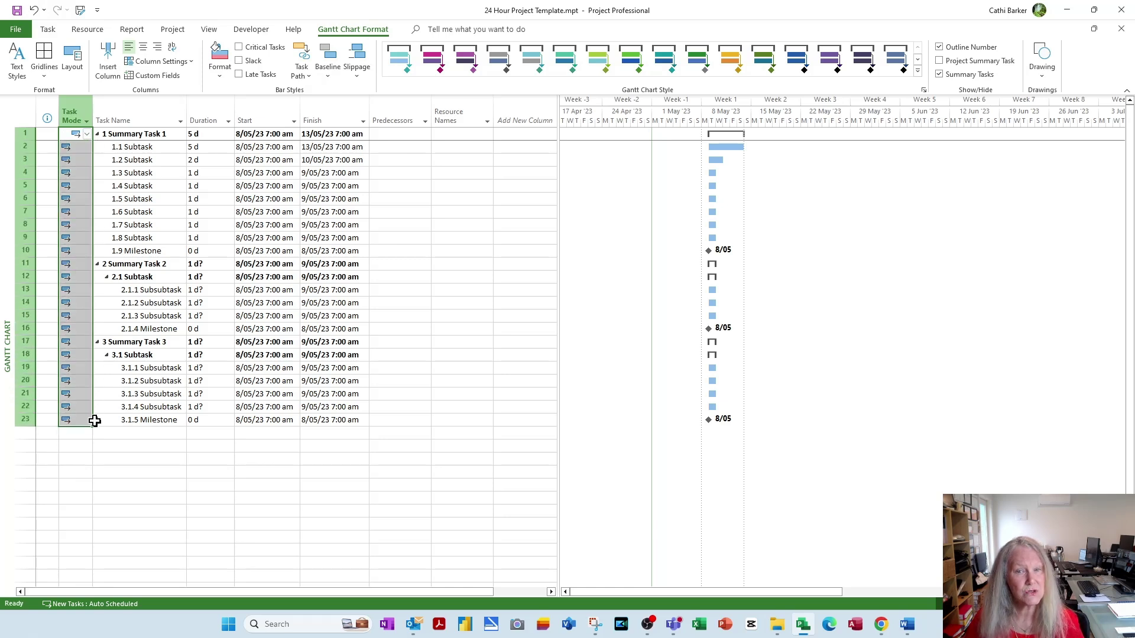
Step: Check the Schedule options, close Project Options with OK, and save the template
click(15, 29)
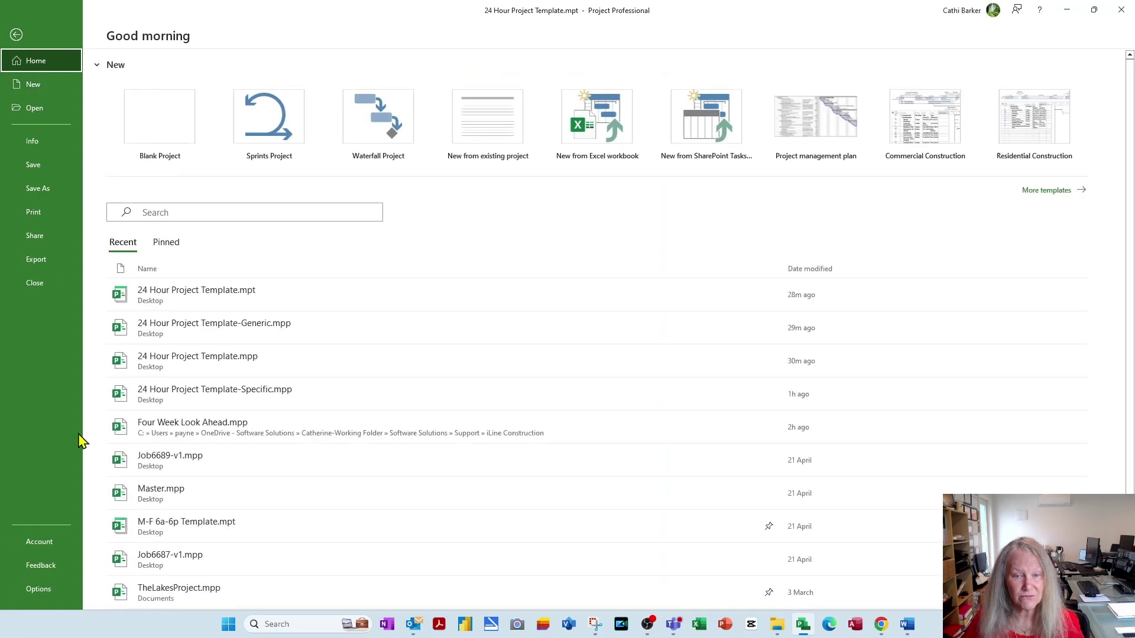
click(49, 591)
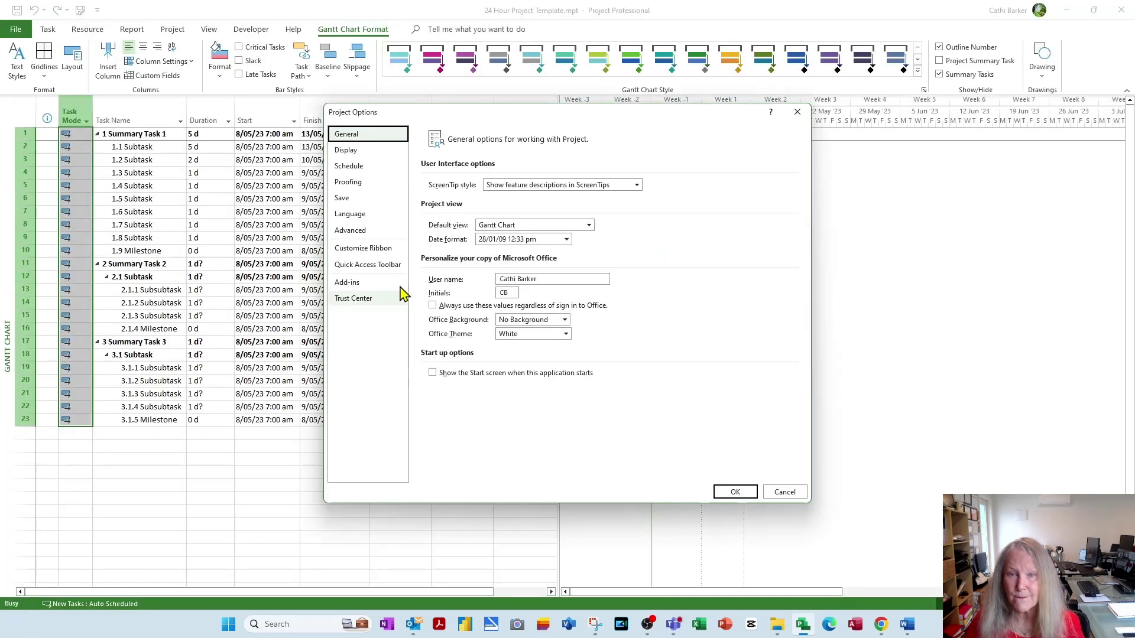
click(358, 168)
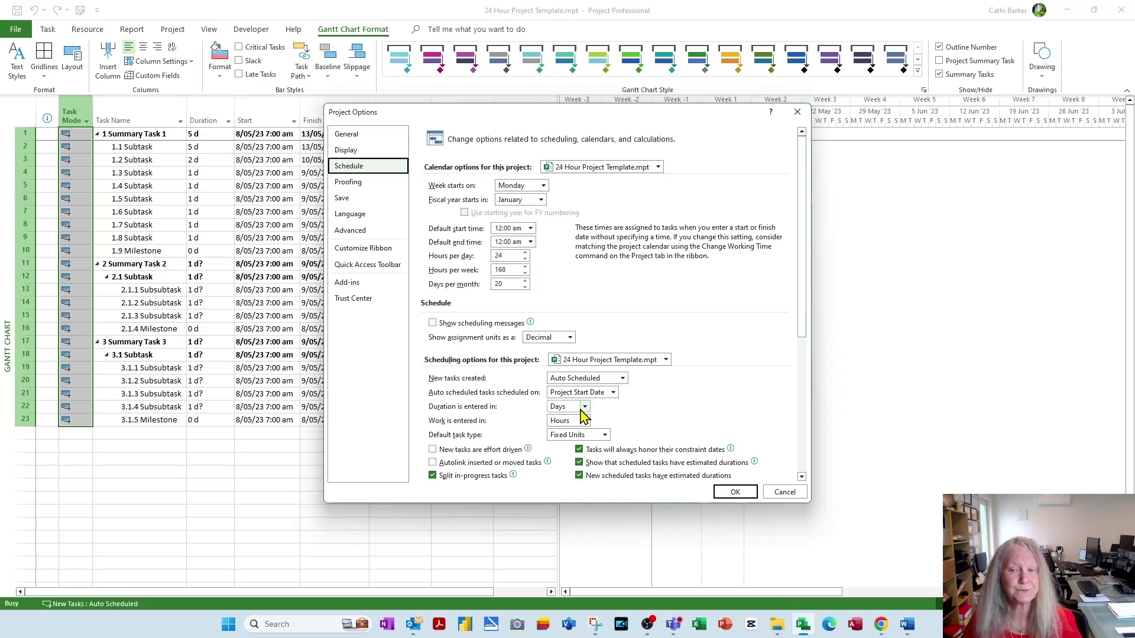
click(742, 495)
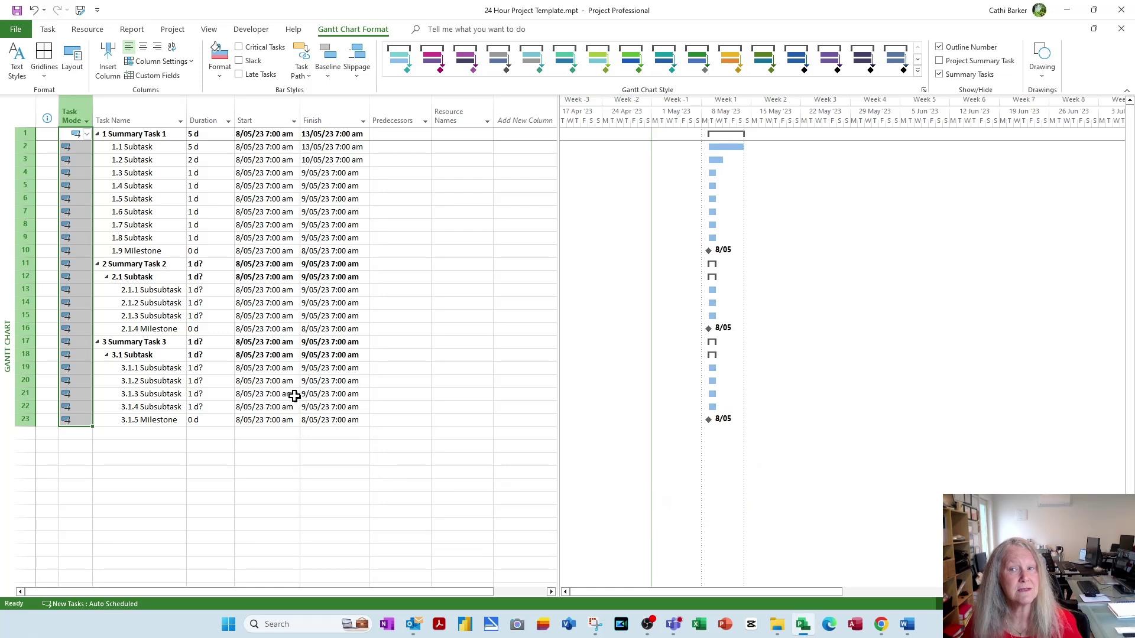
click(13, 8)
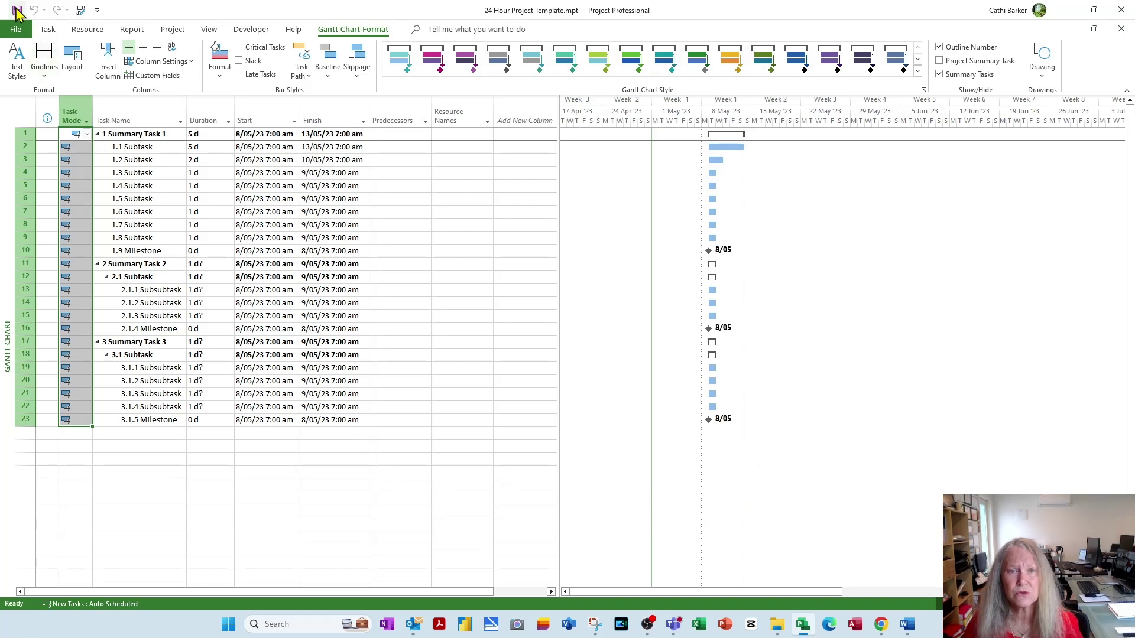
Step: Give subsubtasks 2.1.1, 2.1.2 and 2.1.3 durations of 5, 4 and 3 days
click(144, 166)
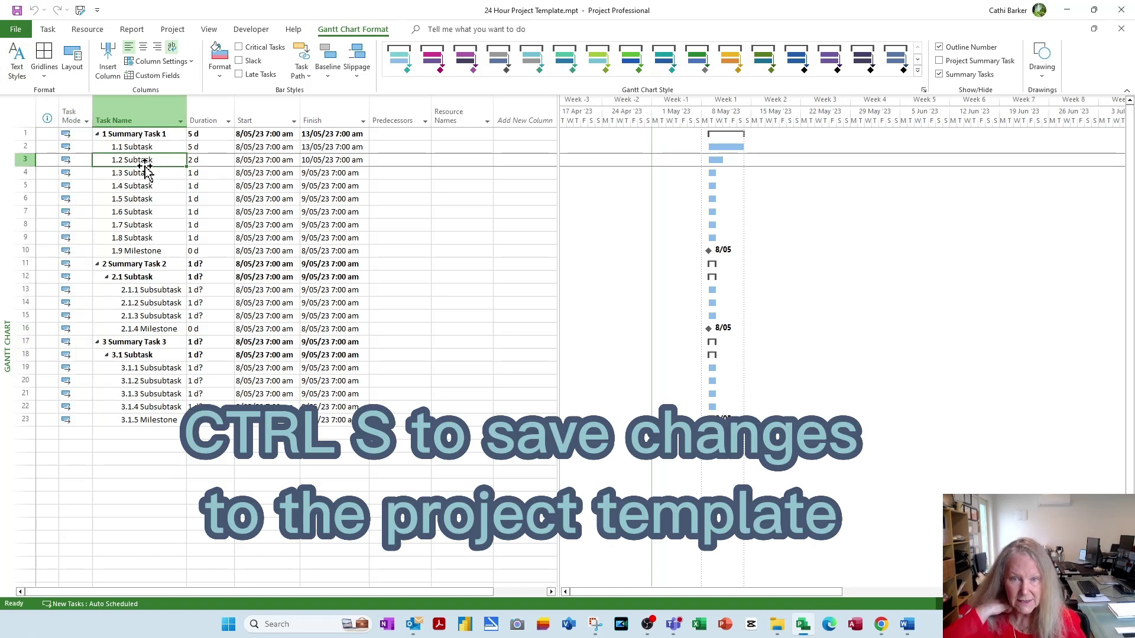
click(204, 290)
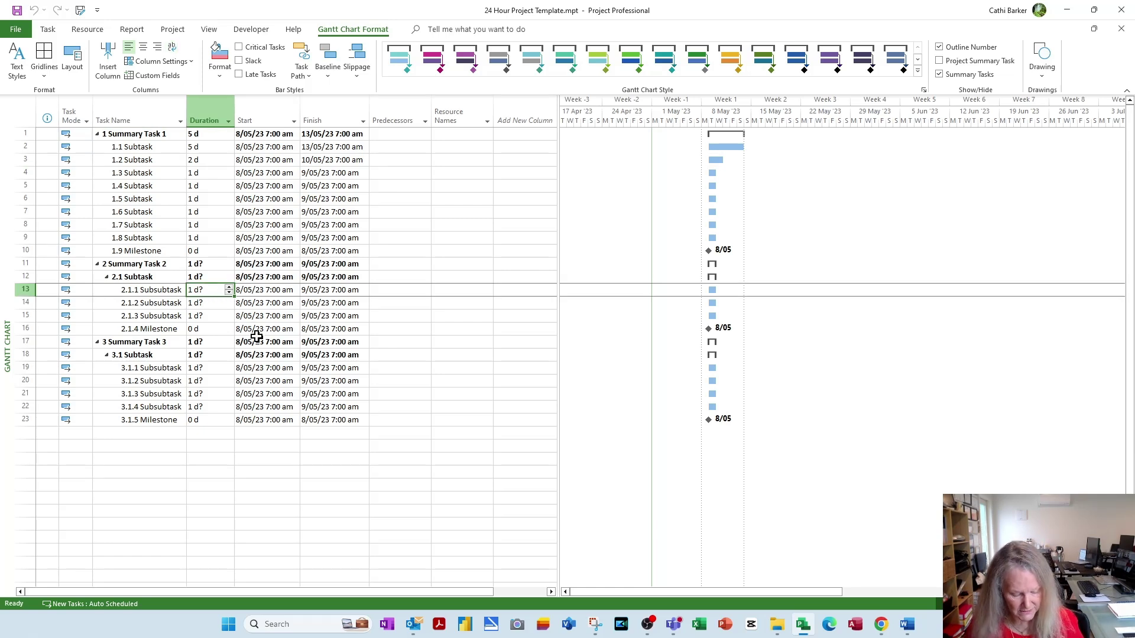
text(5)
key(Return)
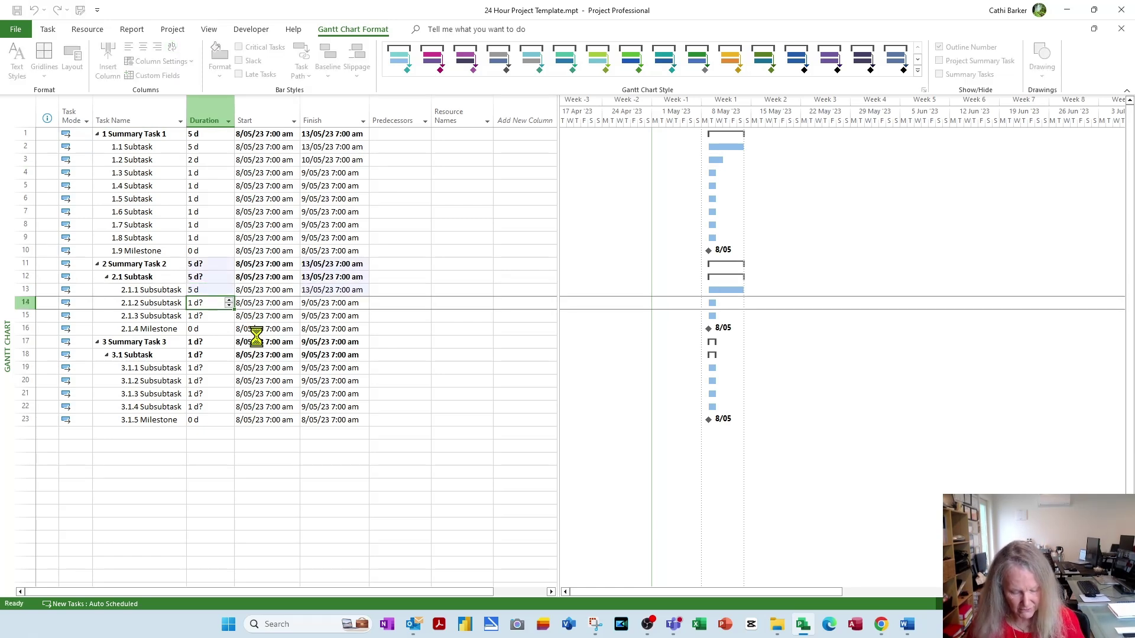
text(4)
key(Return)
text(3)
key(Return)
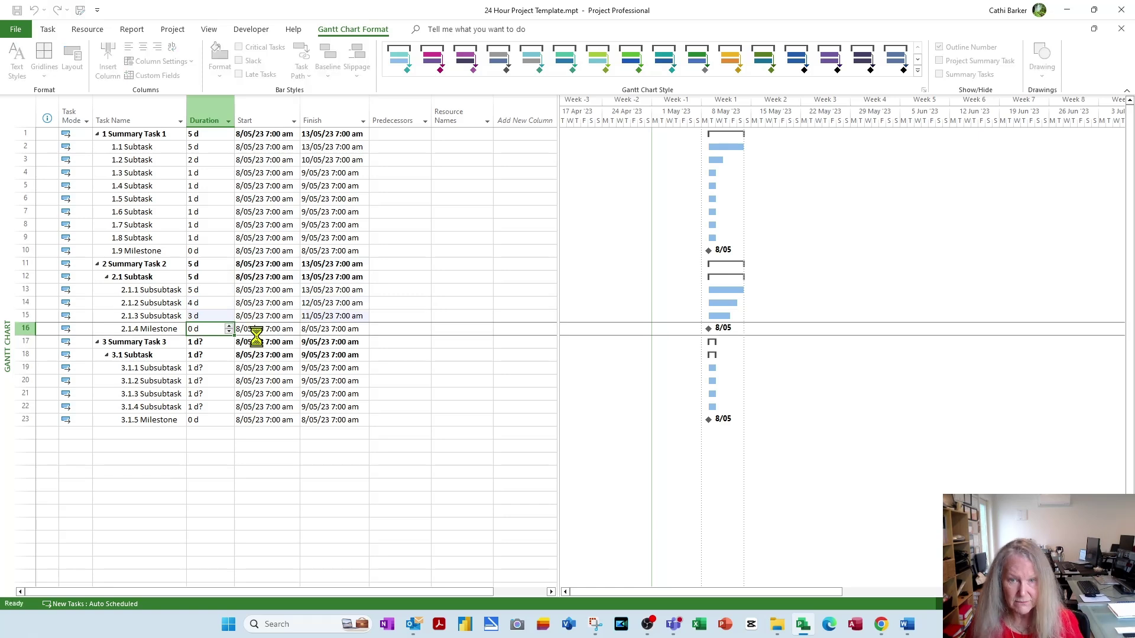
Step: Give subsubtasks 3.1.1 to 3.1.4 durations of 5, 4, 3 and 2 days
key(Down)
key(Down)
key(Down)
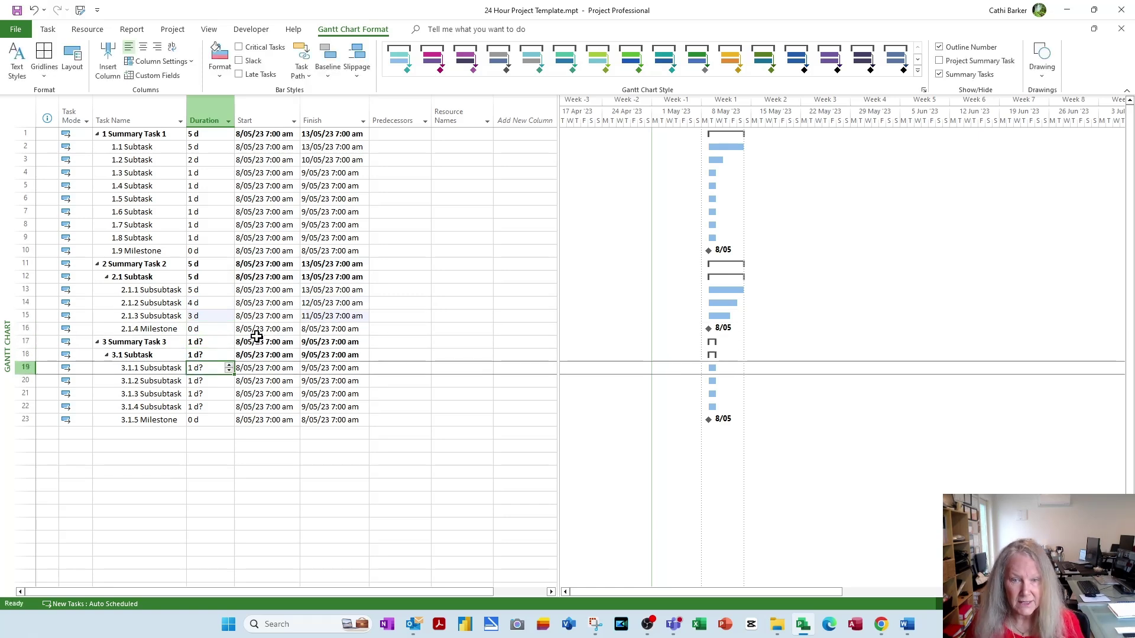
text(5)
key(Return)
text(4)
key(Return)
text(3)
key(Return)
text(2)
key(Return)
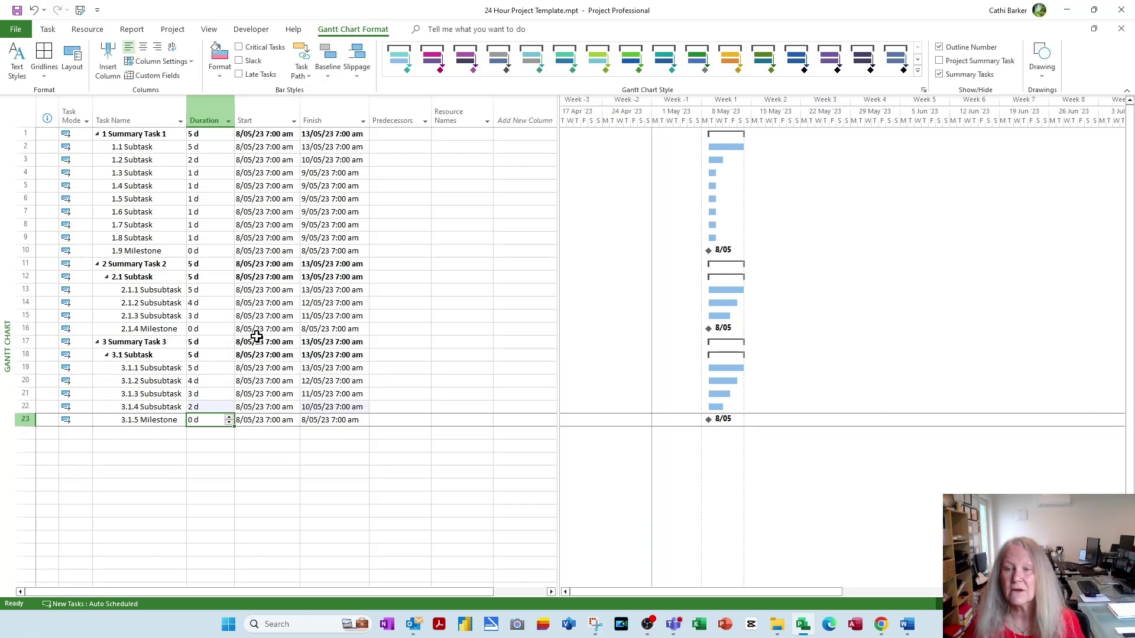